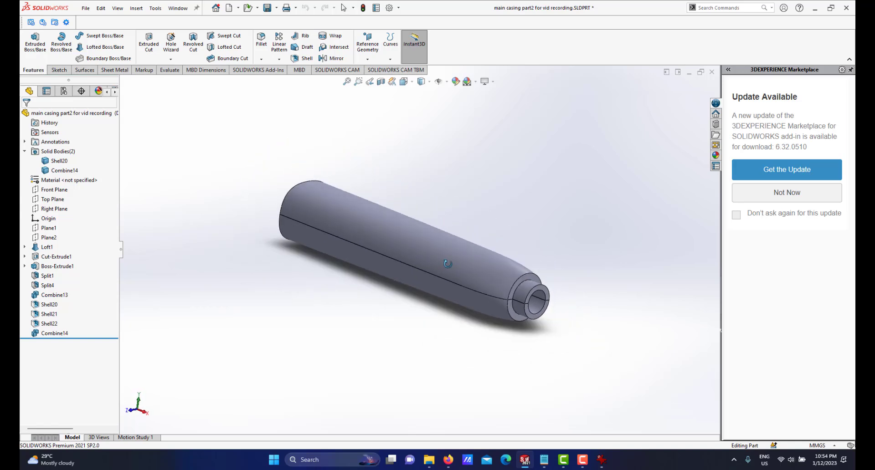
# Step: Isolate the lower casing half to examine its hollow interior and rim, and restore the full model
pyautogui.rightClick(441, 289)
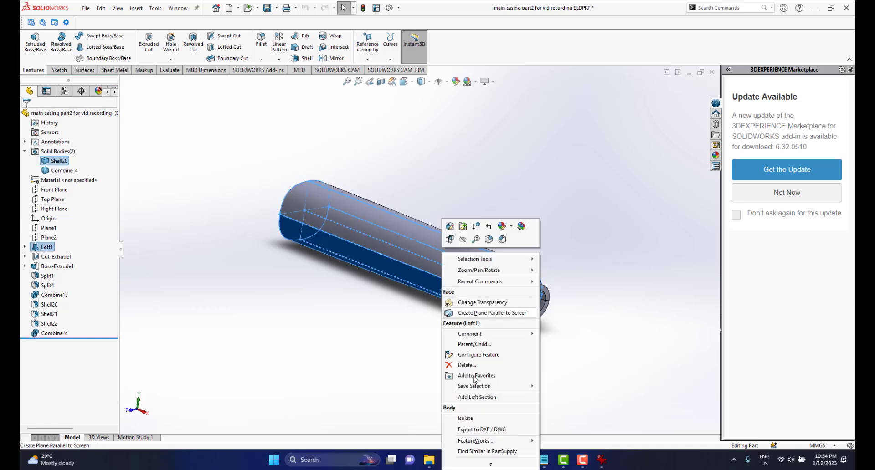
pyautogui.click(465, 418)
pyautogui.moveTo(444, 286); pyautogui.dragTo(539, 157, button='middle')
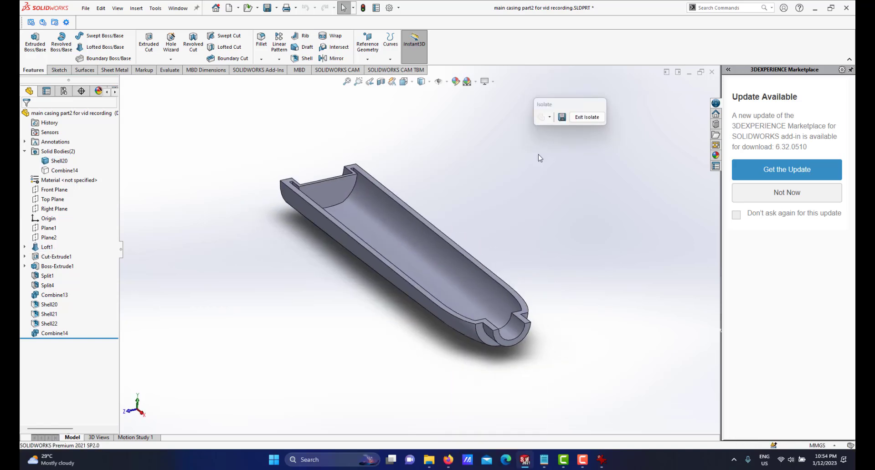
pyautogui.click(586, 118)
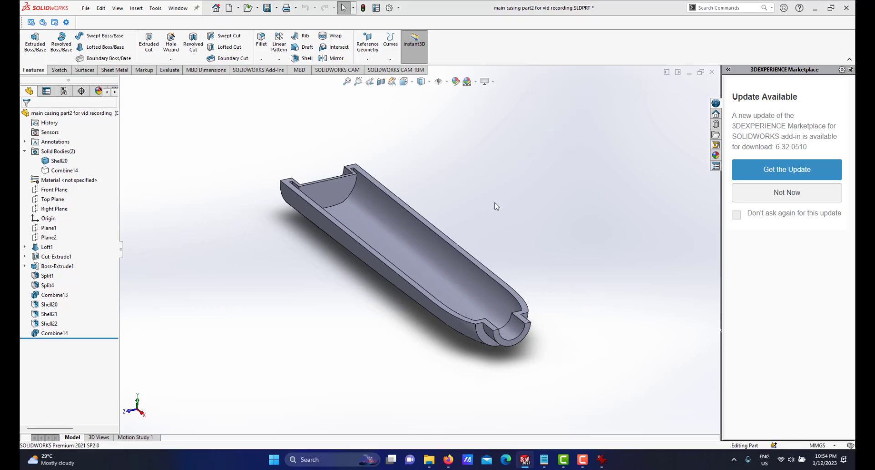
# Step: Isolate the upper casing half to examine its parting faces and end ring from below, and restore the full model
pyautogui.rightClick(423, 234)
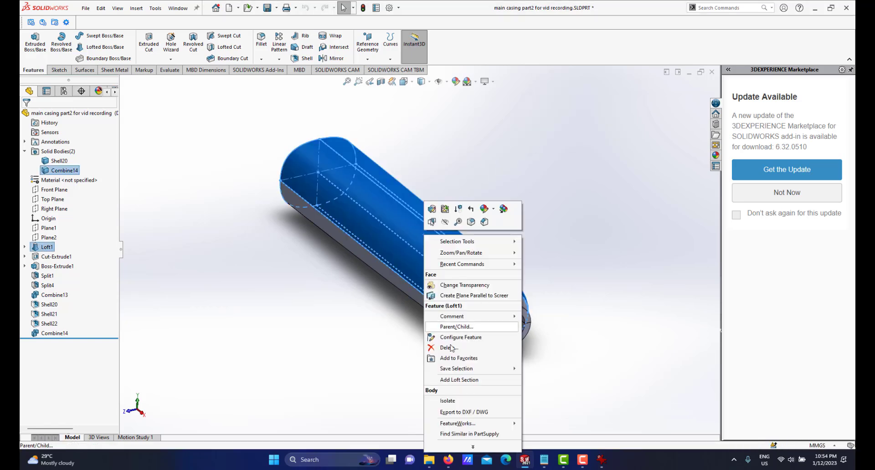
pyautogui.click(448, 400)
pyautogui.moveTo(453, 244); pyautogui.dragTo(389, 247, button='middle')
pyautogui.scroll(-3, 472, 192)
pyautogui.scroll(5, 466, 209)
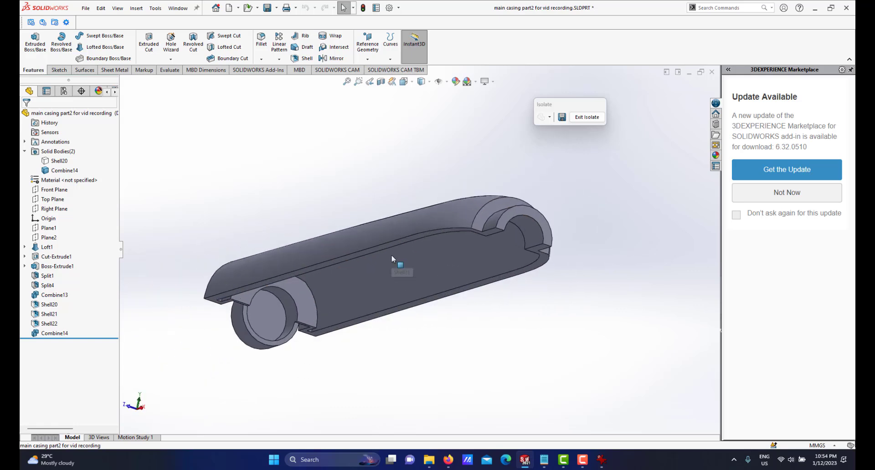
pyautogui.scroll(-2, 389, 247)
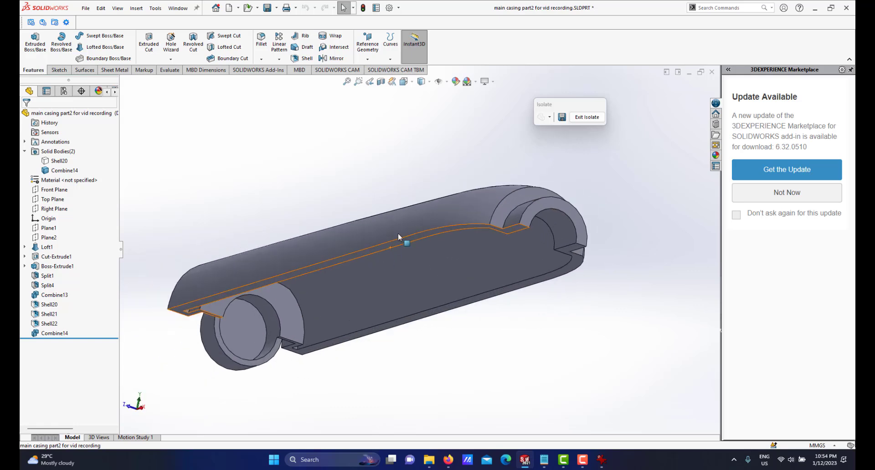
pyautogui.click(379, 250)
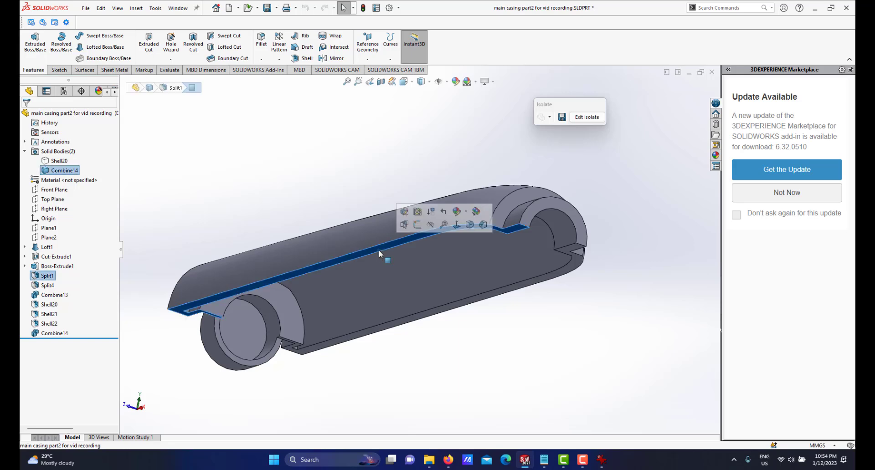
pyautogui.click(582, 165)
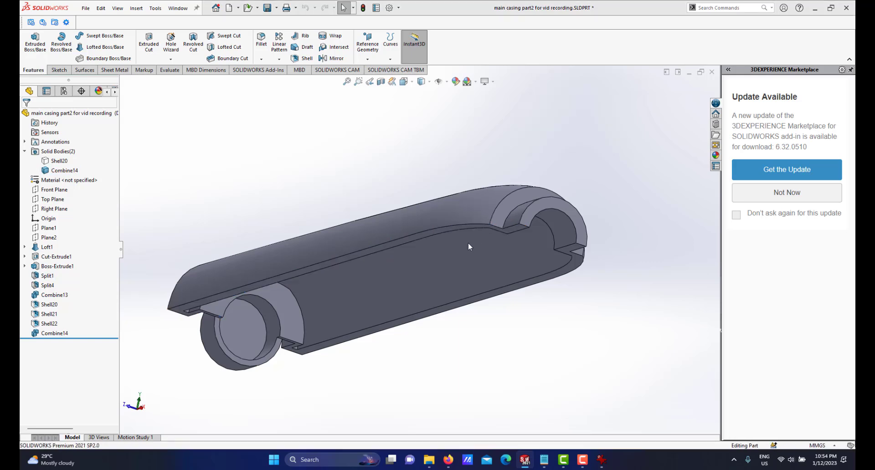
pyautogui.hotkey('ctrl', 's')
pyautogui.scroll(3, 464, 245)
pyautogui.moveTo(438, 249); pyautogui.dragTo(413, 268, button='middle')
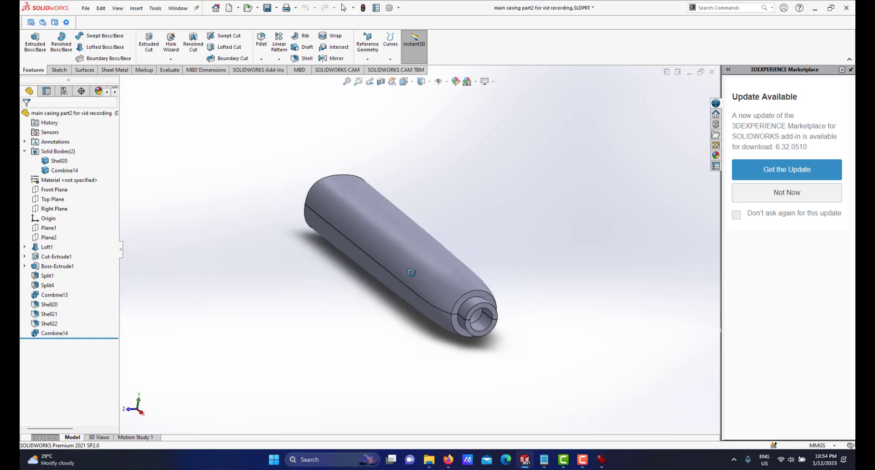
# Step: Switch to IrfanView and mark the mating edges of the casing halves with red freehand outlines on the two reference photos
pyautogui.click(601, 460)
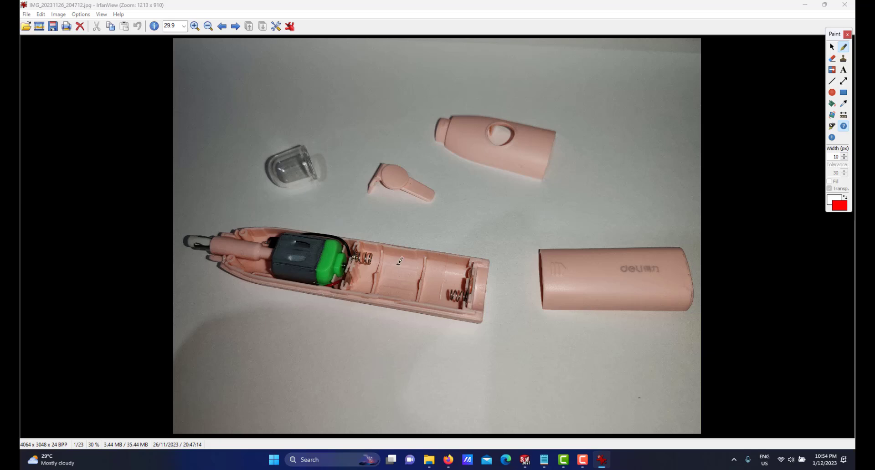
pyautogui.moveTo(422, 294)
pyautogui.mouseDown()
pyautogui.moveTo(393, 297)
pyautogui.moveTo(422, 305)
pyautogui.mouseUp()
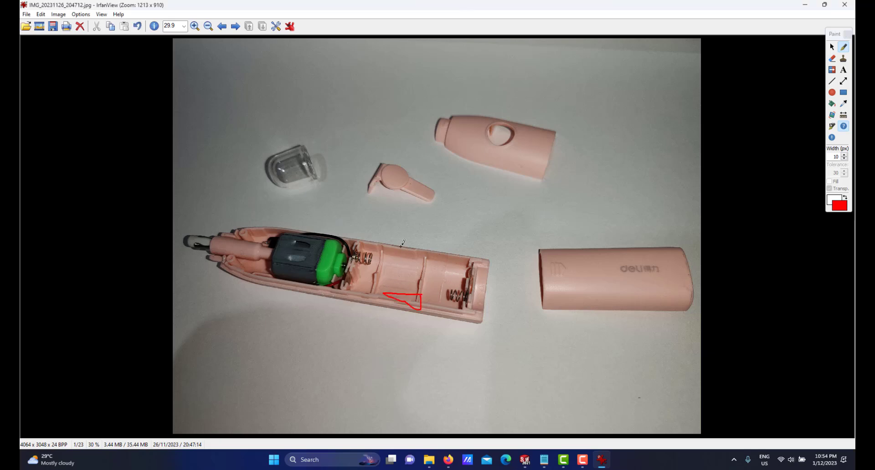
pyautogui.moveTo(393, 245)
pyautogui.mouseDown()
pyautogui.moveTo(380, 255)
pyautogui.moveTo(416, 242)
pyautogui.mouseUp()
pyautogui.press('Right')
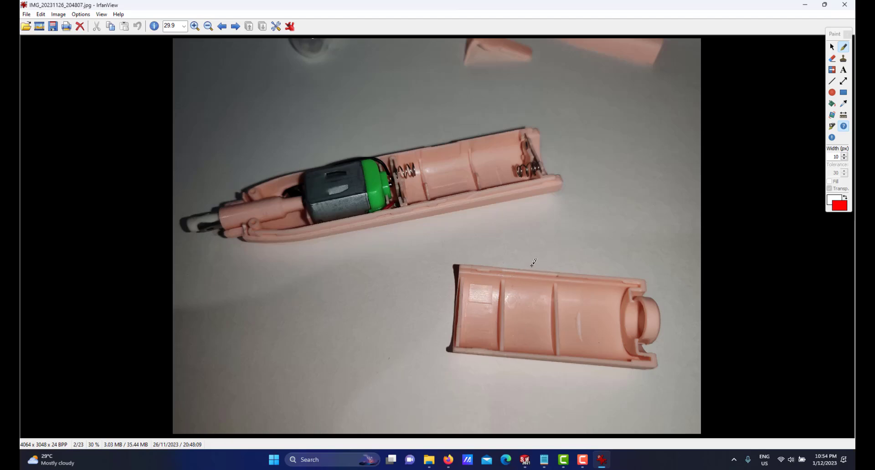
pyautogui.moveTo(522, 265); pyautogui.dragTo(501, 266)
# Step: Switch back to SOLIDWORKS and examine the parting line and neck of the closed casing from several angles
pyautogui.click(525, 460)
pyautogui.click(560, 388)
pyautogui.moveTo(451, 283); pyautogui.dragTo(428, 233, button='middle')
pyautogui.scroll(-2, 408, 261)
pyautogui.moveTo(446, 297); pyautogui.dragTo(433, 219, button='middle')
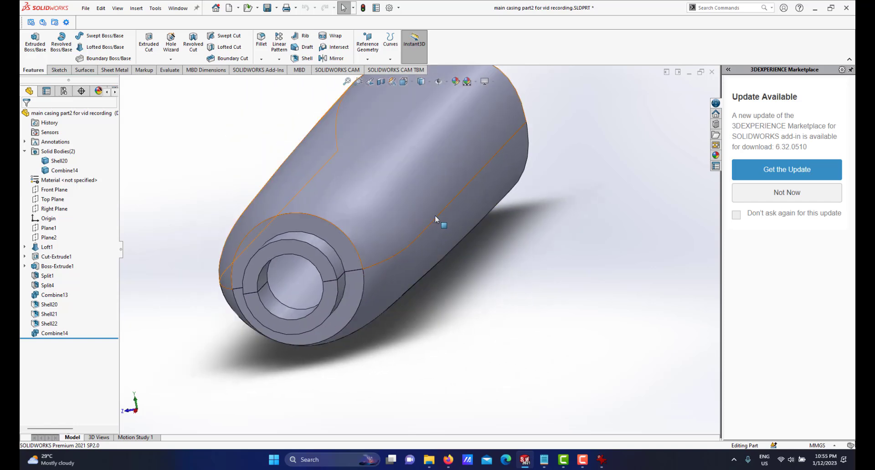
pyautogui.scroll(3, 417, 264)
pyautogui.moveTo(417, 264); pyautogui.dragTo(428, 213, button='middle')
pyautogui.scroll(-2, 394, 240)
pyautogui.scroll(-1, 429, 213)
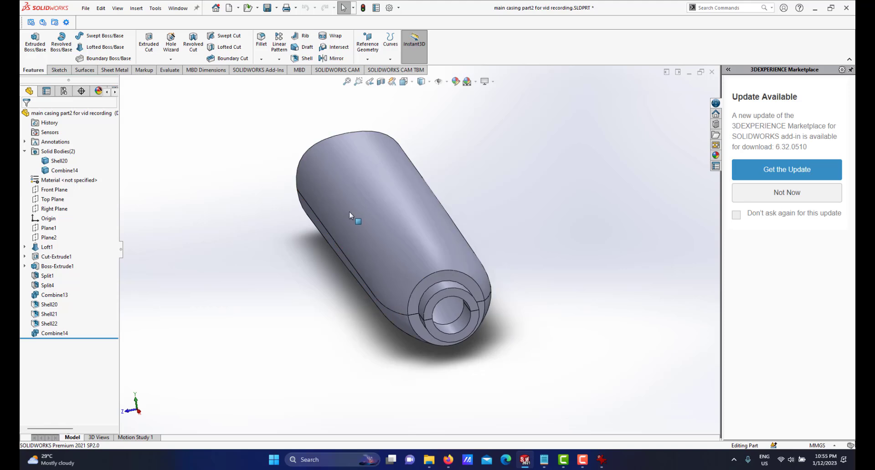
pyautogui.scroll(-1, 448, 298)
pyautogui.scroll(2, 448, 299)
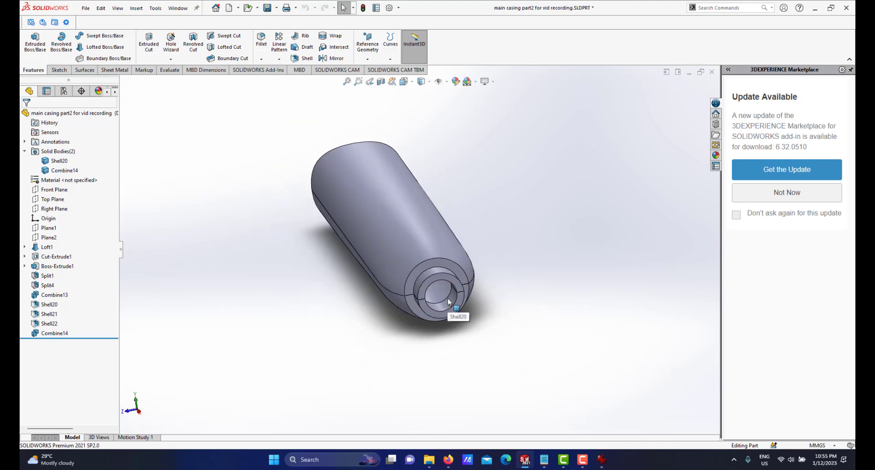
pyautogui.scroll(-1, 447, 298)
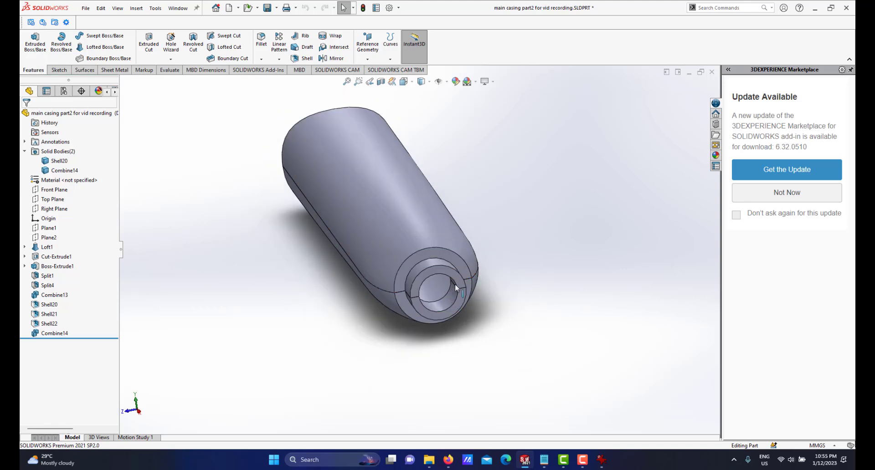
pyautogui.scroll(-1, 451, 284)
pyautogui.scroll(1, 444, 280)
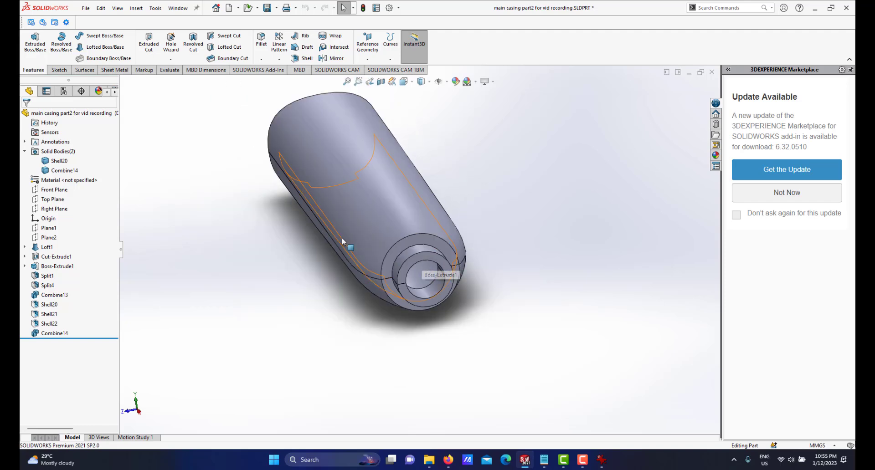
pyautogui.scroll(1, 381, 270)
pyautogui.moveTo(393, 234); pyautogui.dragTo(406, 232, button='middle')
pyautogui.scroll(-2, 406, 231)
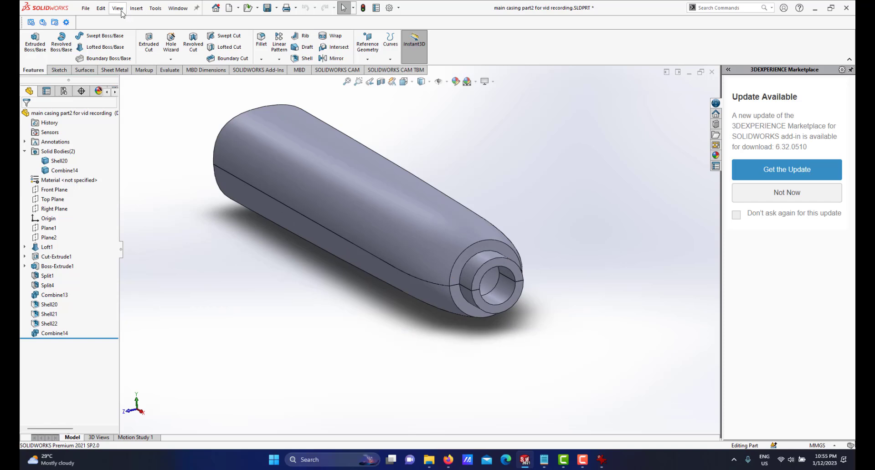
# Step: Start a Lip/Groove feature with the upper half (Combine14) as groove body and the lower half (Shell20) as lip body
pyautogui.click(136, 9)
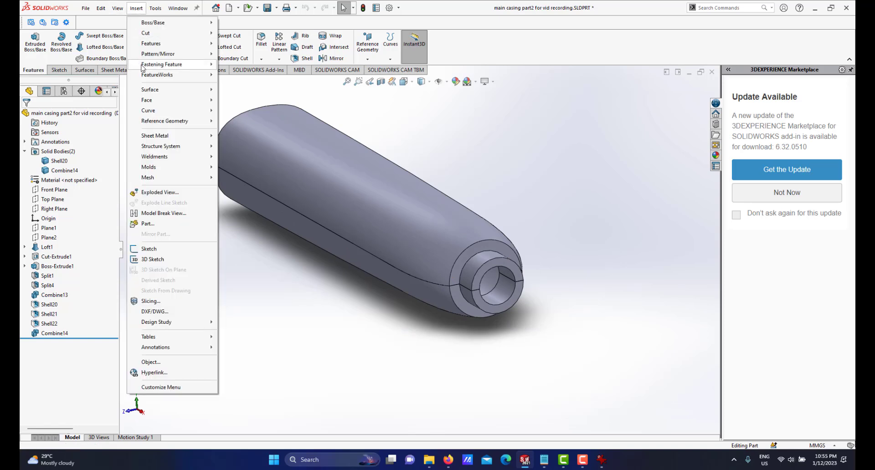
pyautogui.moveTo(166, 64)
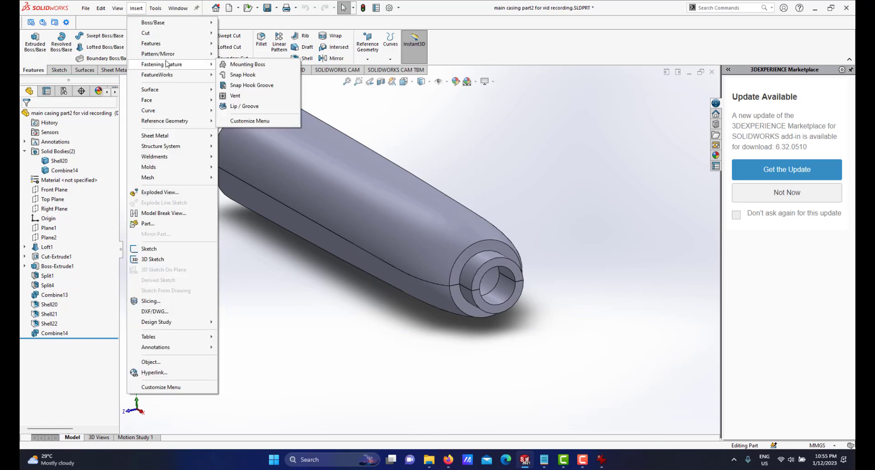
pyautogui.click(243, 106)
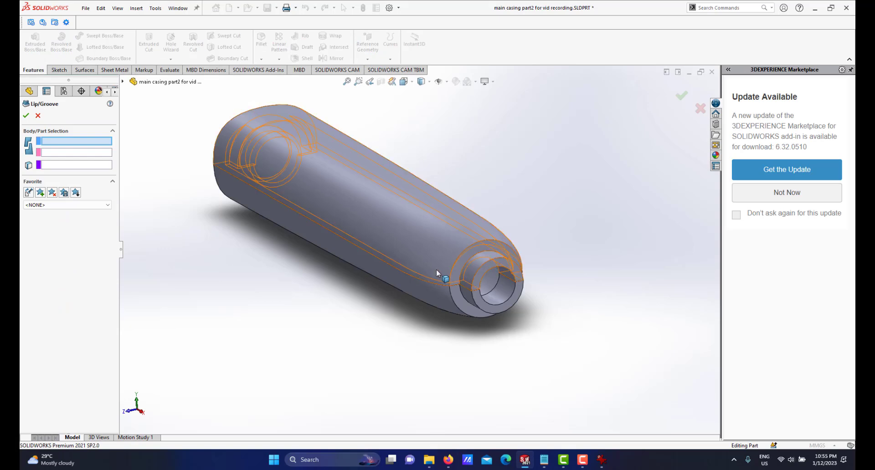
pyautogui.scroll(2, 419, 226)
pyautogui.scroll(-1, 418, 223)
pyautogui.scroll(-2, 418, 222)
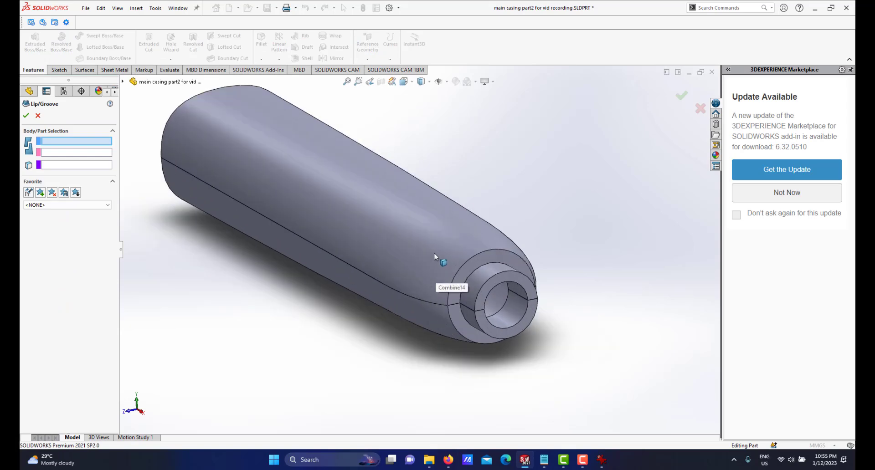
pyautogui.scroll(2, 461, 299)
pyautogui.scroll(-1, 414, 251)
pyautogui.scroll(2, 459, 289)
pyautogui.scroll(-1, 403, 234)
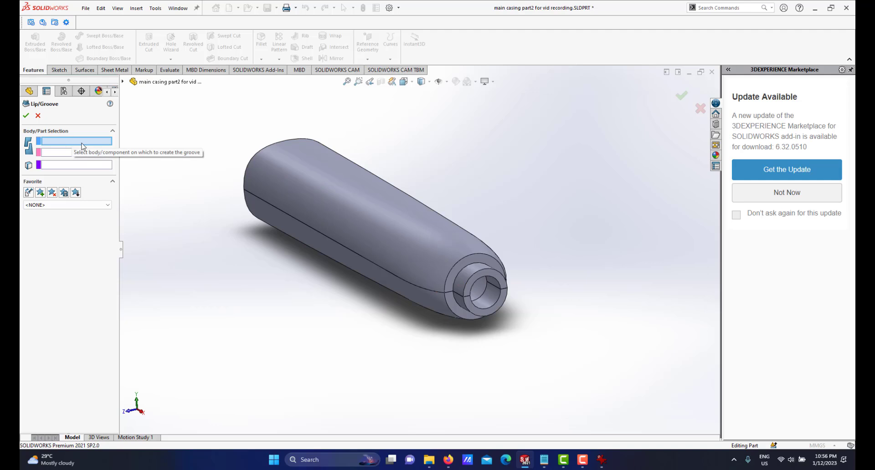
pyautogui.click(598, 461)
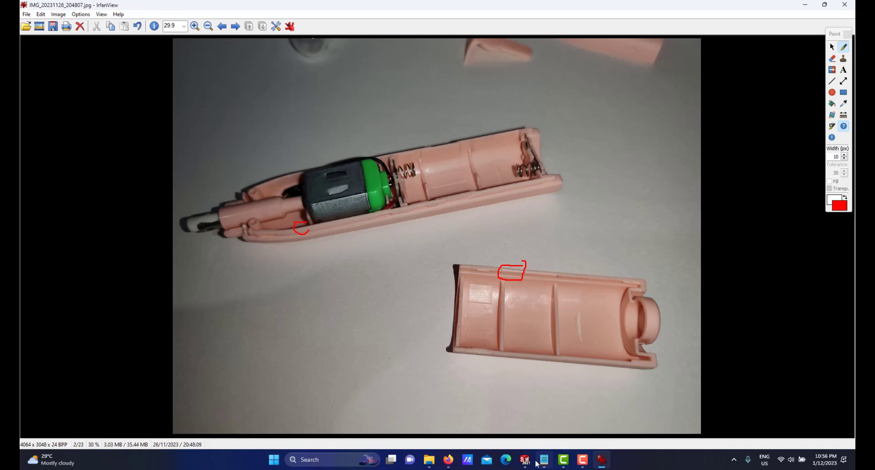
pyautogui.click(602, 460)
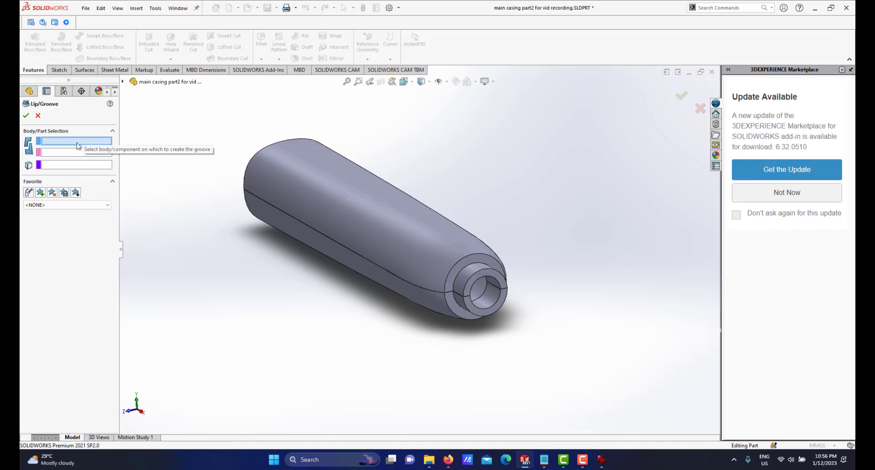
pyautogui.click(433, 251)
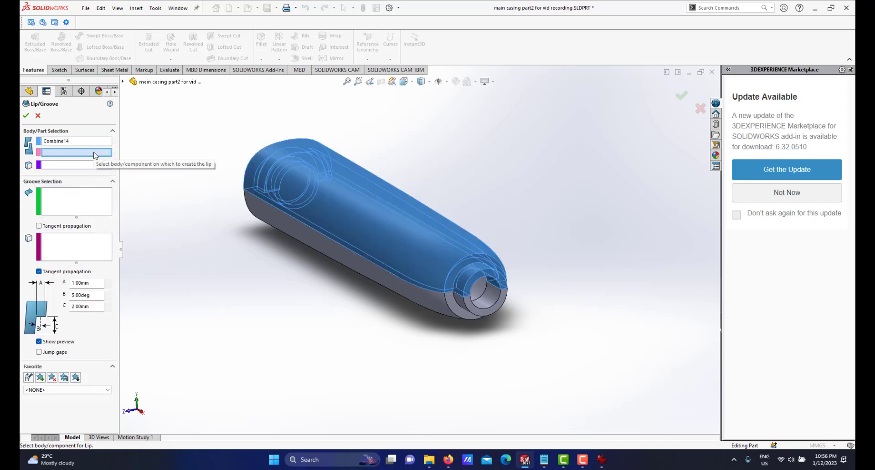
pyautogui.click(409, 292)
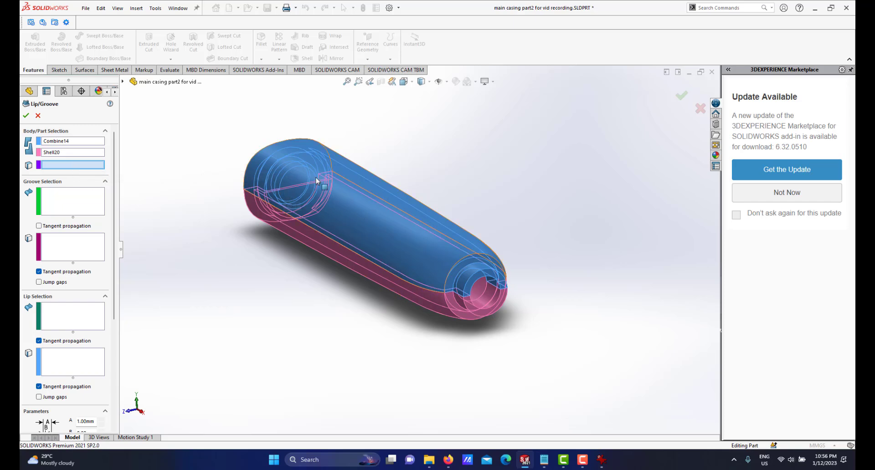
# Step: Set the Top Plane as the direction reference of the Lip/Groove feature
pyautogui.moveTo(382, 242); pyautogui.dragTo(321, 242, button='middle')
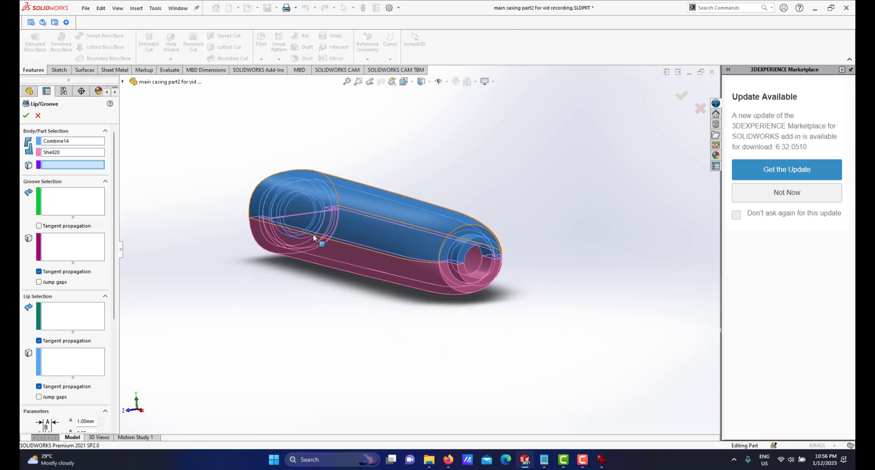
pyautogui.click(122, 82)
pyautogui.click(163, 150)
# Step: Select the two long parting faces of the upper half as groove faces, and activate the groove edge selection
pyautogui.moveTo(449, 313); pyautogui.dragTo(491, 195, button='middle')
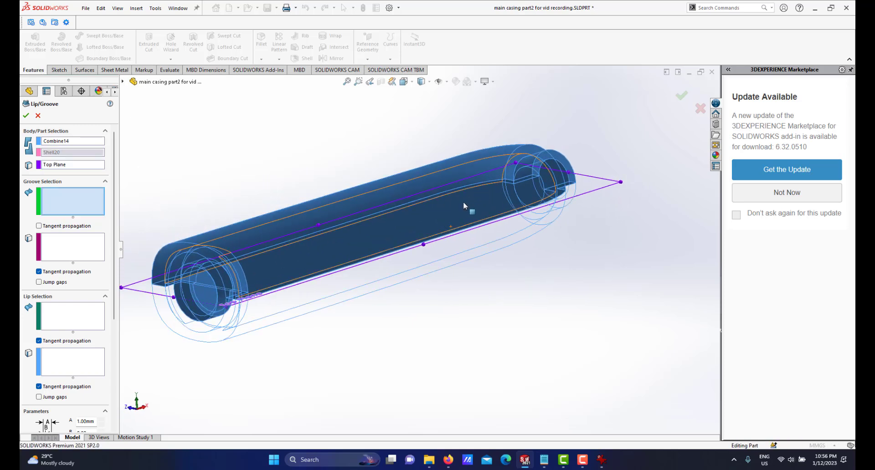
pyautogui.scroll(3, 429, 210)
pyautogui.moveTo(424, 233); pyautogui.dragTo(432, 271, button='middle')
pyautogui.scroll(-3, 429, 265)
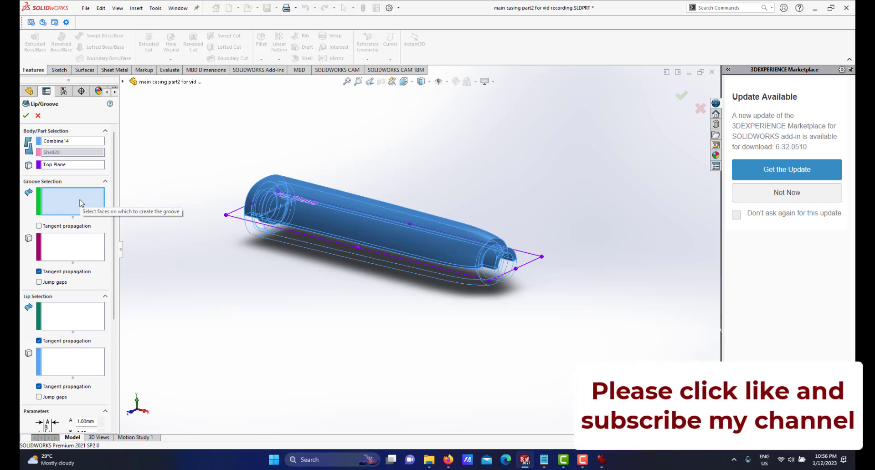
pyautogui.moveTo(361, 281); pyautogui.dragTo(359, 199, button='middle')
pyautogui.scroll(-5, 428, 225)
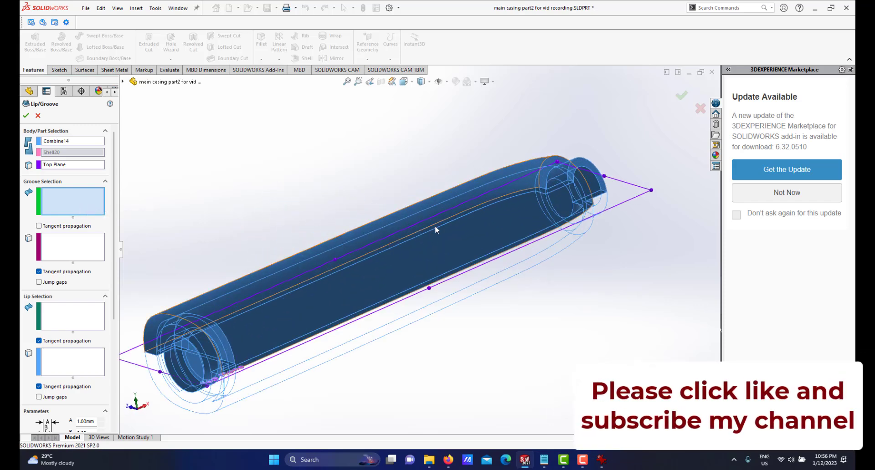
pyautogui.scroll(-2, 429, 225)
pyautogui.click(458, 222)
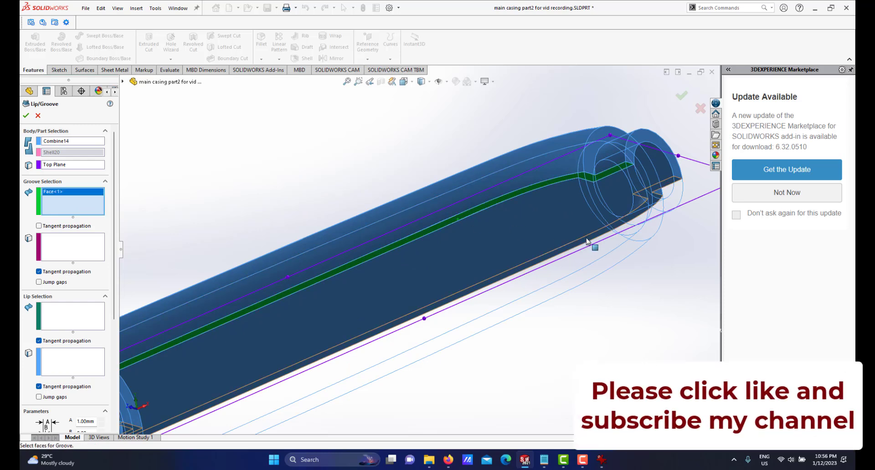
pyautogui.click(592, 252)
pyautogui.scroll(5, 543, 264)
pyautogui.moveTo(378, 217); pyautogui.dragTo(372, 264, button='middle')
pyautogui.click(70, 248)
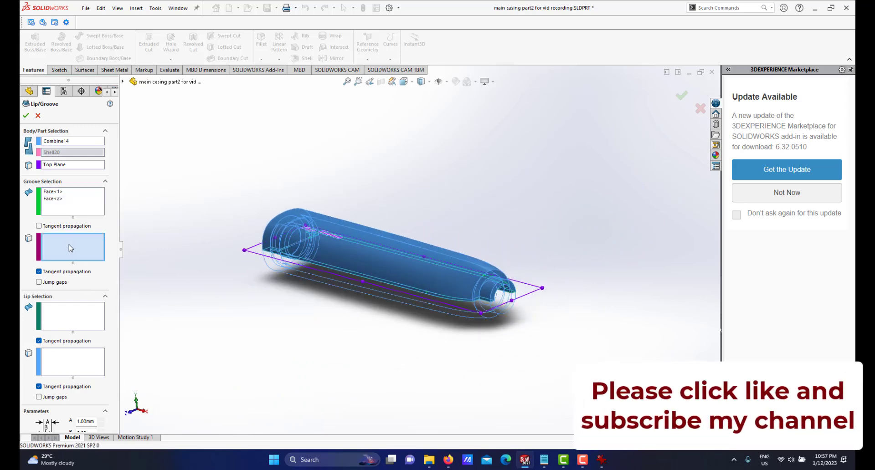
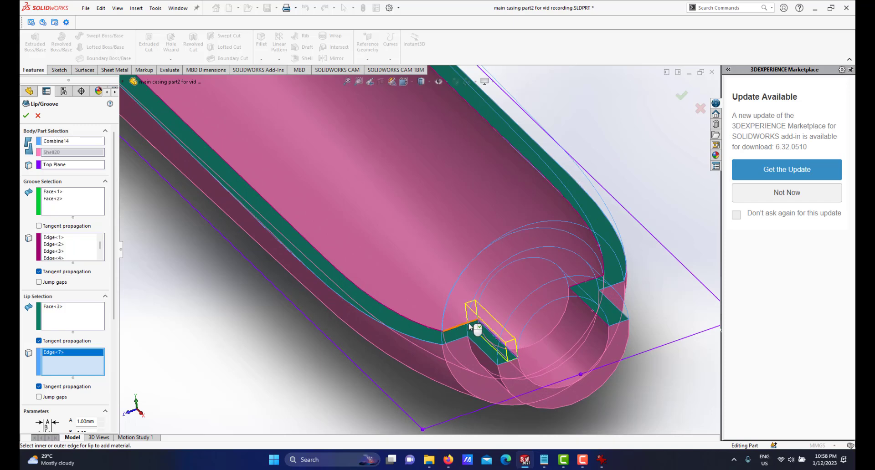
# Step: Add the remaining inner edges of the lower half's parting face, along both sides and around the neck notches, as lip edges
pyautogui.click(443, 324)
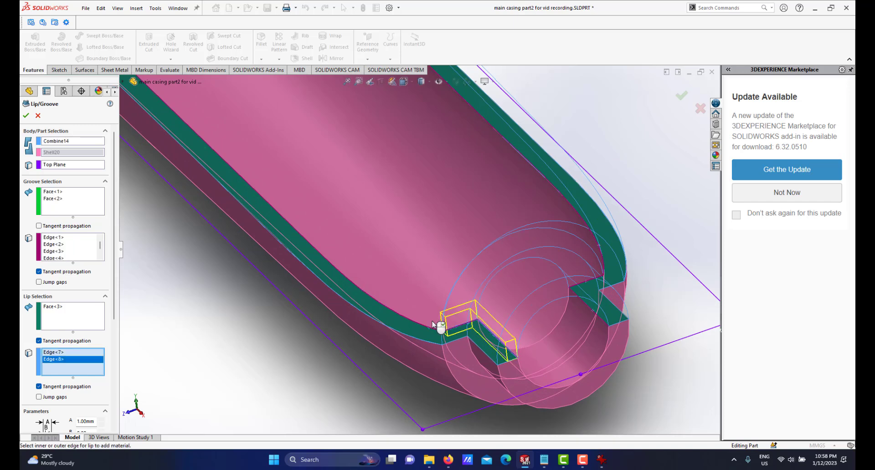
pyautogui.click(398, 314)
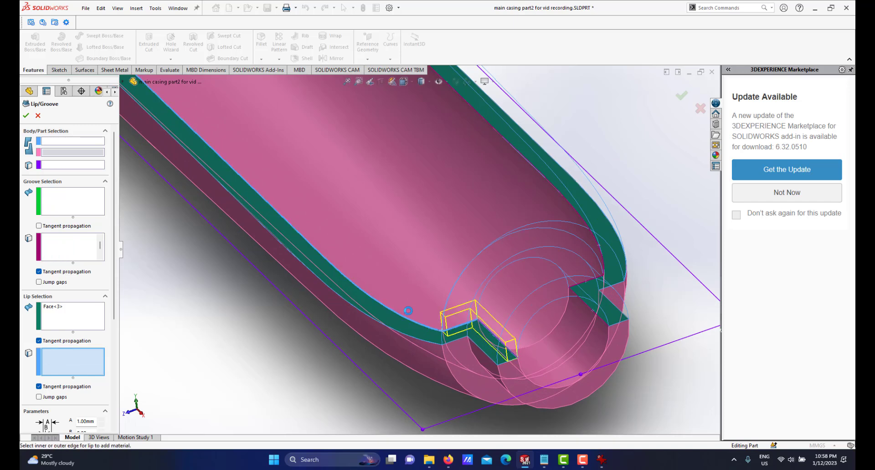
pyautogui.scroll(5, 428, 305)
pyautogui.scroll(-5, 476, 249)
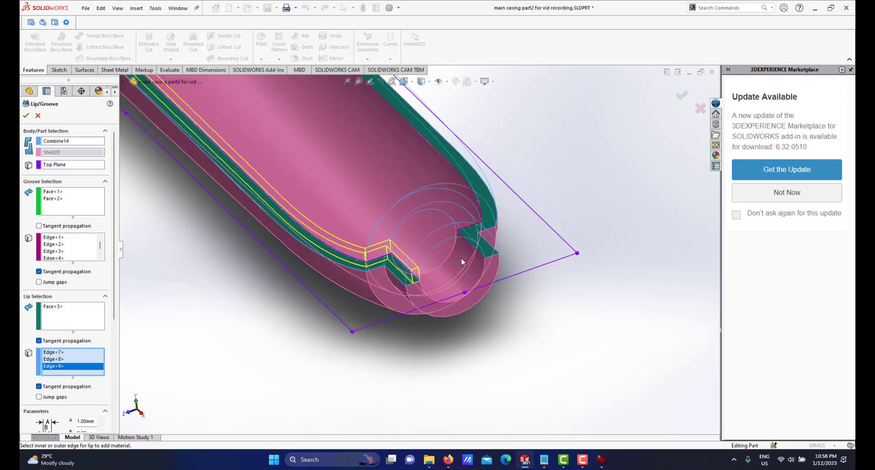
pyautogui.click(471, 250)
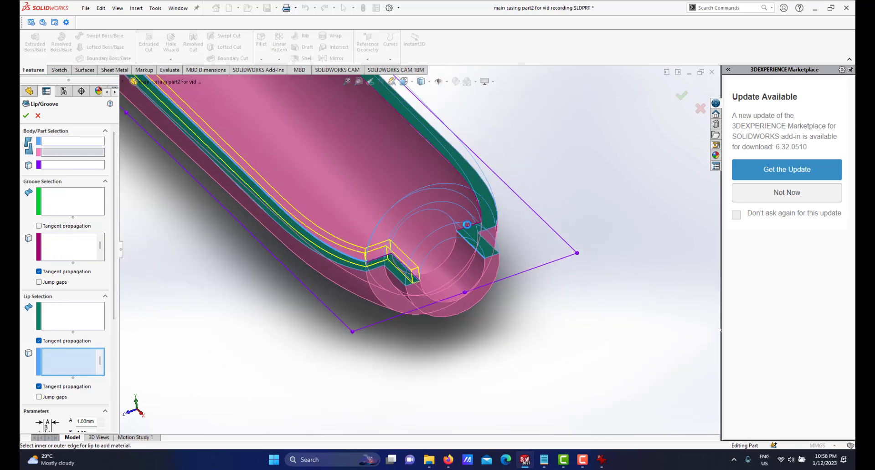
pyautogui.click(478, 225)
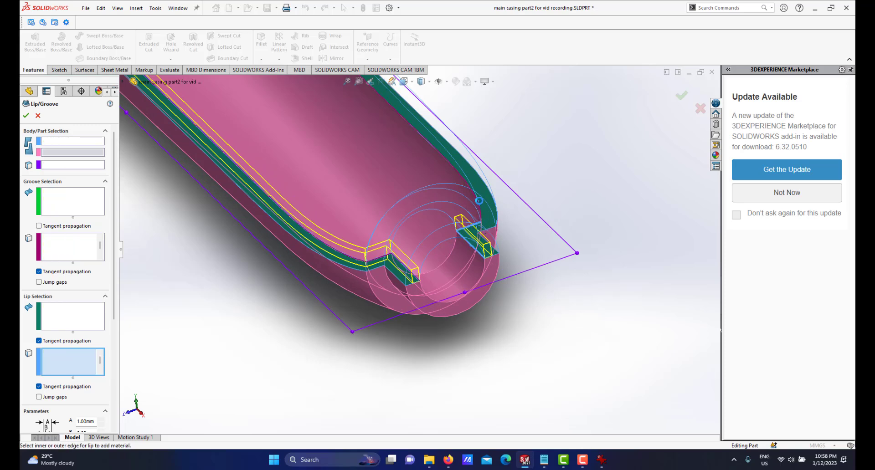
pyautogui.click(479, 202)
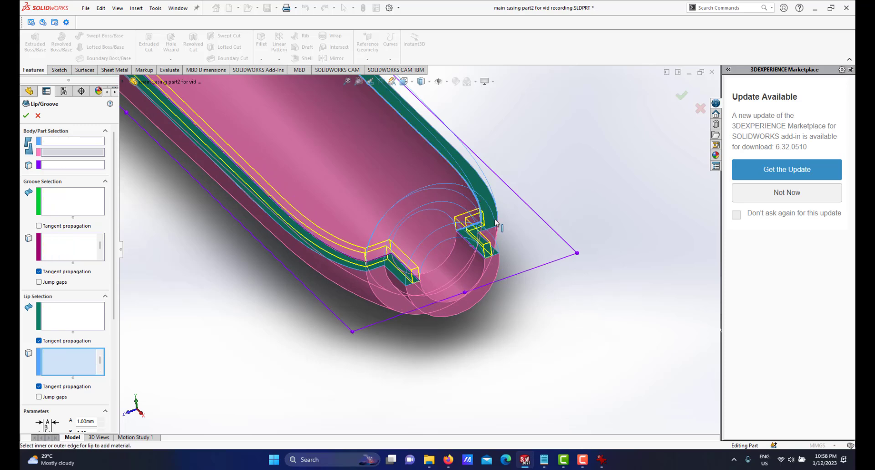
pyautogui.press('f')
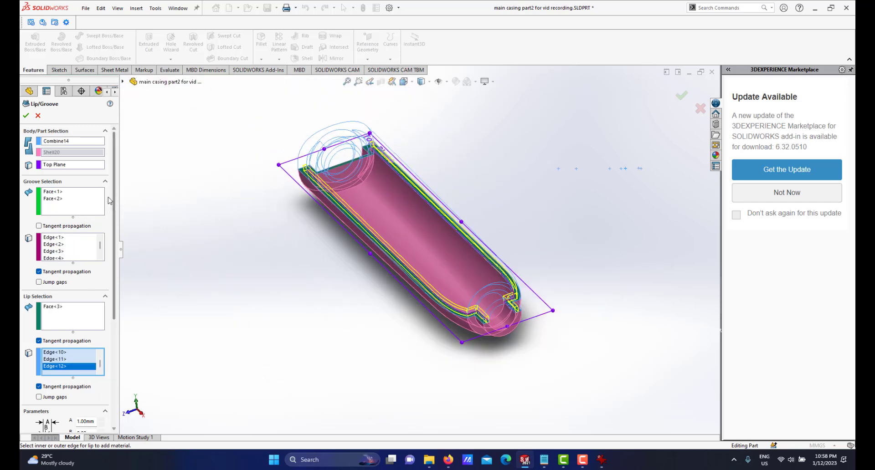
# Step: Review the lip and groove parameters and preview, and accept the Lip/Groove feature
pyautogui.scroll(-5, 99, 316)
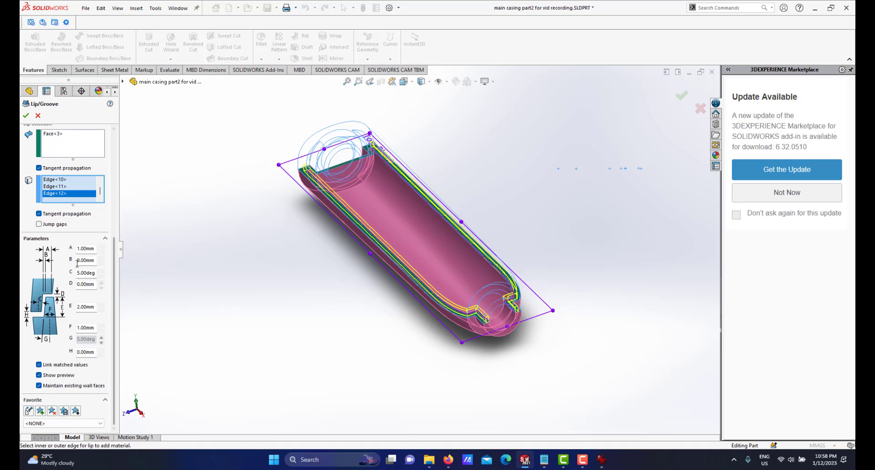
pyautogui.scroll(-3, 436, 267)
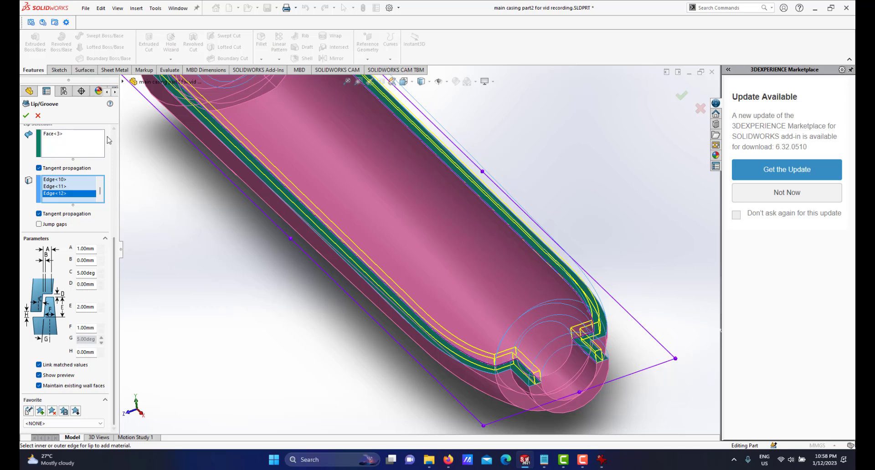
pyautogui.scroll(5, 118, 138)
pyautogui.scroll(5, 374, 234)
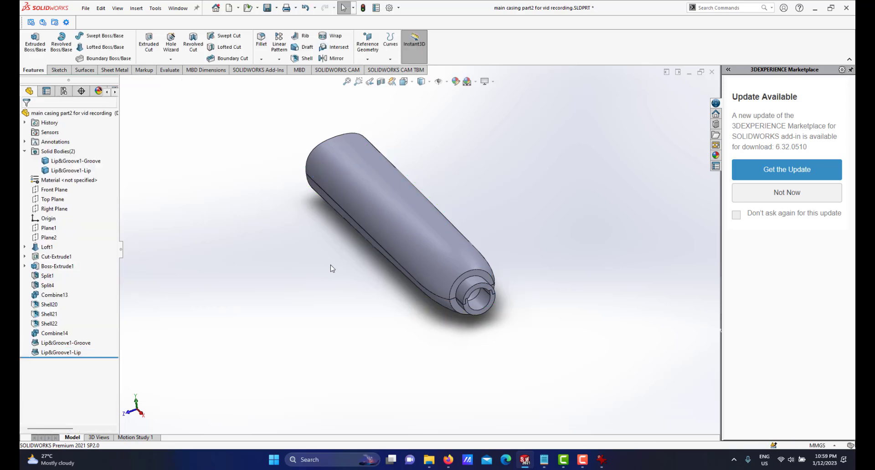
# Step: Examine the lip and groove joint at the casing's neck and along the parting line from several angles
pyautogui.scroll(-2, 493, 290)
pyautogui.moveTo(494, 290); pyautogui.dragTo(445, 237, button='middle')
pyautogui.scroll(-2, 465, 258)
pyautogui.scroll(2, 445, 237)
pyautogui.scroll(-2, 395, 197)
pyautogui.scroll(2, 406, 195)
pyautogui.scroll(-3, 406, 195)
pyautogui.moveTo(406, 200); pyautogui.dragTo(412, 227, button='middle')
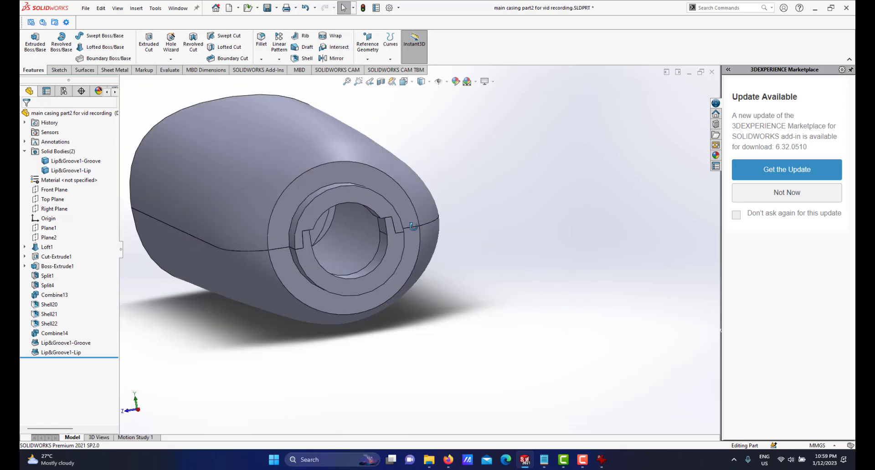
pyautogui.scroll(4, 412, 227)
pyautogui.scroll(-3, 442, 240)
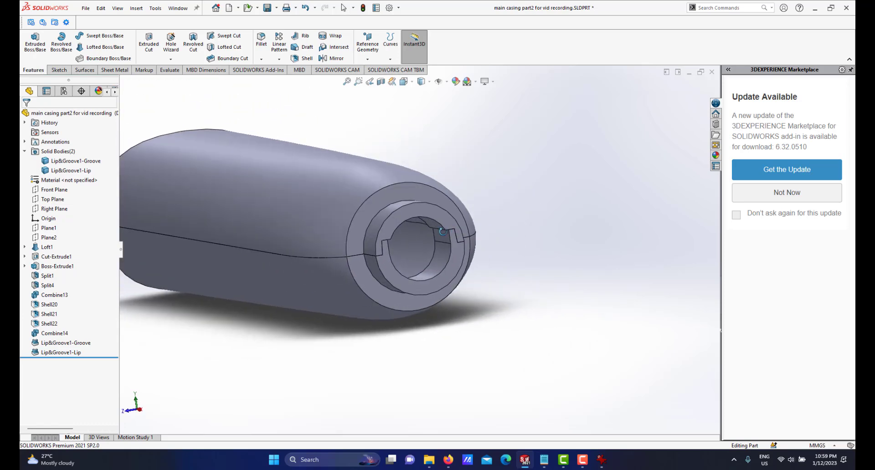
pyautogui.scroll(-2, 395, 231)
pyautogui.scroll(2, 394, 231)
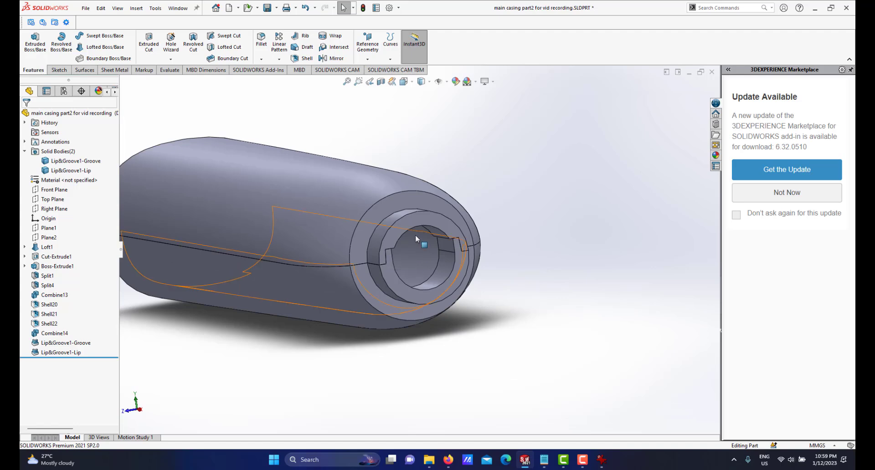
pyautogui.scroll(-2, 415, 235)
pyautogui.moveTo(429, 264)
pyautogui.mouseDown(button='middle')
pyautogui.moveTo(412, 253)
pyautogui.moveTo(417, 232)
pyautogui.moveTo(434, 216)
pyautogui.moveTo(410, 228)
pyautogui.moveTo(446, 226)
pyautogui.moveTo(413, 227)
pyautogui.moveTo(418, 251)
pyautogui.moveTo(390, 258)
pyautogui.moveTo(424, 250)
pyautogui.mouseUp(button='middle')
pyautogui.scroll(-3, 417, 232)
pyautogui.scroll(3, 408, 230)
pyautogui.scroll(-3, 408, 230)
pyautogui.scroll(6, 416, 260)
pyautogui.scroll(3, 357, 212)
pyautogui.scroll(-5, 433, 219)
pyautogui.scroll(3, 357, 280)
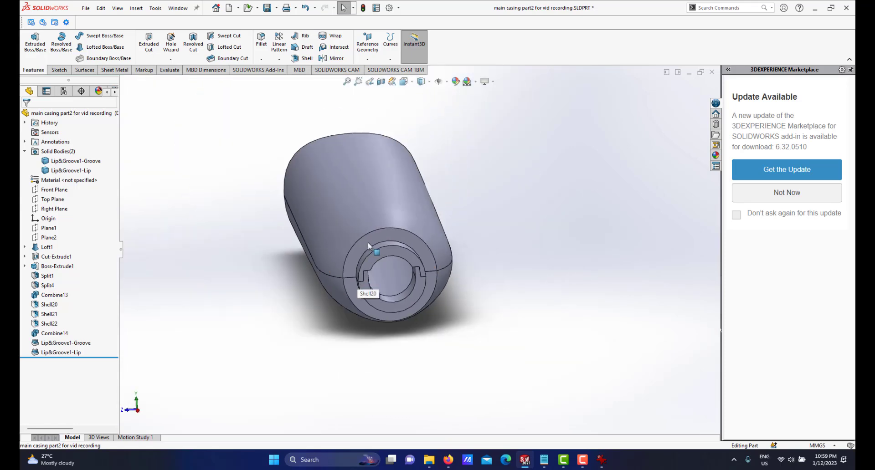
pyautogui.scroll(-2, 415, 255)
pyautogui.scroll(2, 413, 258)
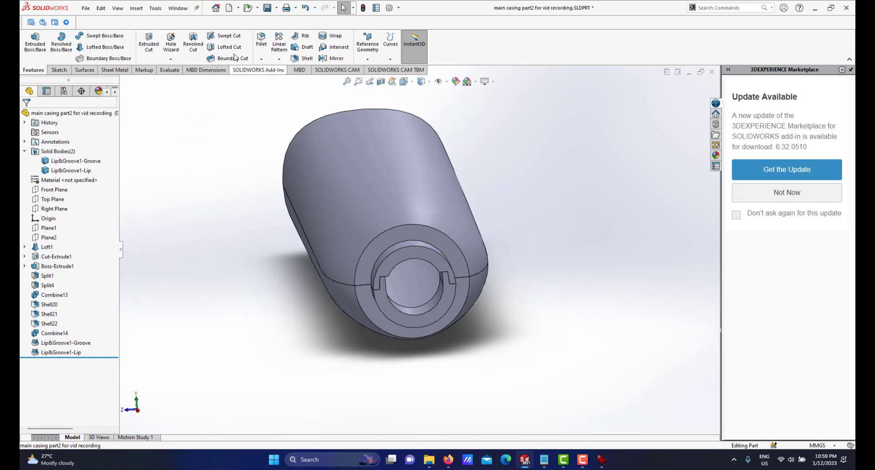
# Step: Create a new part document and open a sketch on its Top Plane
pyautogui.click(228, 7)
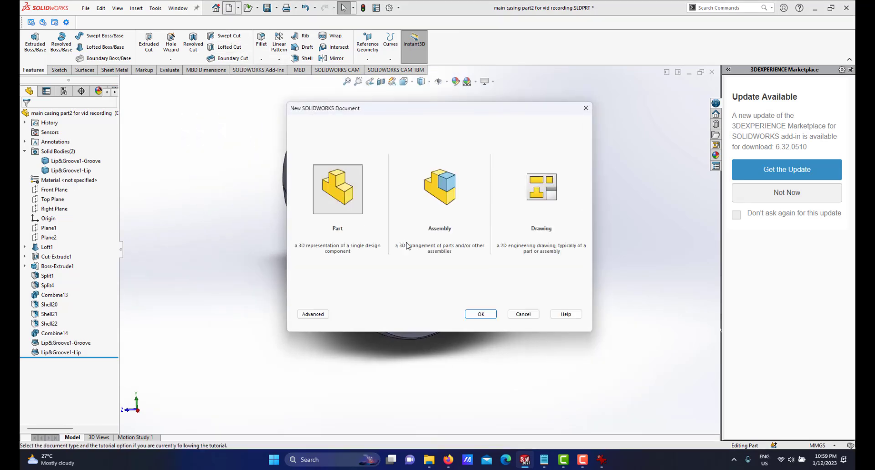
pyautogui.click(479, 313)
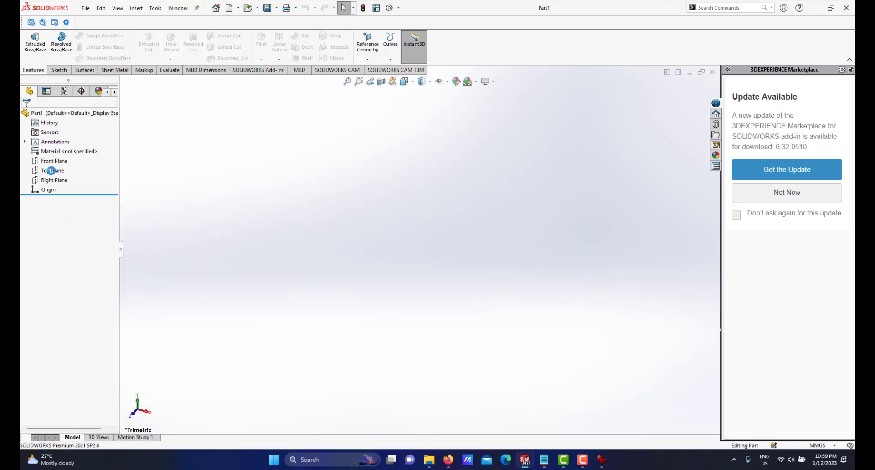
pyautogui.click(52, 168)
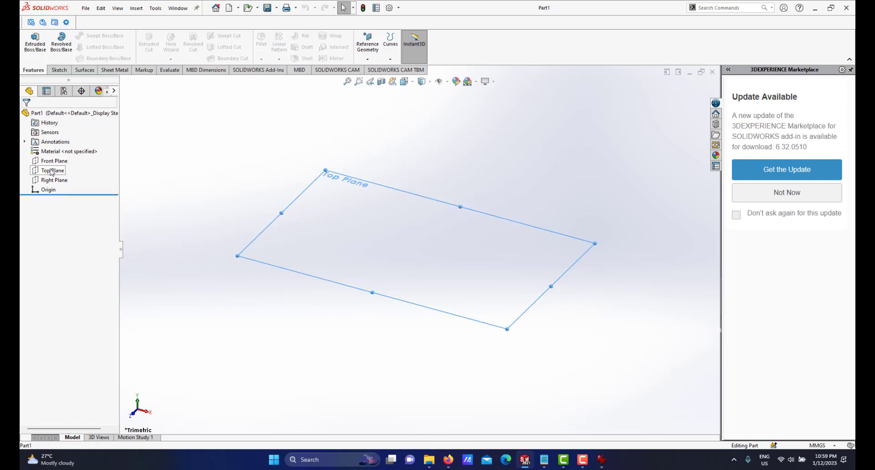
pyautogui.click(84, 158)
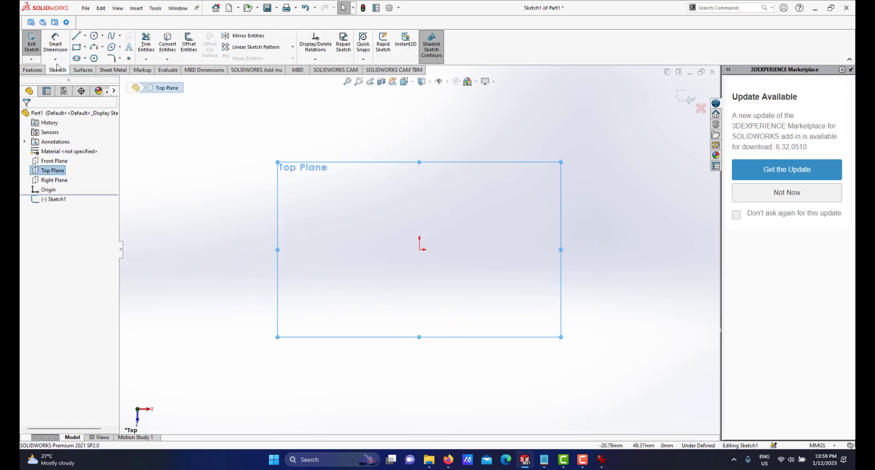
# Step: Sketch a center rectangle about 131 mm wide and 69 mm high, centred on the origin
pyautogui.click(84, 47)
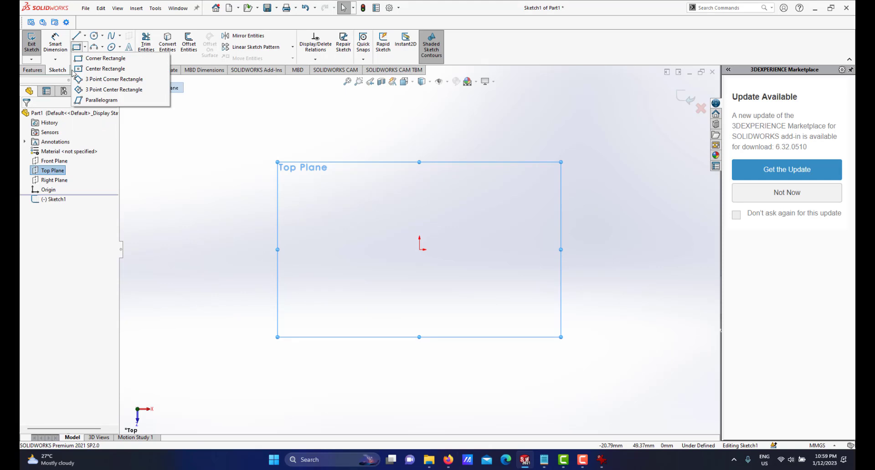
pyautogui.click(77, 69)
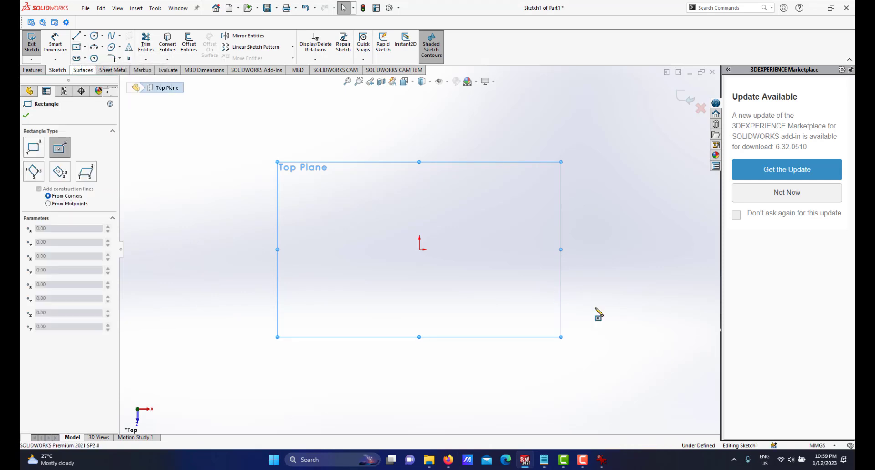
pyautogui.click(419, 250)
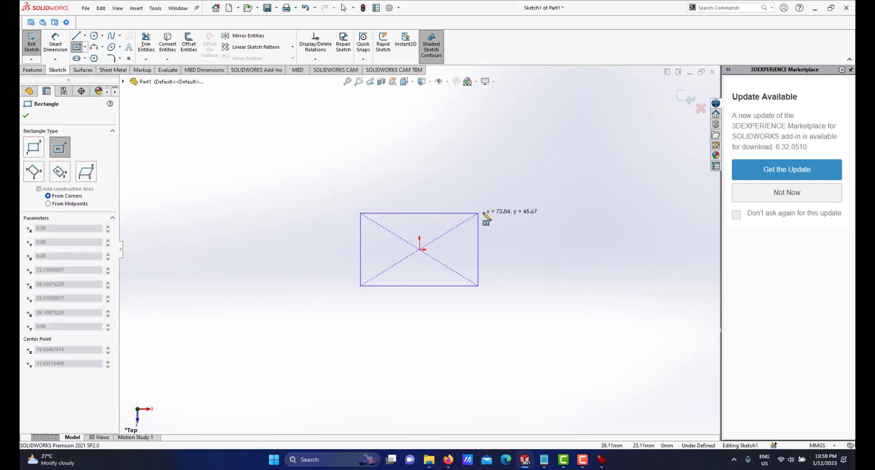
pyautogui.click(523, 194)
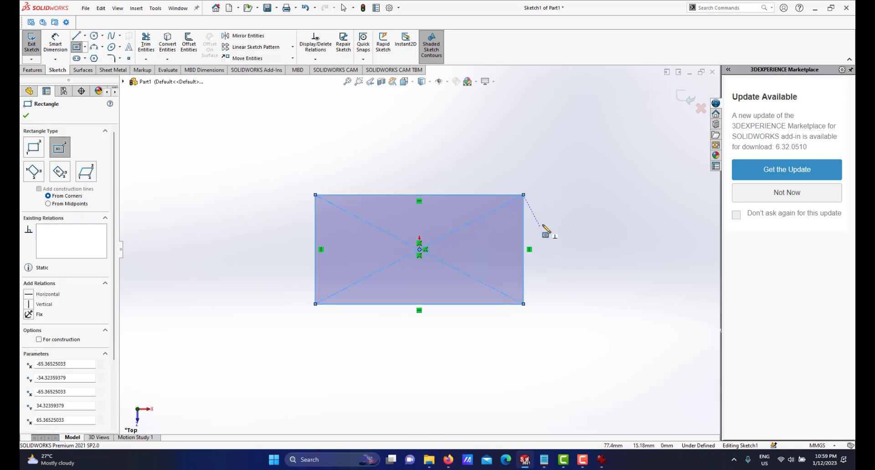
# Step: Extrude the rectangle with a blind depth of 20 mm
pyautogui.click(31, 72)
pyautogui.click(35, 41)
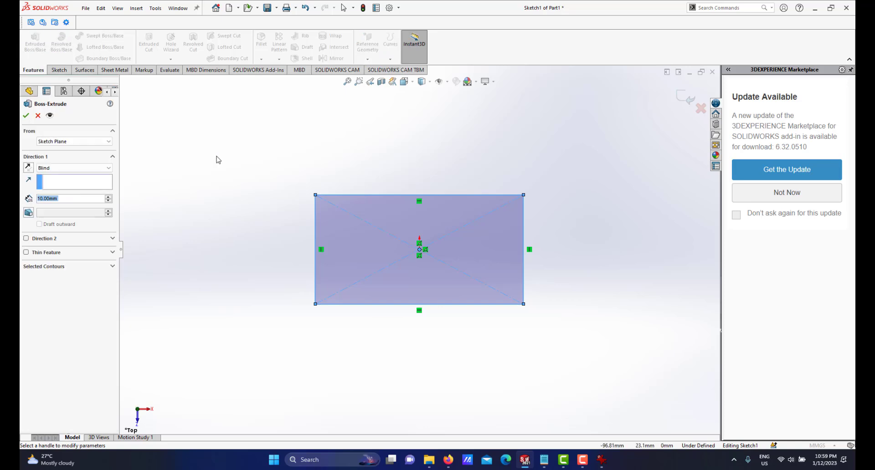
pyautogui.click(108, 196)
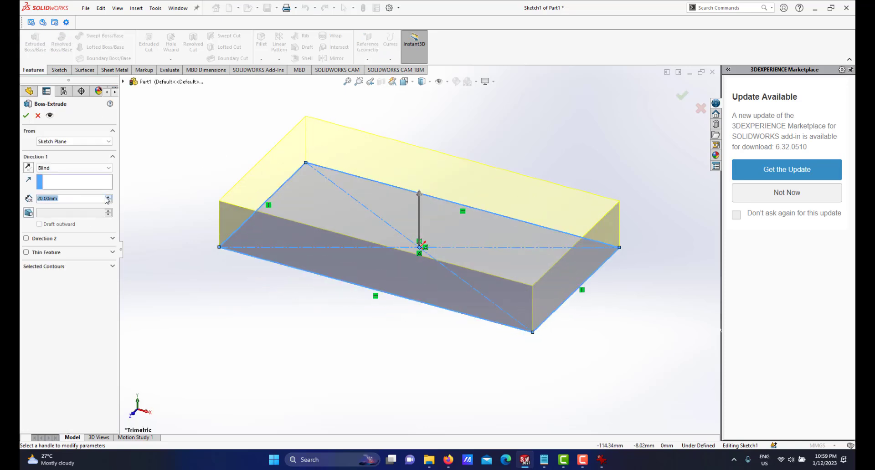
pyautogui.click(25, 116)
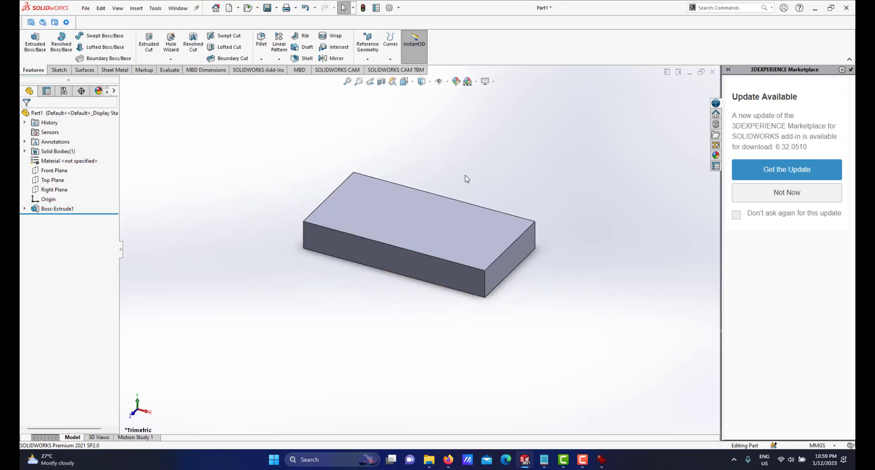
# Step: Fillet the block's four vertical corner edges with a 20 mm radius
pyautogui.click(263, 46)
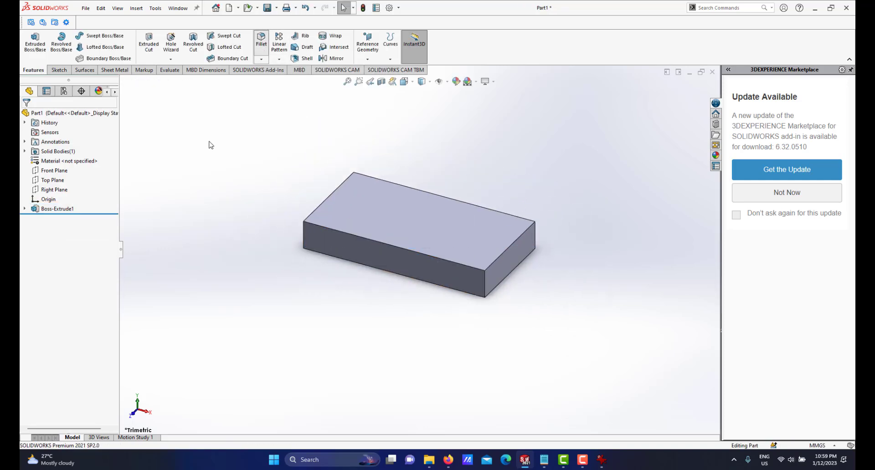
pyautogui.click(484, 279)
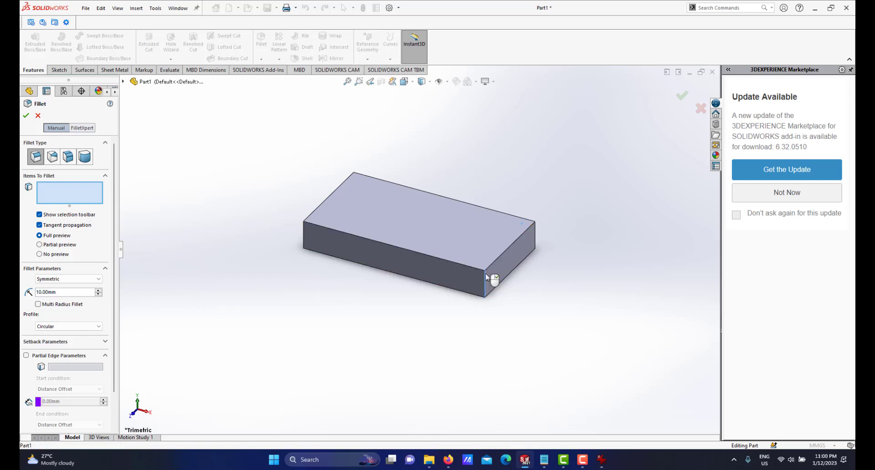
pyautogui.click(535, 236)
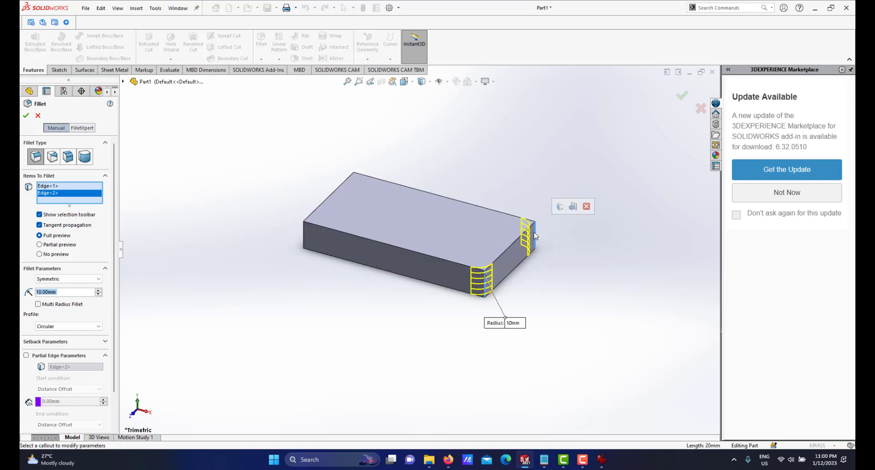
pyautogui.click(302, 235)
pyautogui.moveTo(354, 208); pyautogui.dragTo(318, 167, button='middle')
pyautogui.click(318, 167)
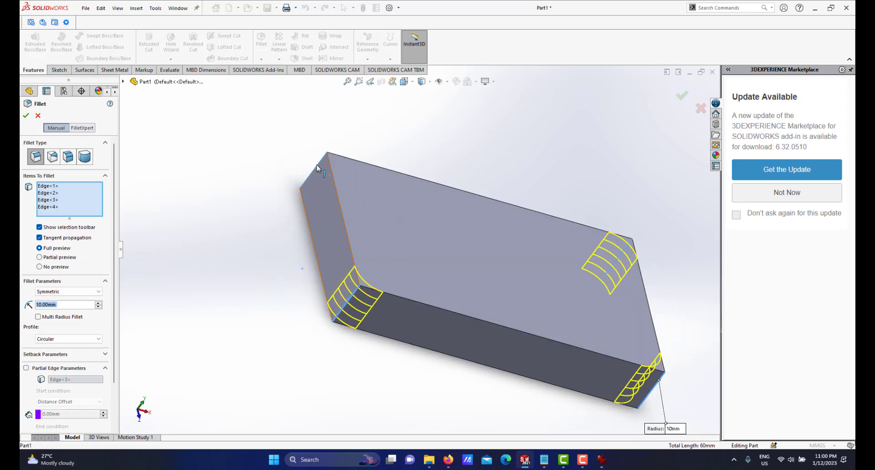
pyautogui.moveTo(373, 235); pyautogui.dragTo(378, 214, button='middle')
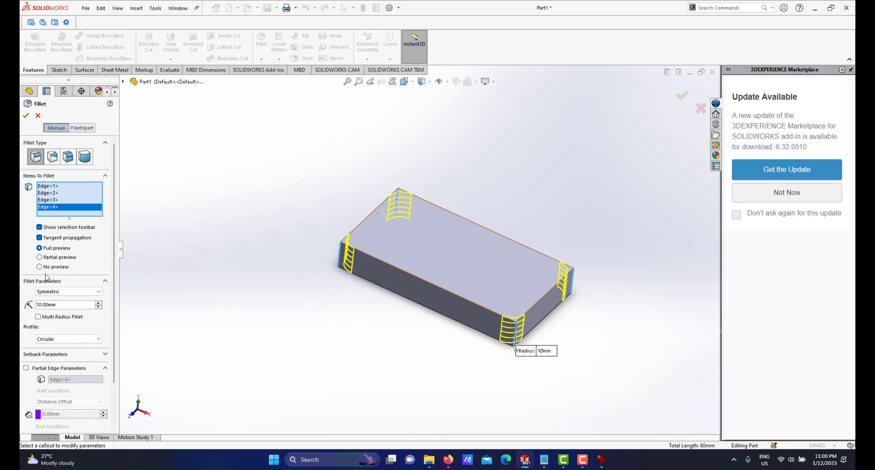
pyautogui.write('20')
pyautogui.press('Return')
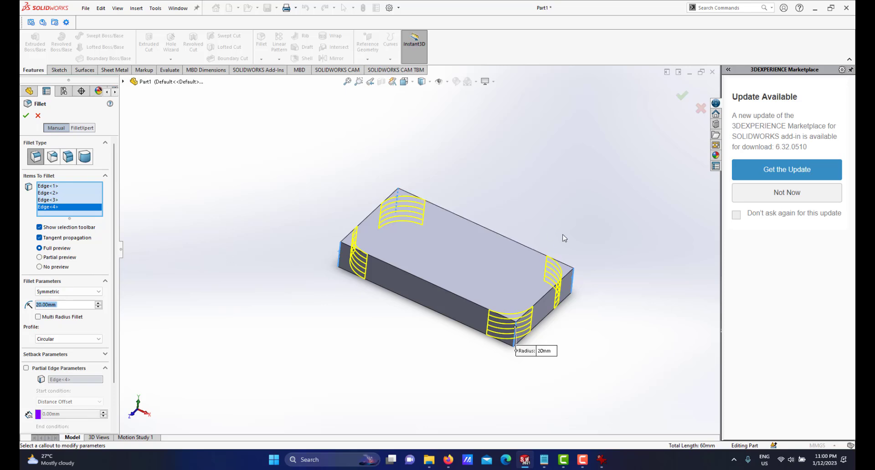
pyautogui.scroll(-1, 584, 232)
pyautogui.click(27, 115)
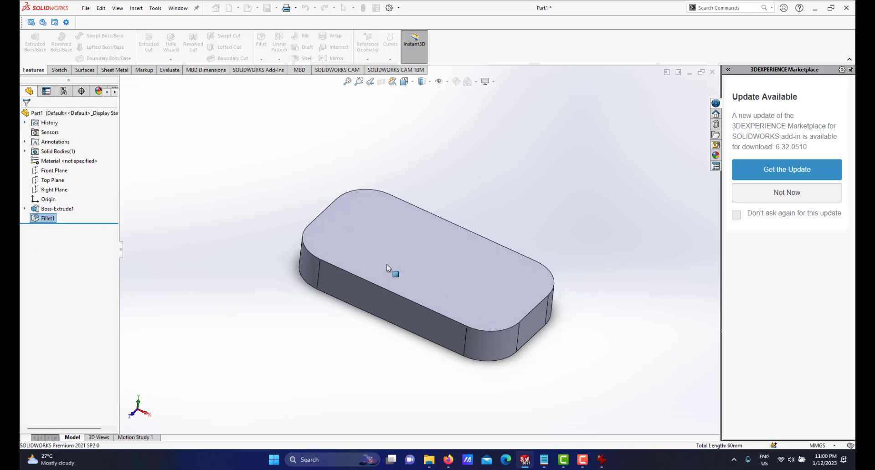
# Step: Create a reference plane offset 10 mm above the Top Plane
pyautogui.scroll(1, 427, 265)
pyautogui.moveTo(428, 266)
pyautogui.mouseDown(button='middle')
pyautogui.moveTo(429, 211)
pyautogui.moveTo(403, 245)
pyautogui.moveTo(423, 262)
pyautogui.moveTo(414, 267)
pyautogui.mouseUp(button='middle')
pyautogui.scroll(-1, 383, 284)
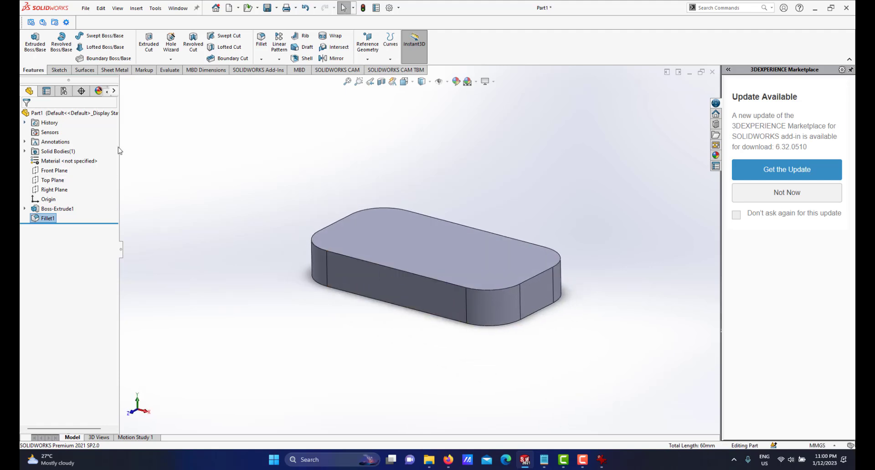
pyautogui.click(53, 180)
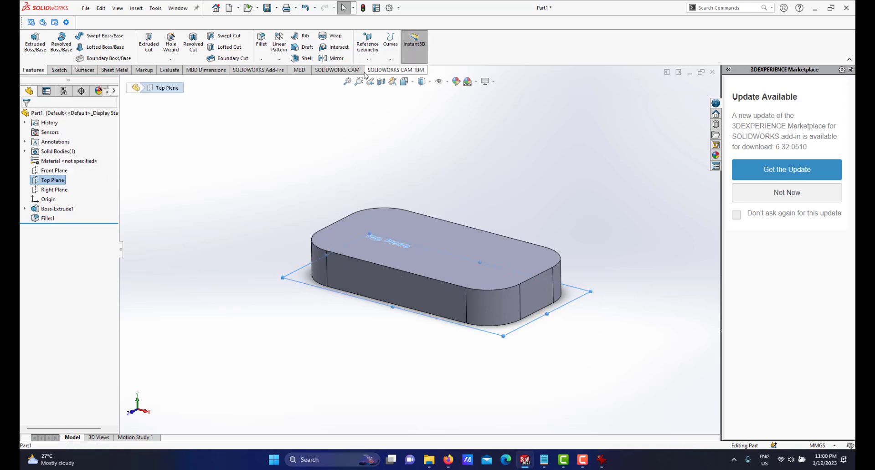
pyautogui.click(367, 45)
pyautogui.click(378, 70)
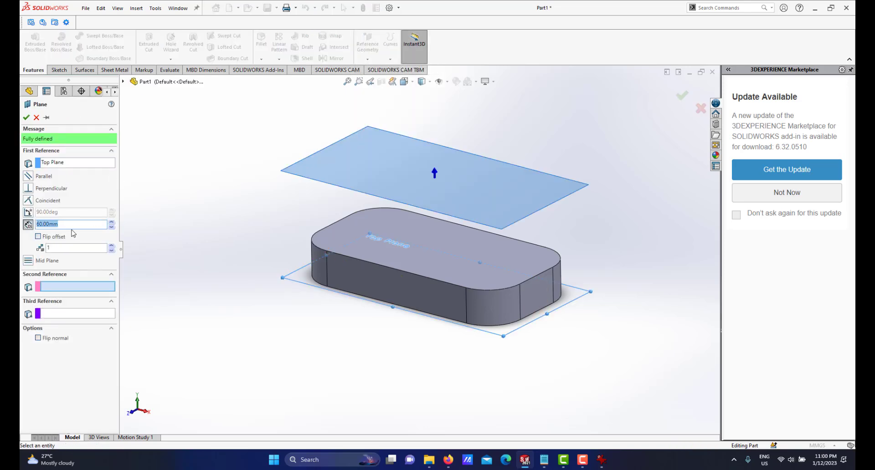
pyautogui.write('10')
pyautogui.press('Return')
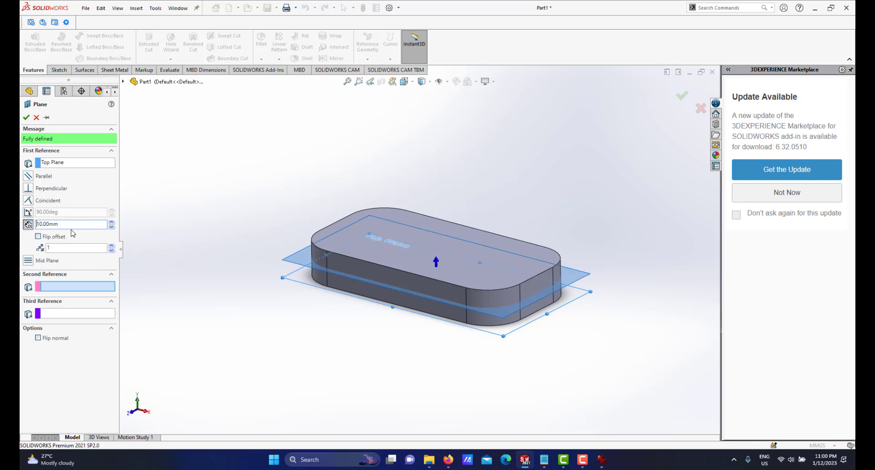
pyautogui.click(26, 117)
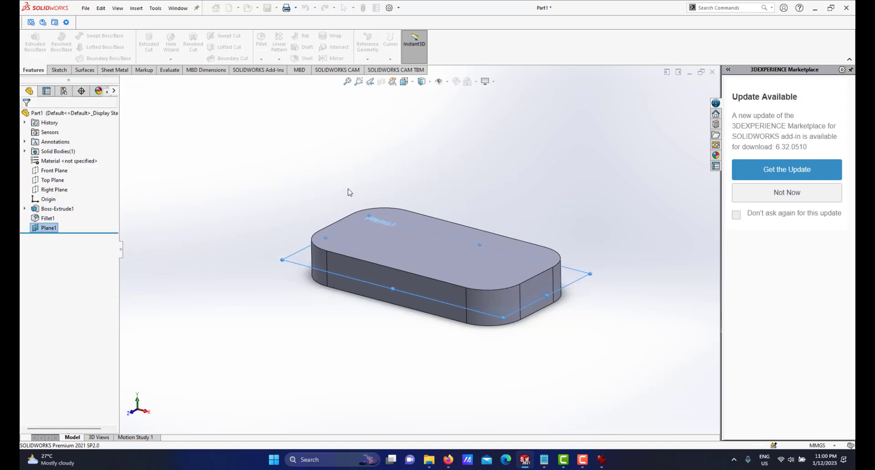
# Step: Split the rounded block into two bodies with the offset plane, keeping both resulting bodies
pyautogui.click(136, 8)
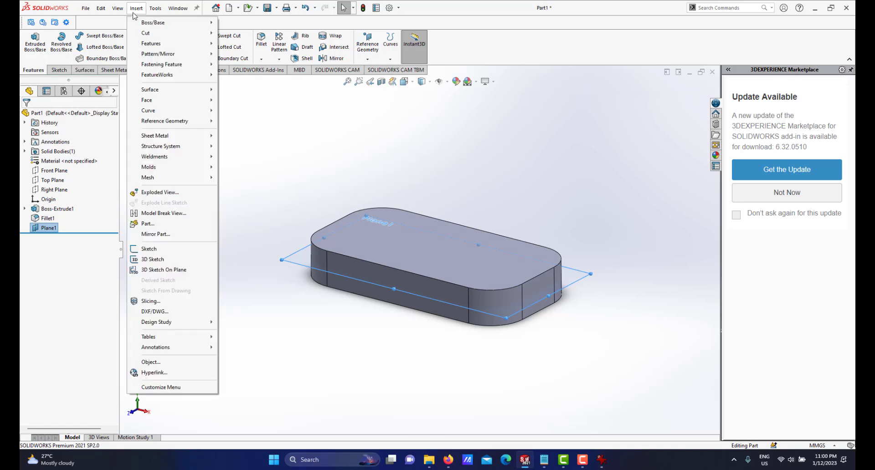
pyautogui.moveTo(157, 43)
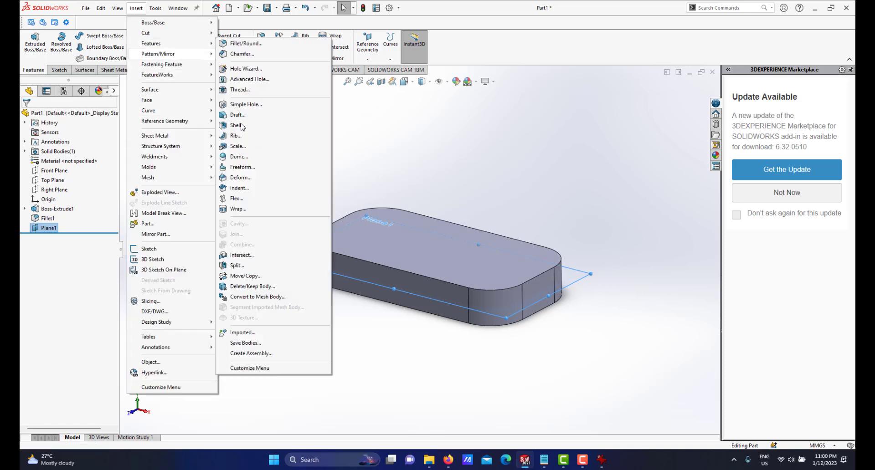
pyautogui.click(225, 264)
pyautogui.click(62, 197)
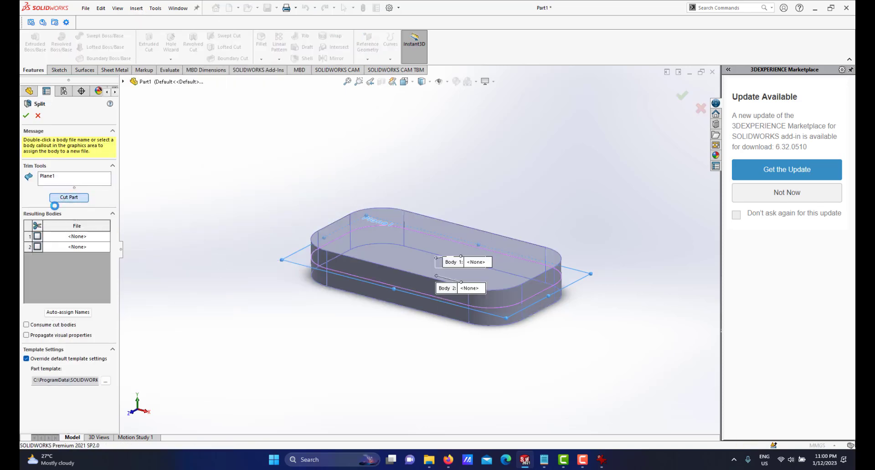
pyautogui.click(37, 236)
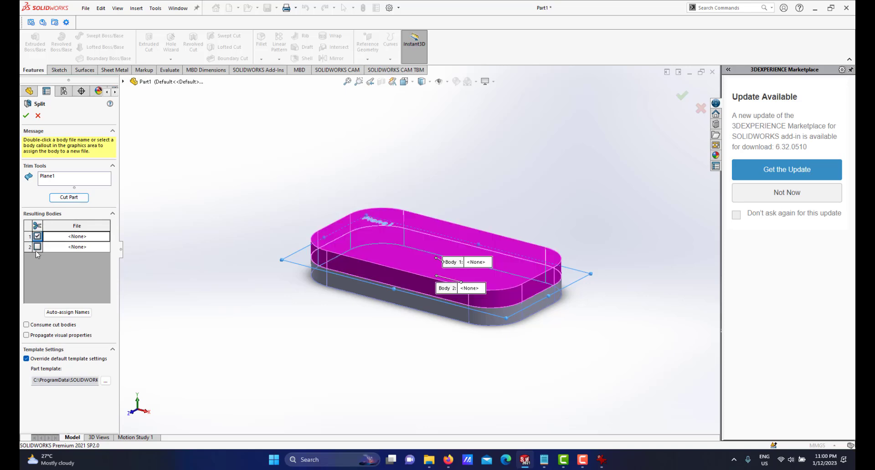
pyautogui.click(37, 247)
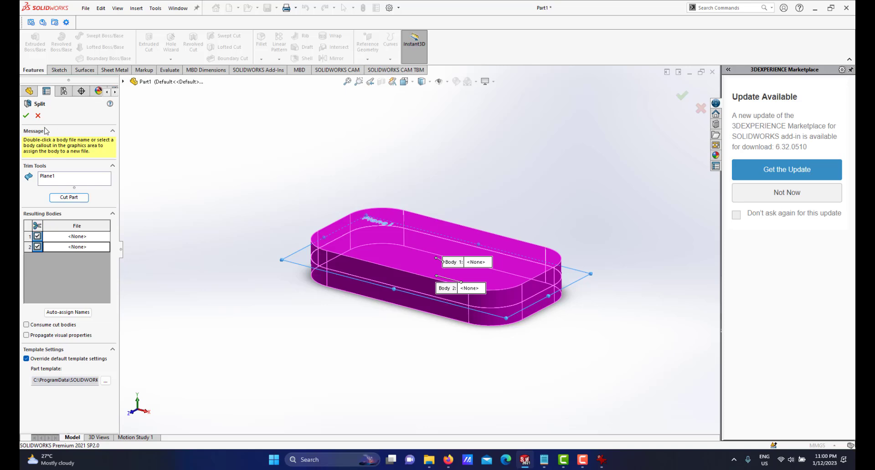
pyautogui.click(26, 115)
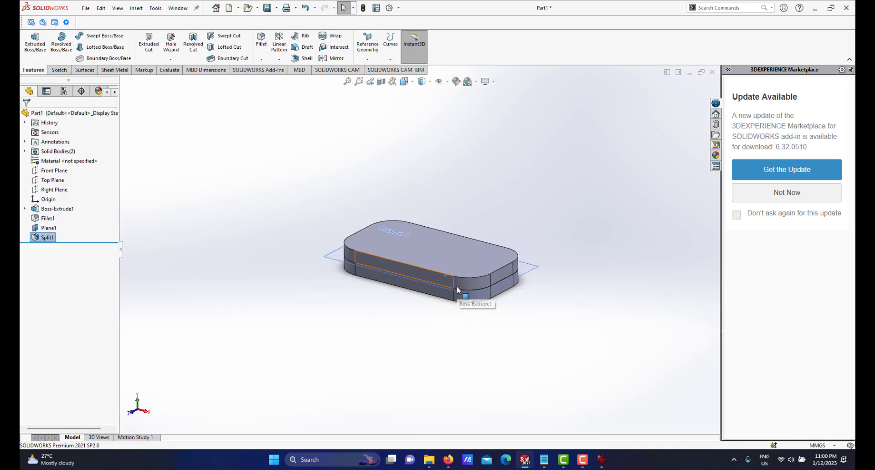
# Step: Hide the offset plane around the split block
pyautogui.scroll(-2, 437, 252)
pyautogui.scroll(2, 436, 252)
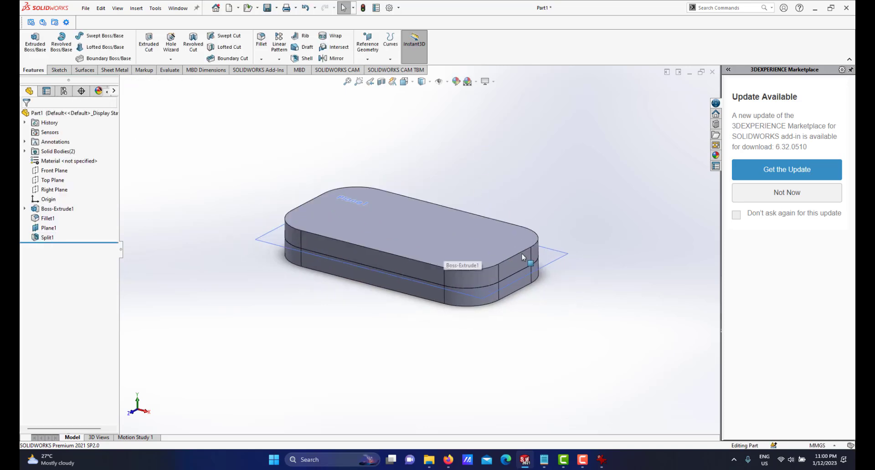
pyautogui.click(564, 254)
pyautogui.click(610, 224)
pyautogui.scroll(-1, 420, 246)
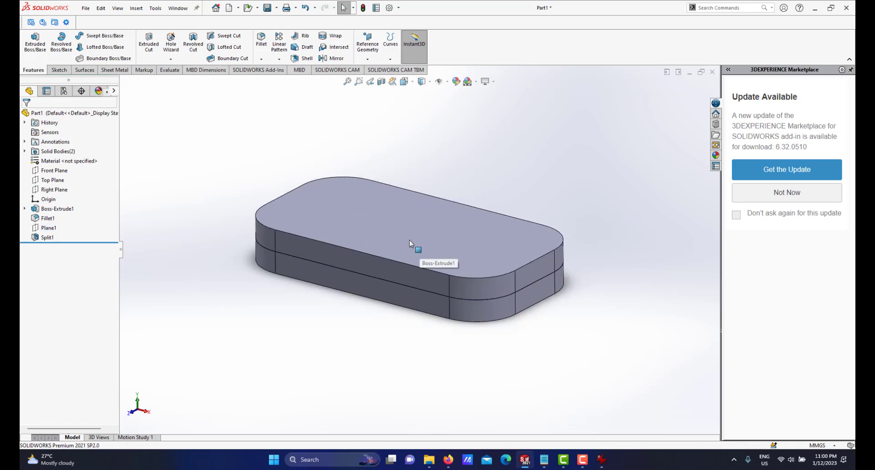
# Step: Isolate the lower body of the split block
pyautogui.moveTo(440, 236); pyautogui.dragTo(412, 254, button='middle')
pyautogui.click(394, 326)
pyautogui.rightClick(394, 326)
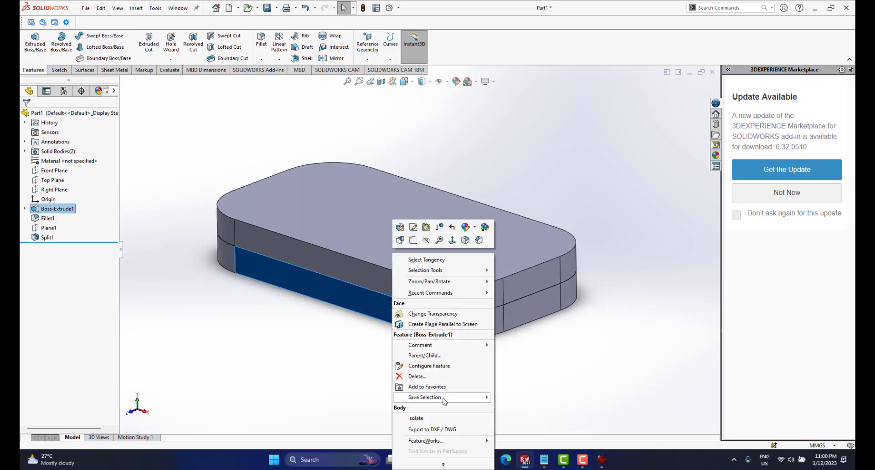
pyautogui.click(415, 418)
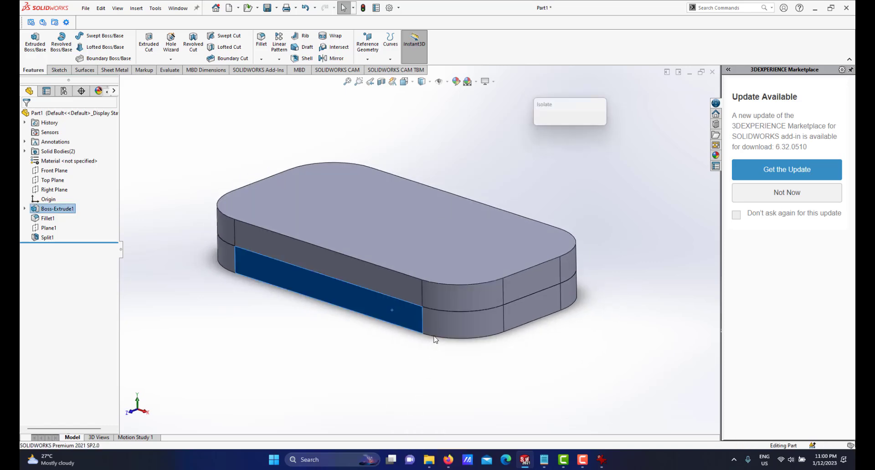
pyautogui.moveTo(395, 246); pyautogui.dragTo(394, 269, button='middle')
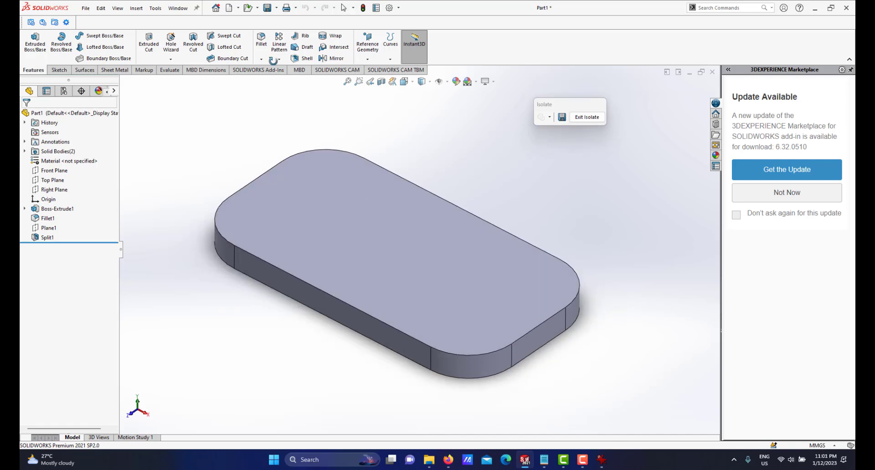
# Step: Shell the lower body outward with a 2 mm wall, removing its upper face
pyautogui.click(305, 59)
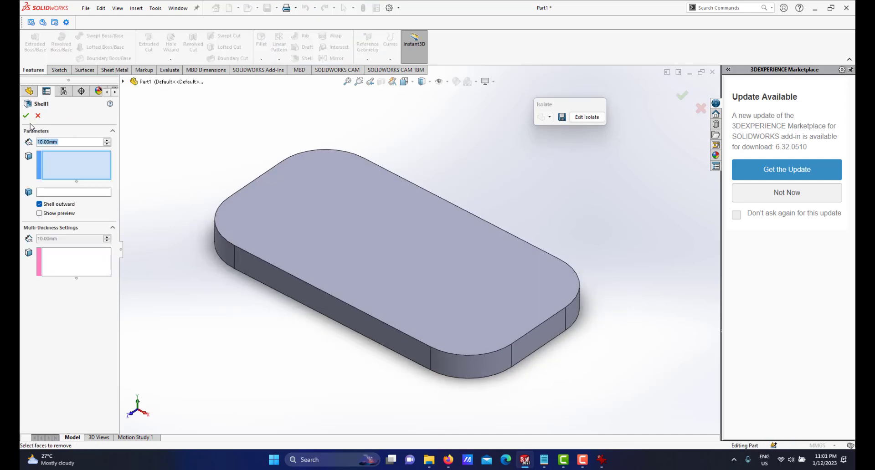
pyautogui.write('1')
pyautogui.press('Return')
pyautogui.write('2')
pyautogui.press('Return')
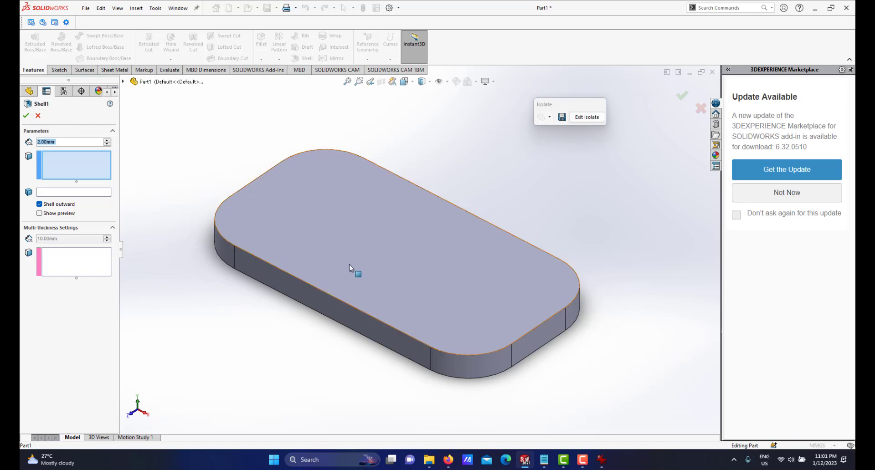
pyautogui.click(350, 242)
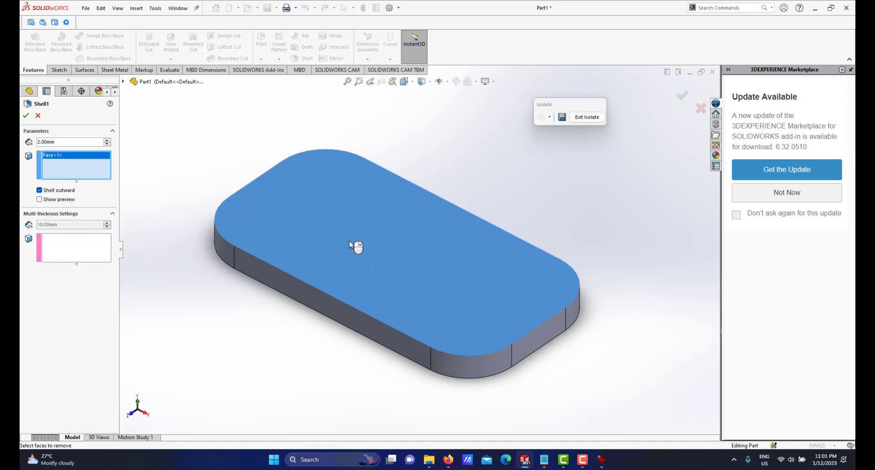
pyautogui.click(26, 116)
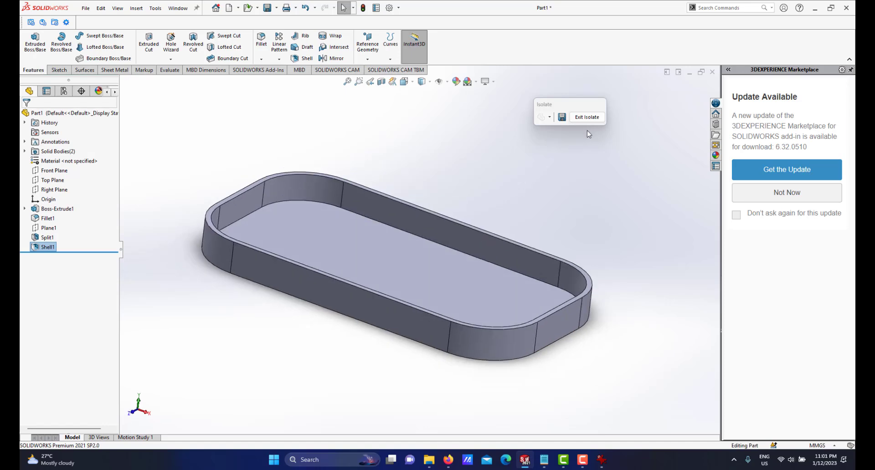
# Step: Exit the isolated view and compare the outer walls of the two halves
pyautogui.click(585, 118)
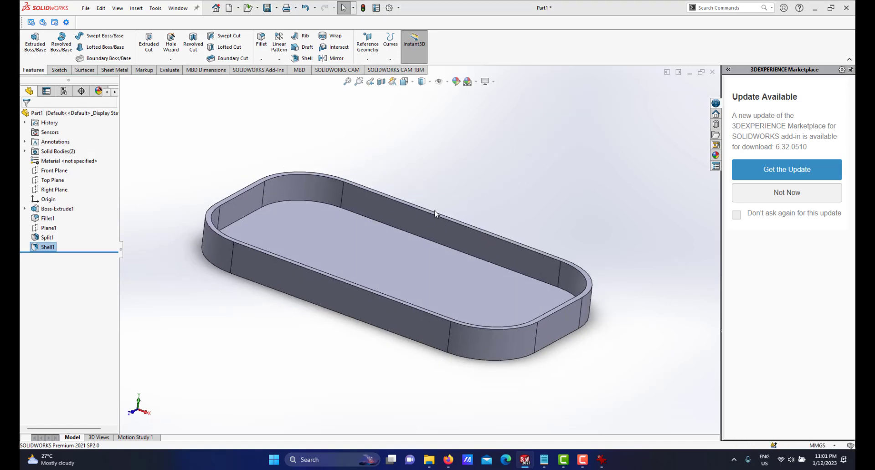
pyautogui.hotkey('shift', 'Tab')
pyautogui.moveTo(387, 233); pyautogui.dragTo(387, 214, button='middle')
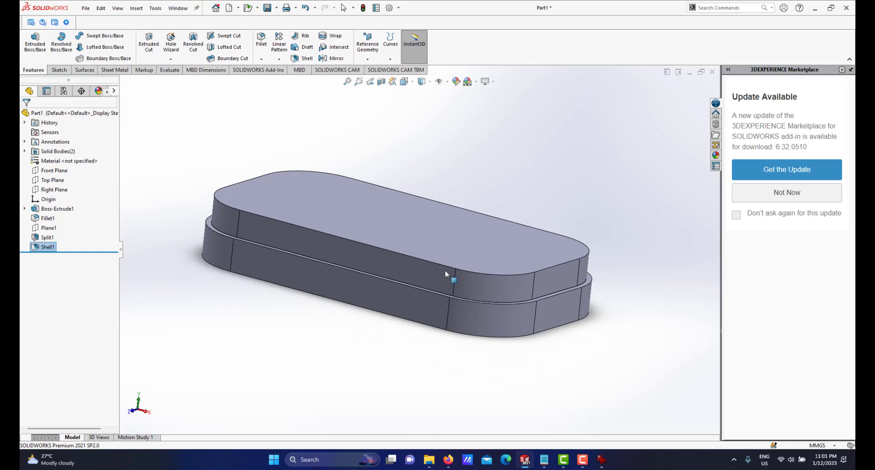
pyautogui.moveTo(457, 291); pyautogui.dragTo(440, 306, button='middle')
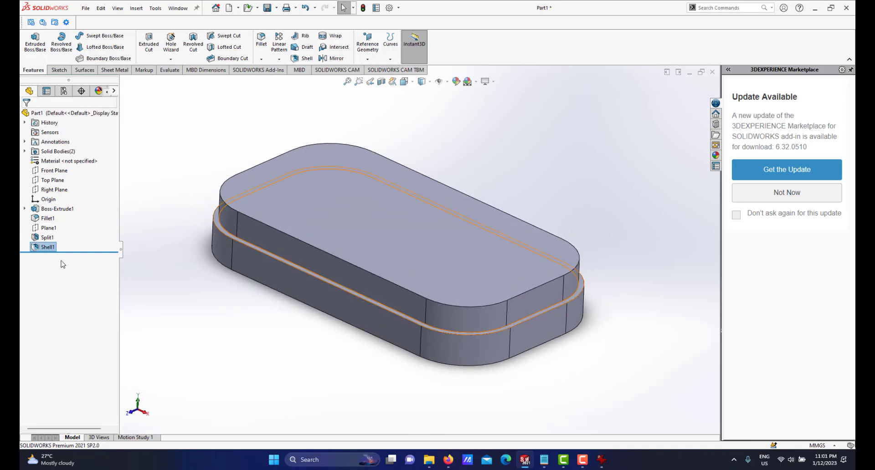
# Step: Edit the lower half's shell and turn off the Shell outward option
pyautogui.click(41, 250)
pyautogui.click(45, 224)
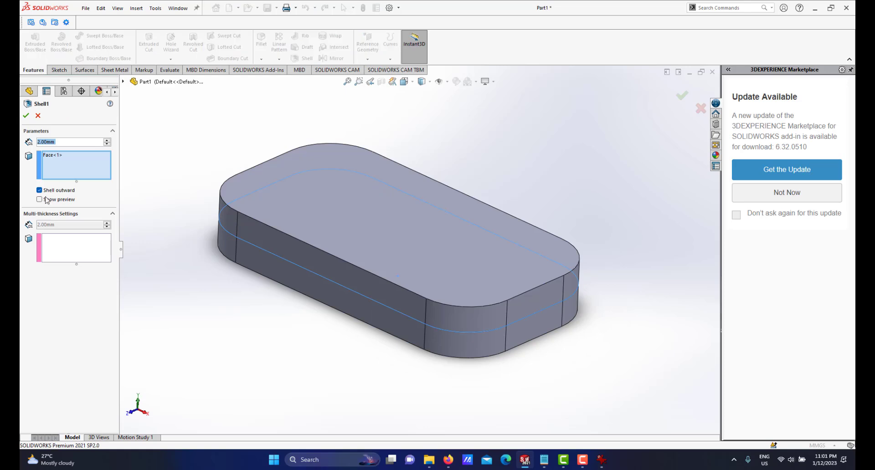
pyautogui.click(40, 191)
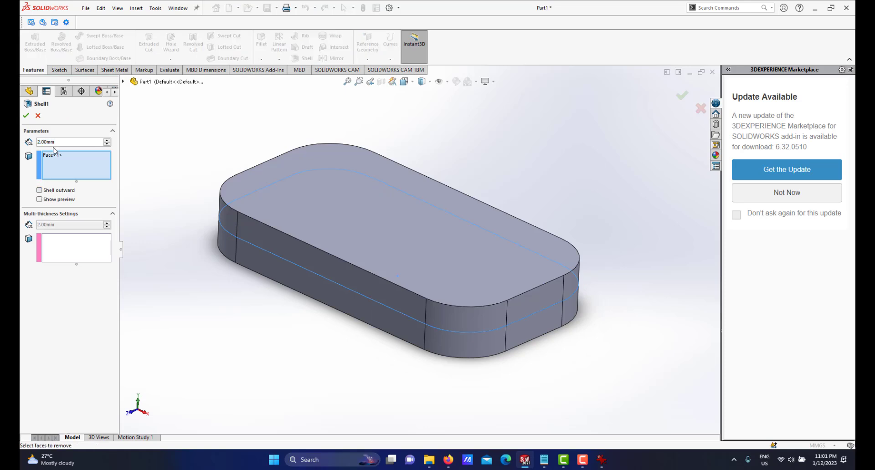
pyautogui.click(26, 115)
# Step: Isolate the lower half to check its inward shell, and bring back both bodies
pyautogui.rightClick(394, 326)
pyautogui.click(413, 421)
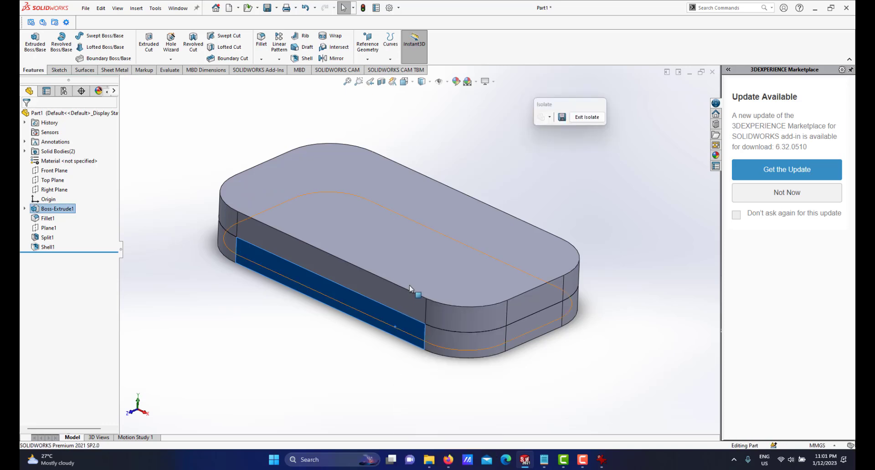
pyautogui.click(586, 117)
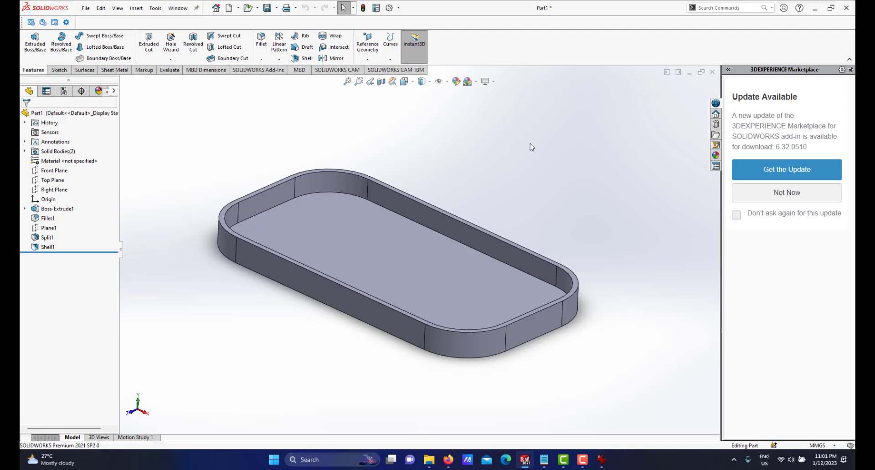
# Step: Isolate the upper half and shell it with a 2 mm wall, removing its underside face
pyautogui.click(412, 240)
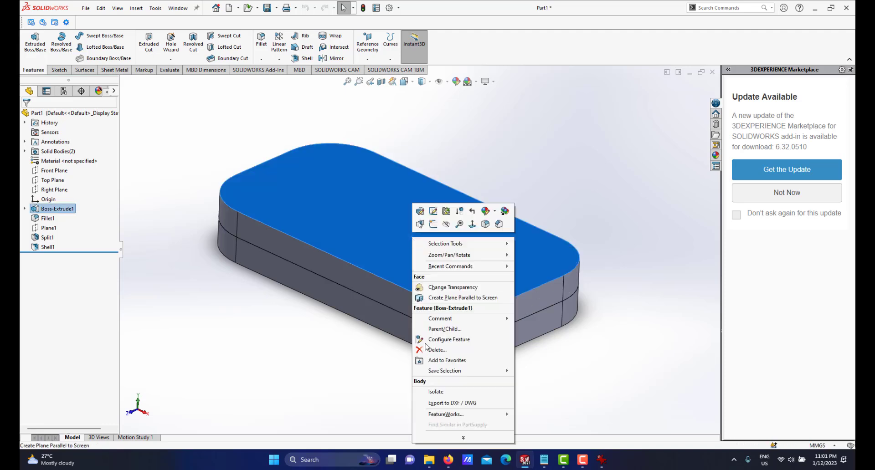
pyautogui.click(436, 392)
pyautogui.moveTo(419, 281); pyautogui.dragTo(444, 179, button='middle')
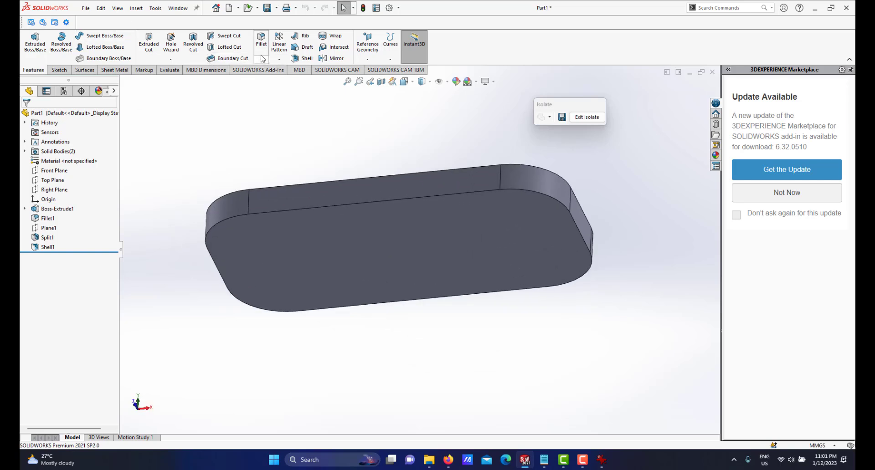
pyautogui.click(302, 60)
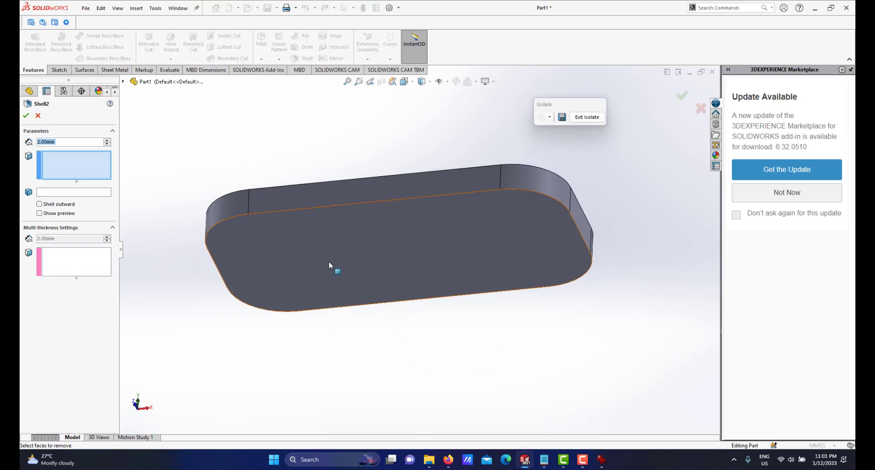
pyautogui.click(325, 264)
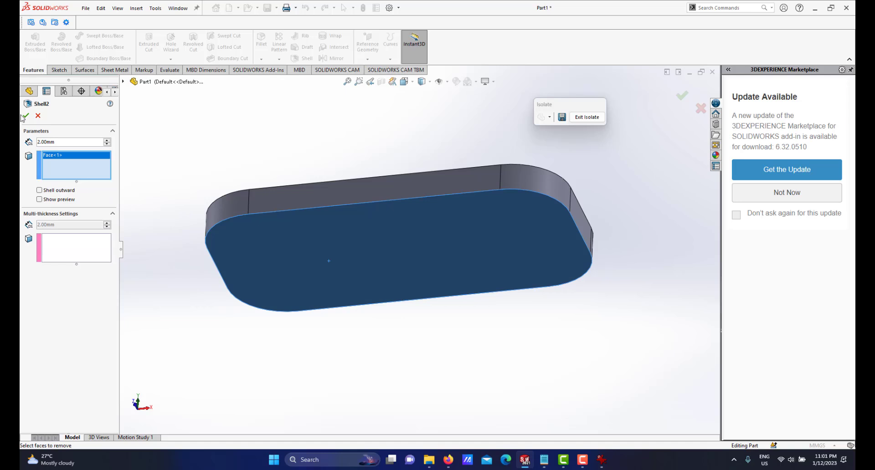
pyautogui.press('Return')
pyautogui.moveTo(315, 212); pyautogui.dragTo(473, 240, button='middle')
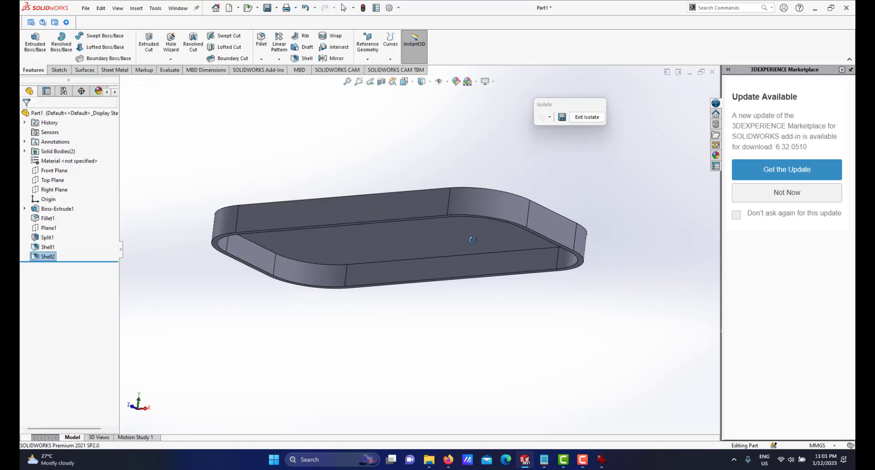
# Step: Leave the isolated view of the upper half and show the complete two-body casing
pyautogui.click(579, 118)
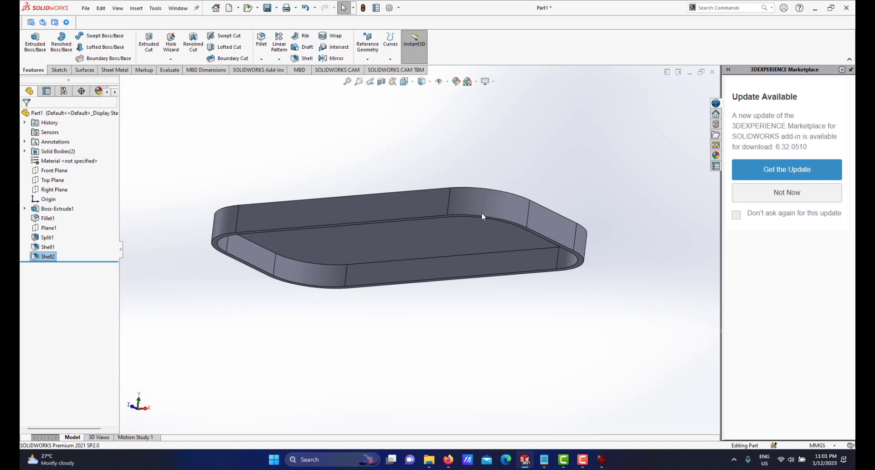
pyautogui.scroll(4, 481, 213)
pyautogui.moveTo(457, 223); pyautogui.dragTo(418, 282, button='middle')
pyautogui.scroll(-5, 428, 239)
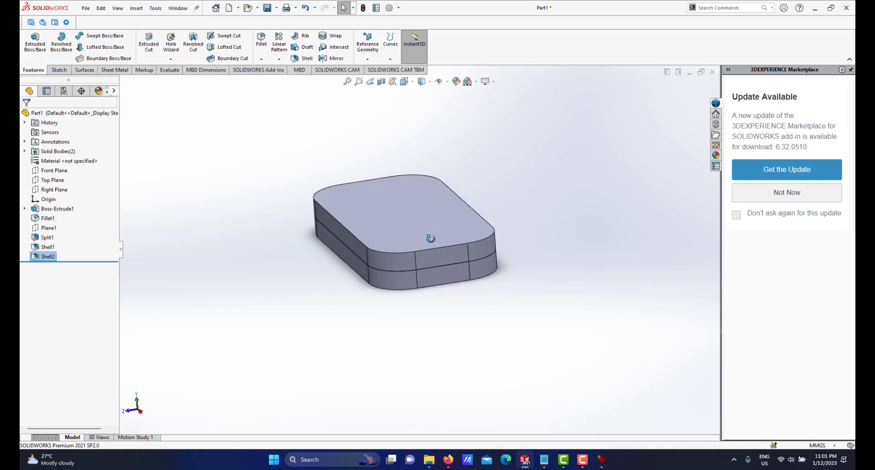
# Step: Start a Lip/Groove feature with the upper half as groove body, the lower half as lip body and Plane1 as direction reference
pyautogui.click(130, 8)
pyautogui.moveTo(137, 43)
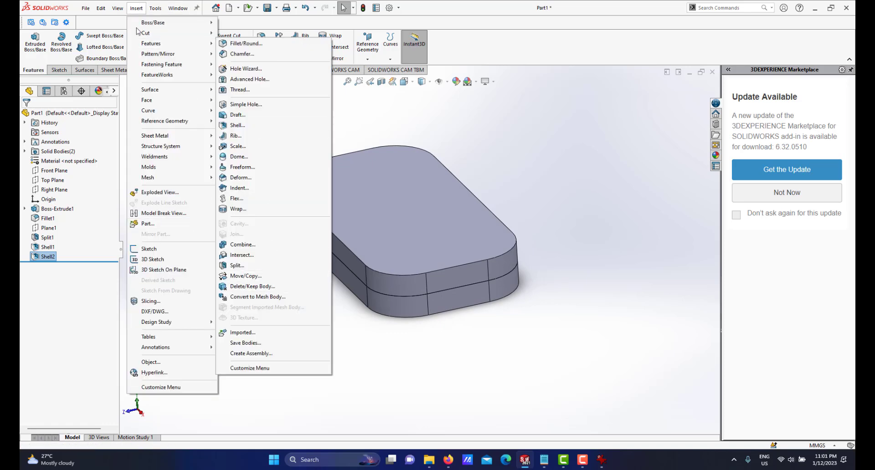
pyautogui.moveTo(174, 64)
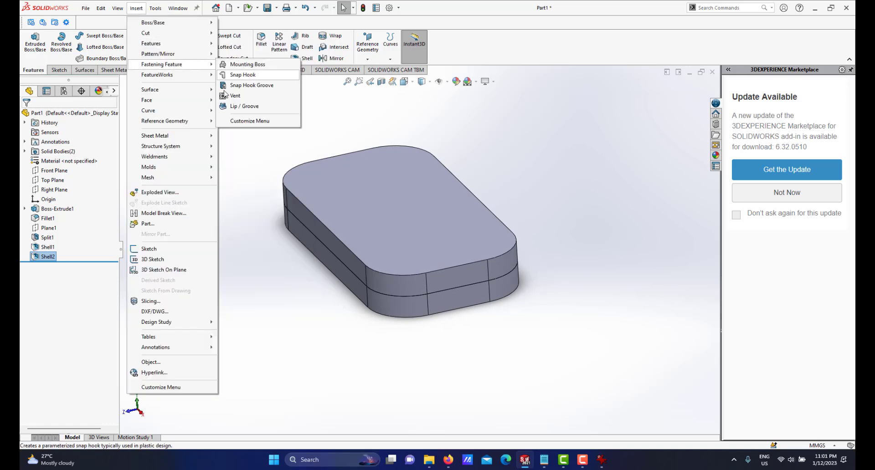
pyautogui.click(235, 107)
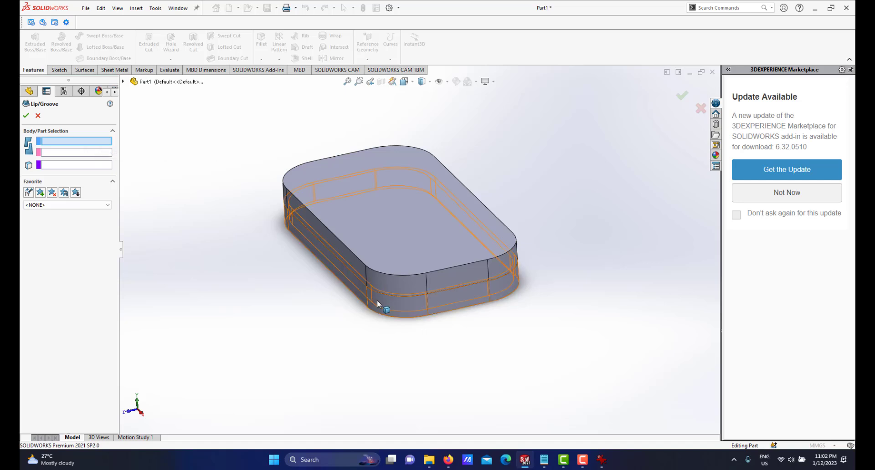
pyautogui.click(399, 284)
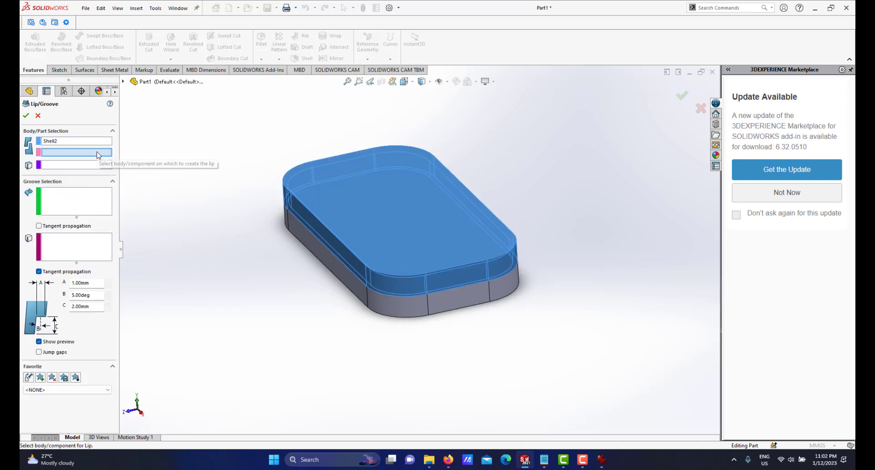
pyautogui.click(396, 303)
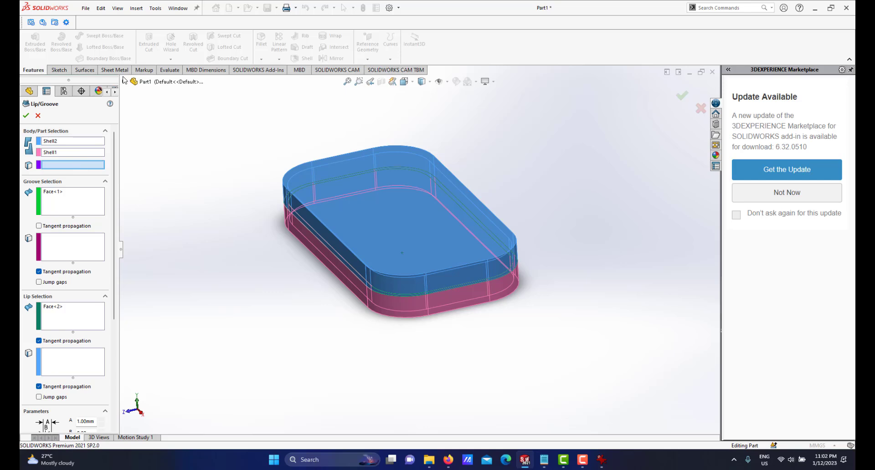
pyautogui.click(123, 82)
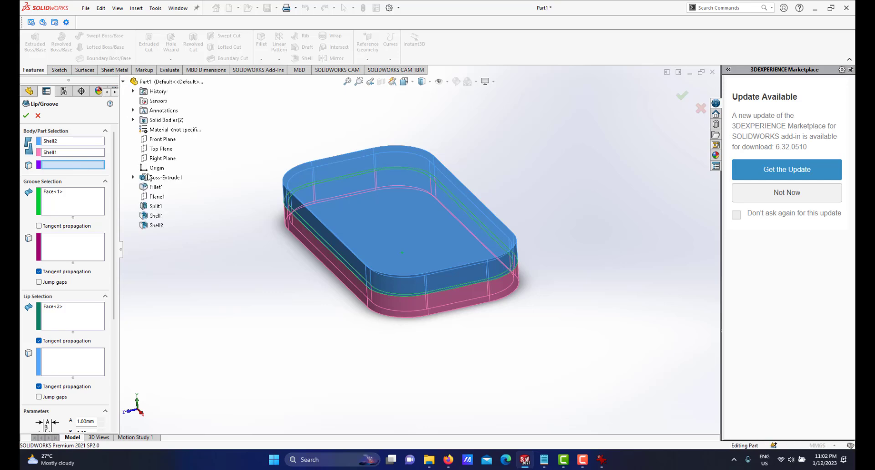
pyautogui.click(153, 199)
# Step: Select the inner edge of the upper half's rim as the groove edge for removing material
pyautogui.moveTo(273, 279); pyautogui.dragTo(273, 260, button='middle')
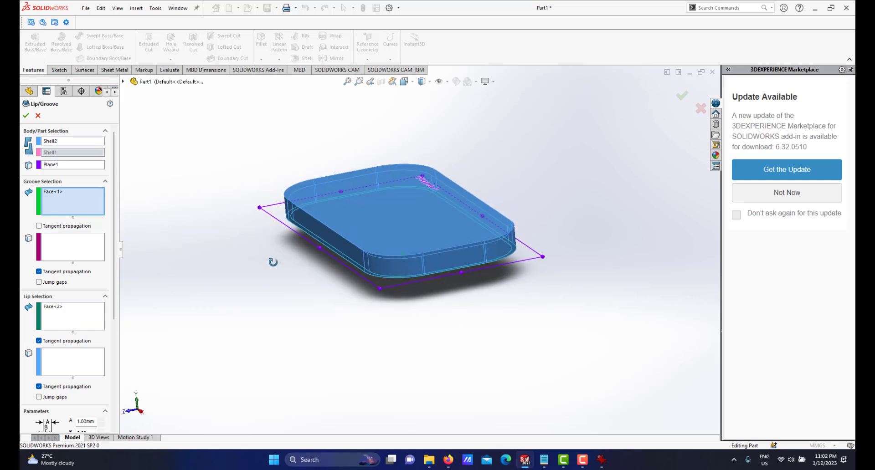
pyautogui.click(83, 243)
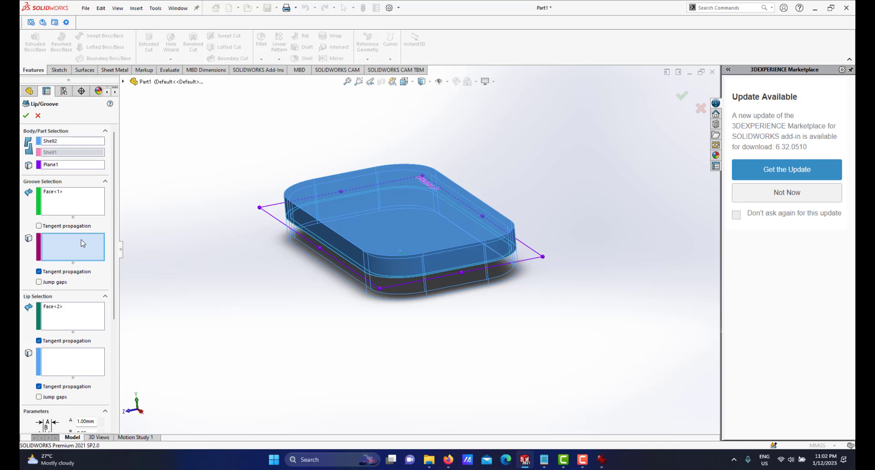
pyautogui.click(78, 205)
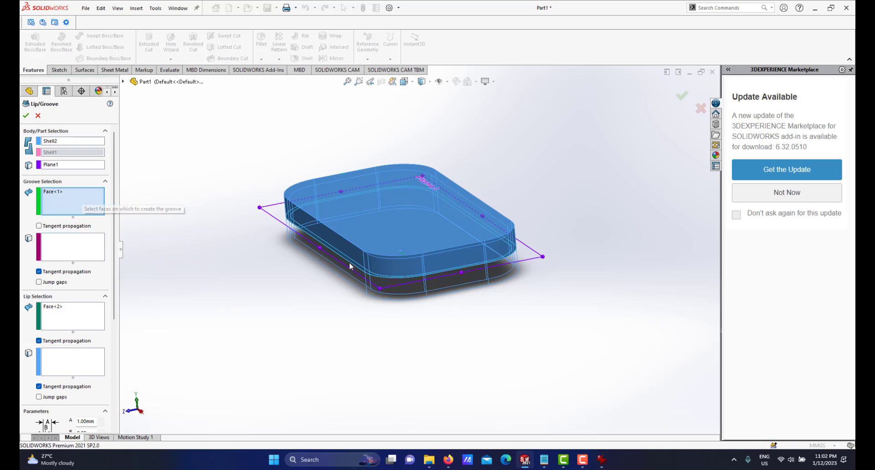
pyautogui.moveTo(349, 266); pyautogui.dragTo(365, 221, button='middle')
pyautogui.scroll(-2, 364, 219)
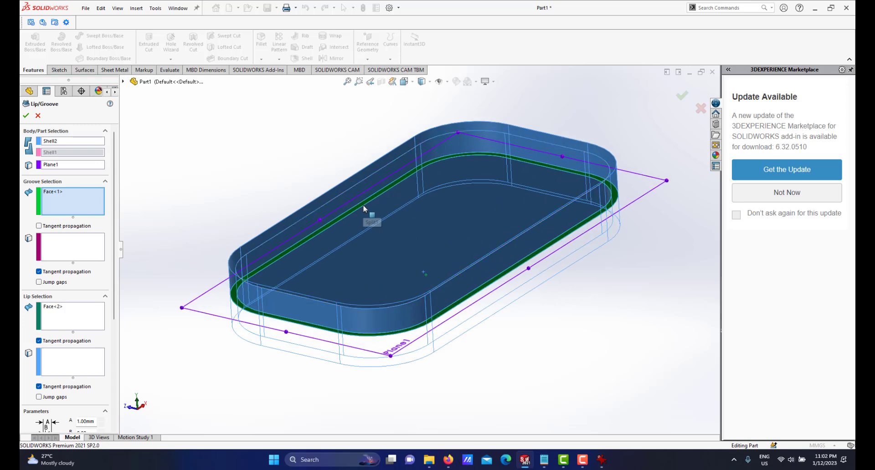
pyautogui.click(86, 251)
pyautogui.scroll(-2, 412, 194)
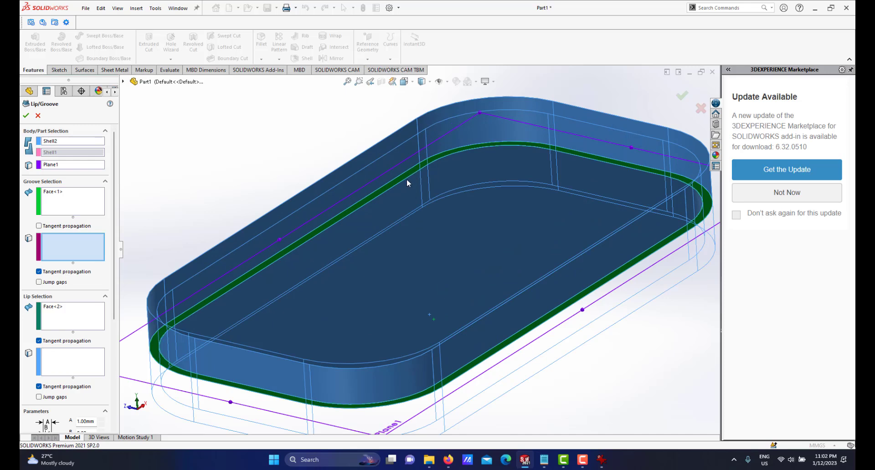
pyautogui.scroll(-3, 406, 179)
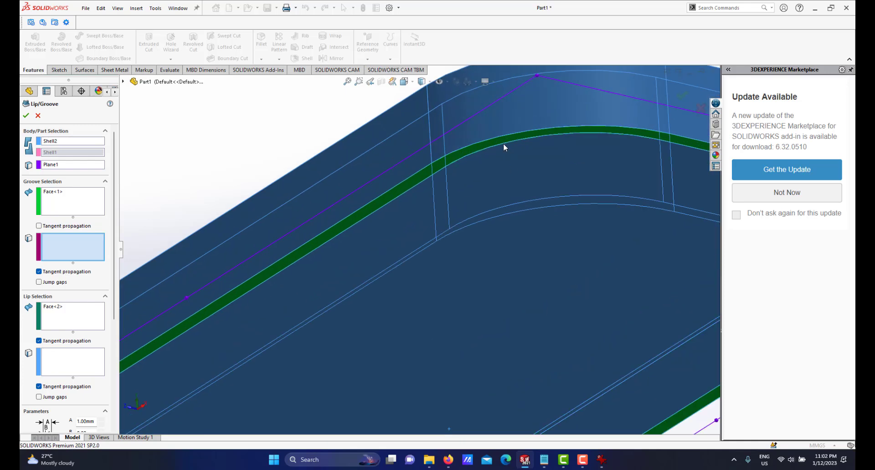
pyautogui.scroll(-2, 494, 150)
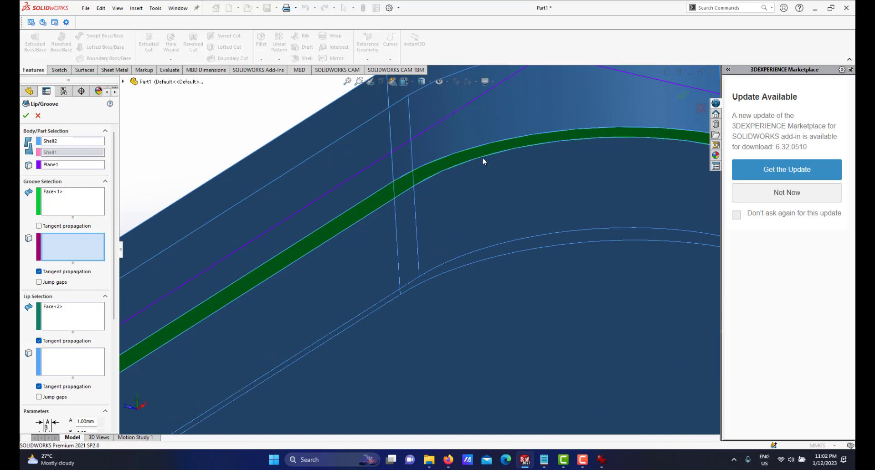
pyautogui.click(479, 158)
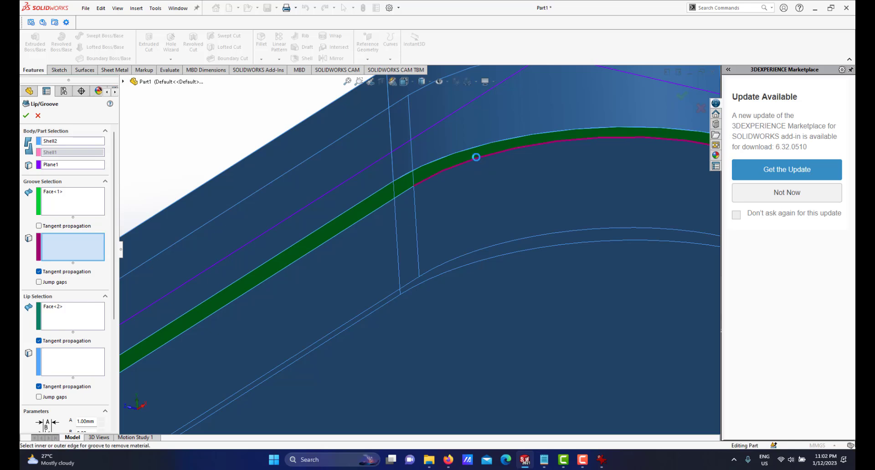
# Step: Select the inner edge of the lower half's rim as the lip edge for adding material
pyautogui.scroll(10, 416, 196)
pyautogui.moveTo(430, 215); pyautogui.dragTo(450, 198, button='middle')
pyautogui.scroll(-2, 443, 266)
pyautogui.scroll(3, 433, 245)
pyautogui.moveTo(433, 245); pyautogui.dragTo(424, 260, button='middle')
pyautogui.scroll(-2, 430, 250)
pyautogui.click(61, 317)
pyautogui.scroll(-1, 492, 345)
pyautogui.moveTo(337, 259); pyautogui.dragTo(331, 313, button='middle')
pyautogui.scroll(-1, 289, 246)
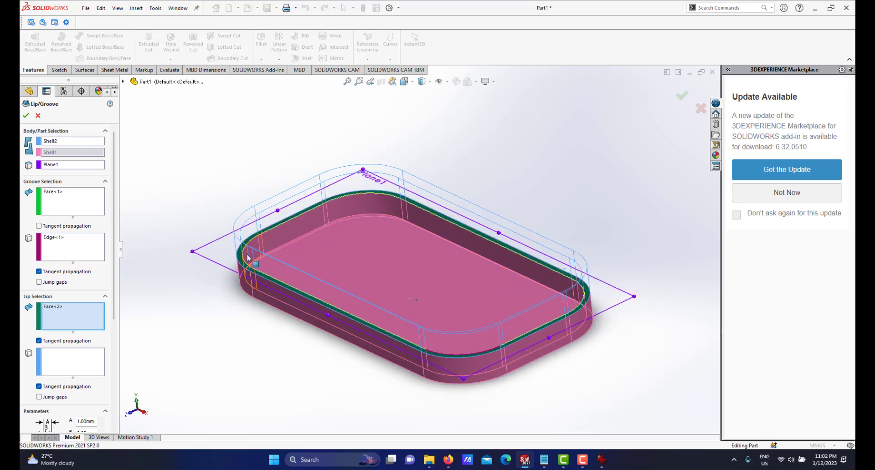
pyautogui.click(55, 360)
pyautogui.scroll(-3, 191, 301)
pyautogui.scroll(-1, 387, 264)
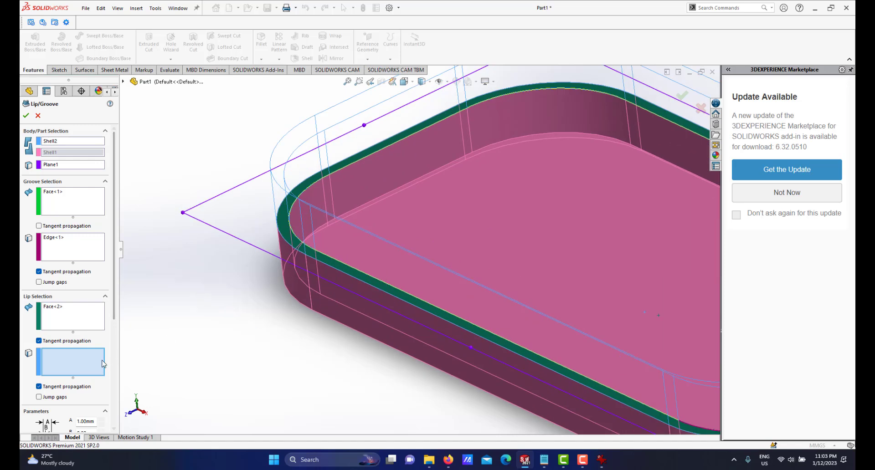
pyautogui.scroll(-1, 384, 285)
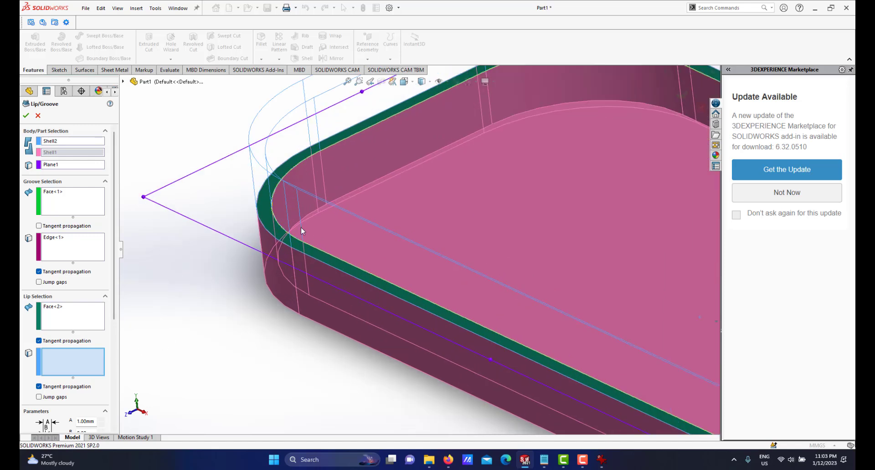
pyautogui.click(276, 197)
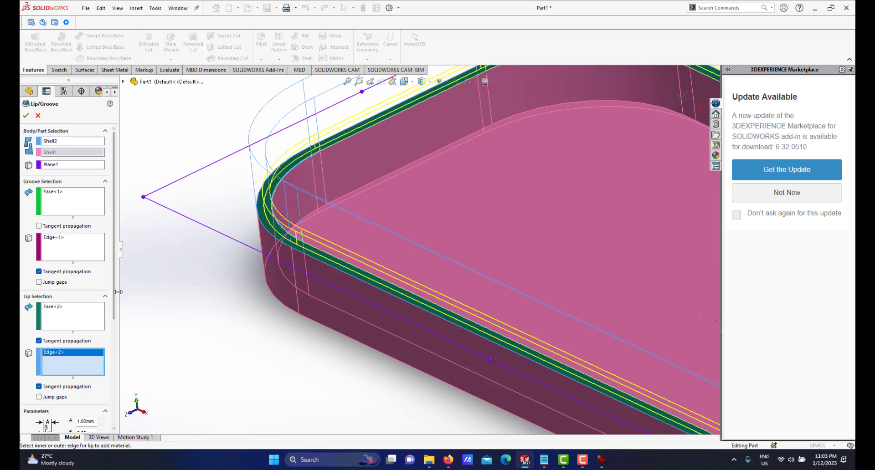
# Step: Review the lip and groove parameters and create the joint between the two halves with the existing values
pyautogui.scroll(-3, 46, 410)
pyautogui.press('f')
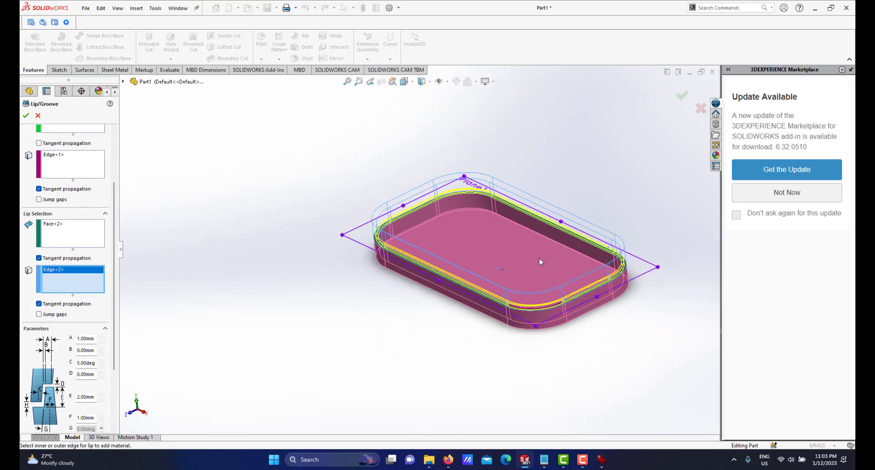
pyautogui.scroll(2, 428, 192)
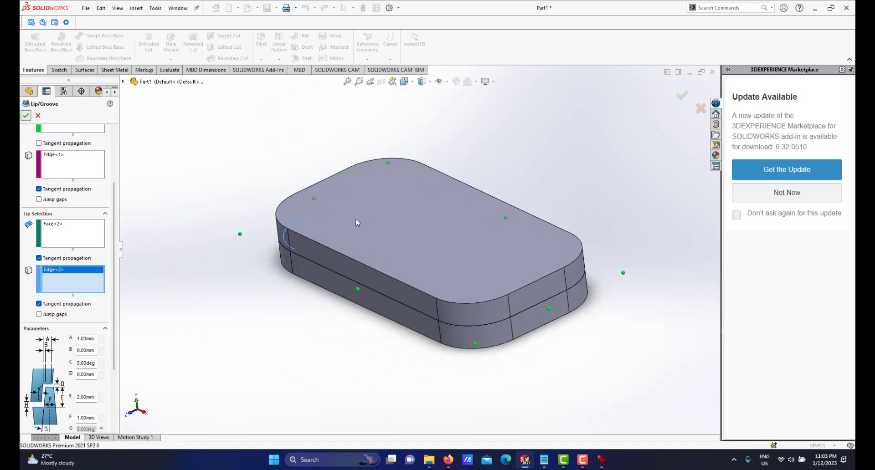
pyautogui.click(271, 290)
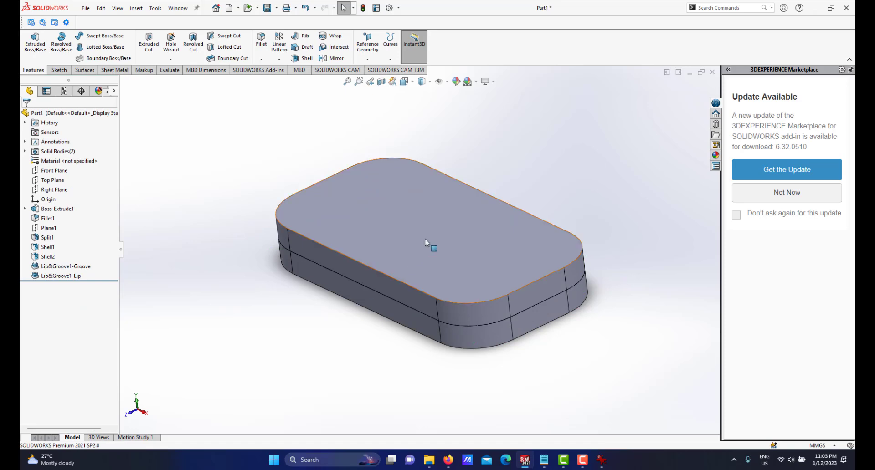
# Step: Section the casing at the Front Plane and examine the interlocking lip and groove profile in the end wall
pyautogui.click(382, 82)
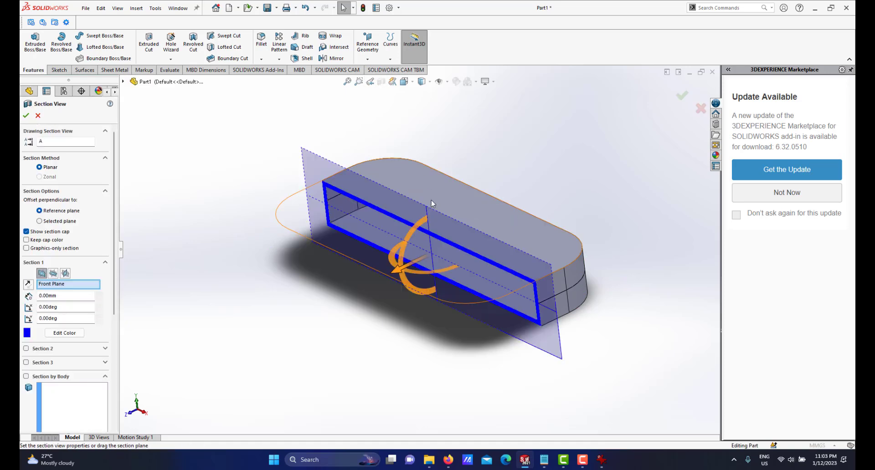
pyautogui.click(26, 116)
pyautogui.scroll(-8, 496, 286)
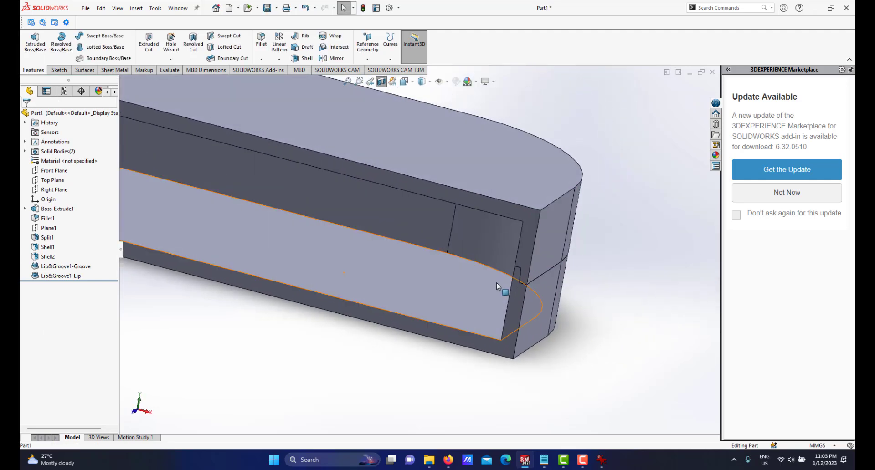
pyautogui.moveTo(496, 286); pyautogui.dragTo(475, 246, button='middle')
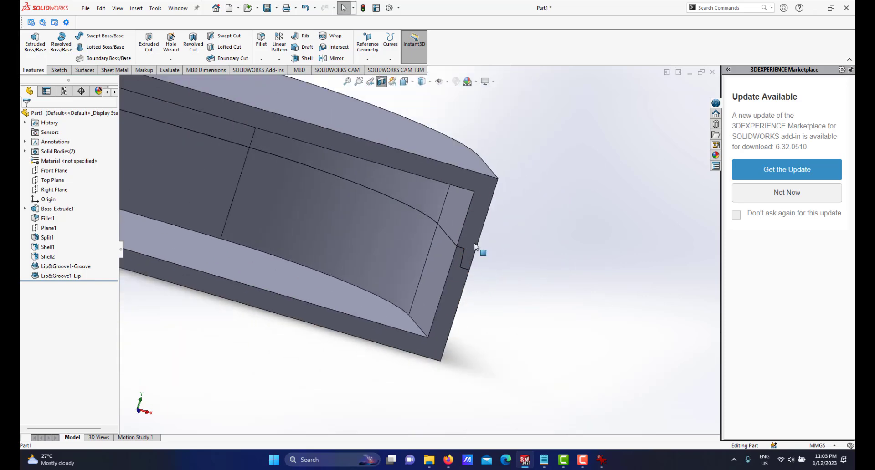
pyautogui.scroll(-2, 475, 246)
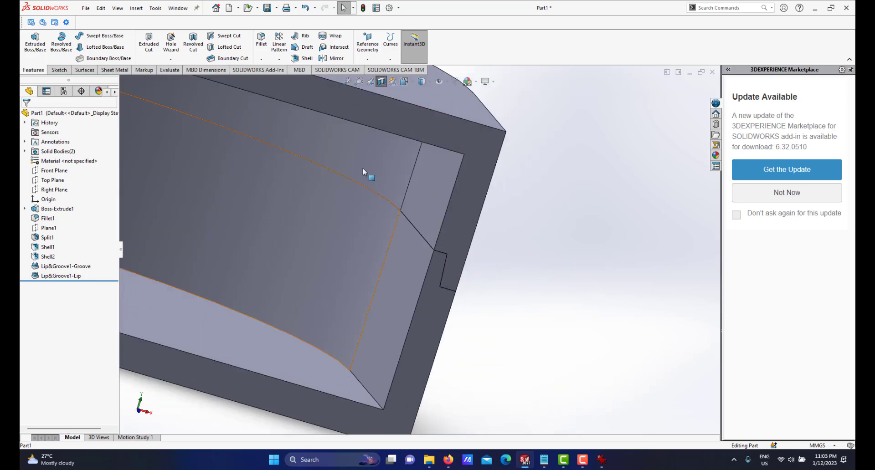
pyautogui.scroll(-4, 419, 255)
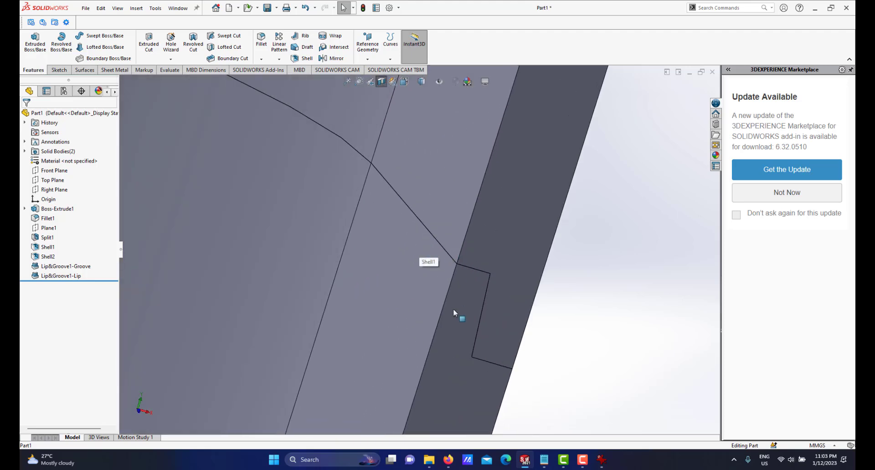
pyautogui.moveTo(459, 268); pyautogui.dragTo(431, 262, button='middle')
pyautogui.scroll(6, 452, 286)
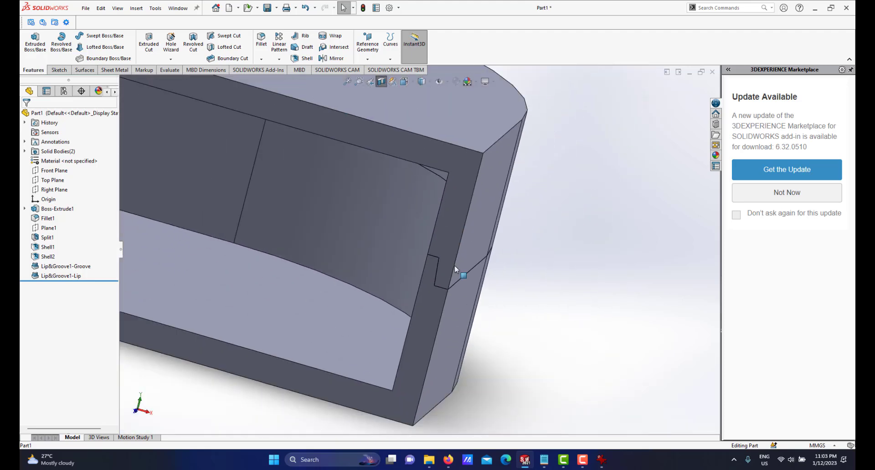
pyautogui.scroll(4, 419, 248)
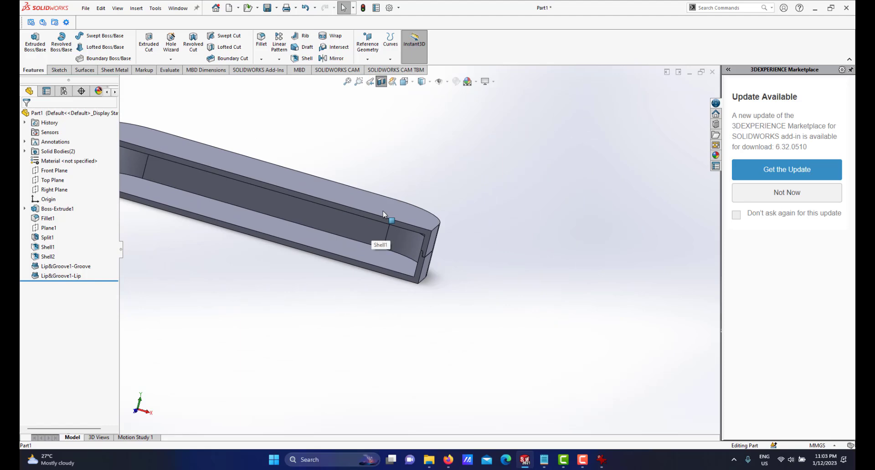
# Step: Close the rounded block part without saving it and return to the main casing part2 for vid recording file
pyautogui.click(711, 72)
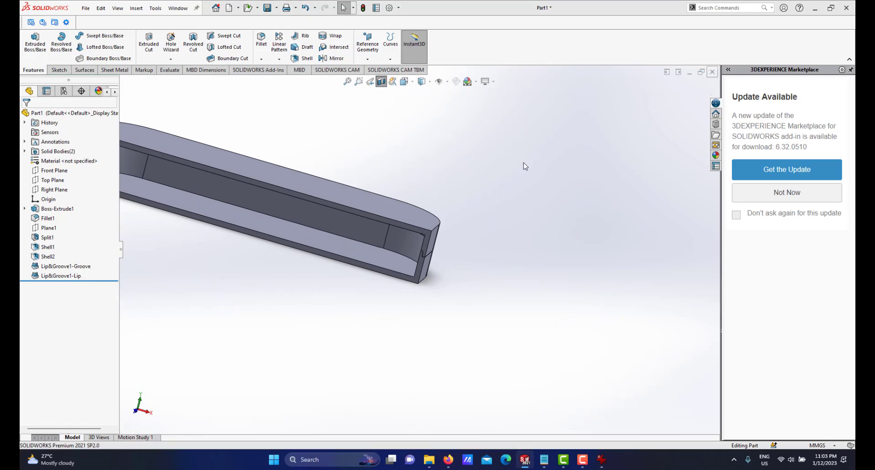
pyautogui.click(408, 236)
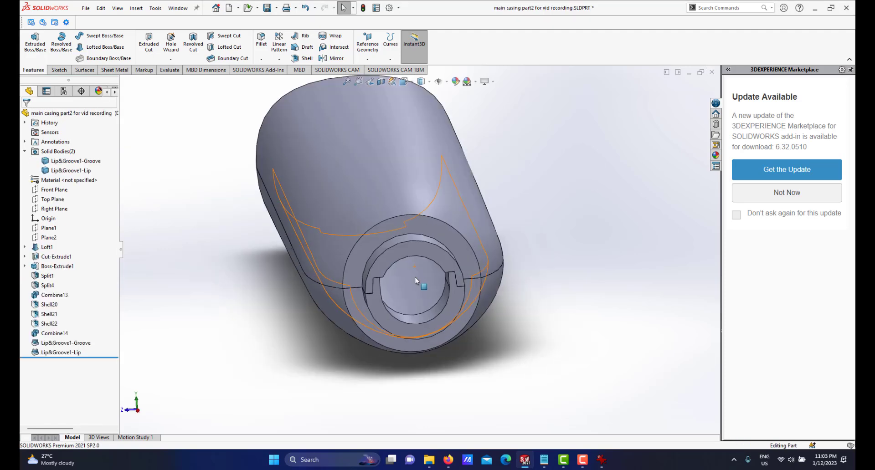
# Step: Examine the lip and groove joint around the main casing's open circular end from both sides
pyautogui.scroll(-3, 432, 287)
pyautogui.moveTo(433, 287)
pyautogui.mouseDown(button='middle')
pyautogui.moveTo(428, 276)
pyautogui.moveTo(442, 275)
pyautogui.mouseUp(button='middle')
pyautogui.scroll(3, 417, 227)
pyautogui.moveTo(409, 230); pyautogui.dragTo(413, 255, button='middle')
pyautogui.scroll(-2, 404, 267)
pyautogui.scroll(-2, 417, 254)
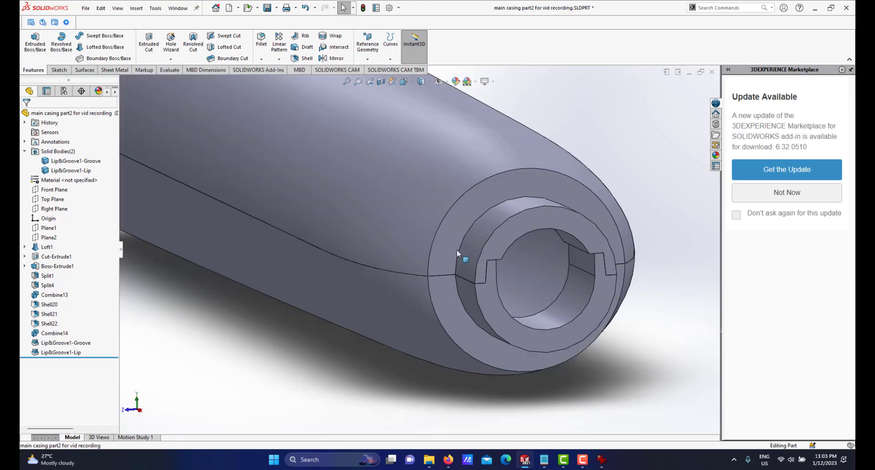
pyautogui.scroll(2, 546, 266)
pyautogui.scroll(-3, 534, 267)
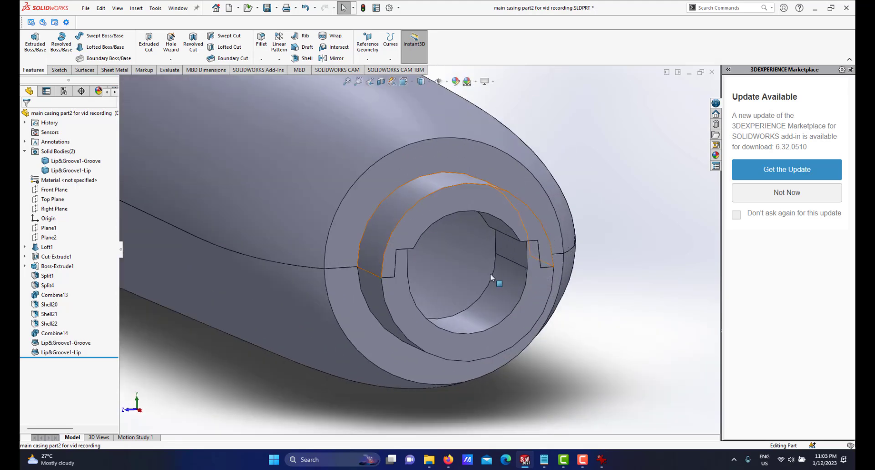
pyautogui.scroll(2, 425, 261)
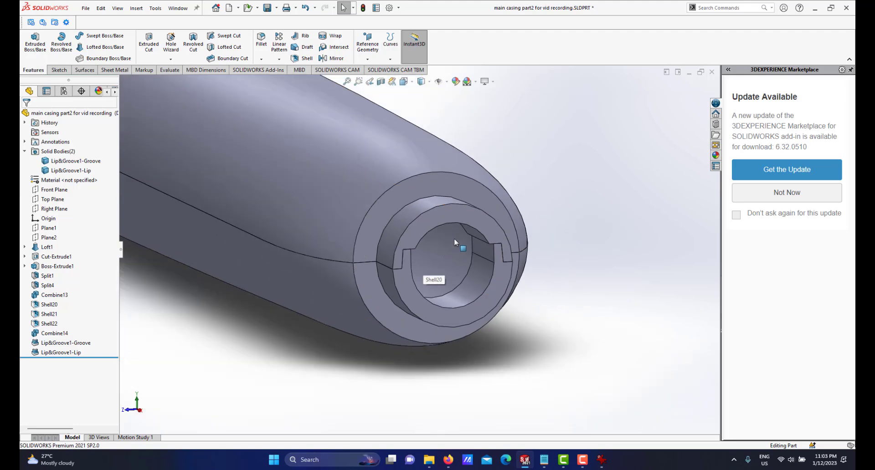
pyautogui.scroll(-4, 455, 240)
pyautogui.scroll(3, 506, 263)
pyautogui.moveTo(528, 248); pyautogui.dragTo(477, 240, button='middle')
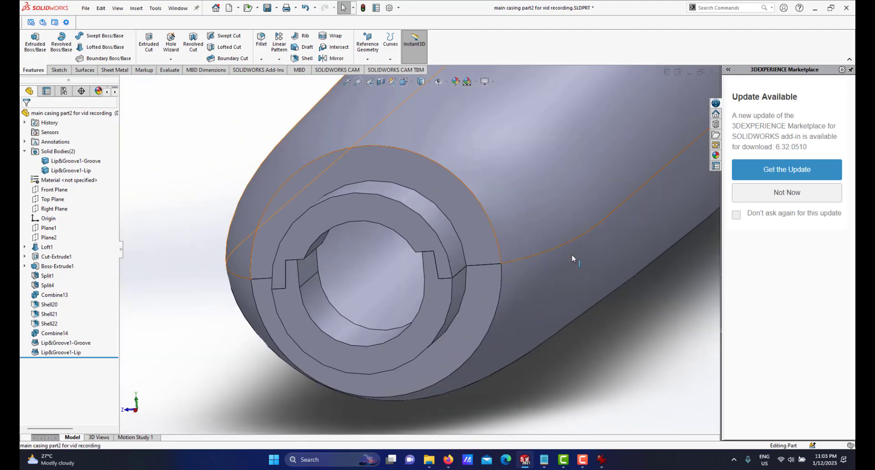
pyautogui.scroll(3, 578, 234)
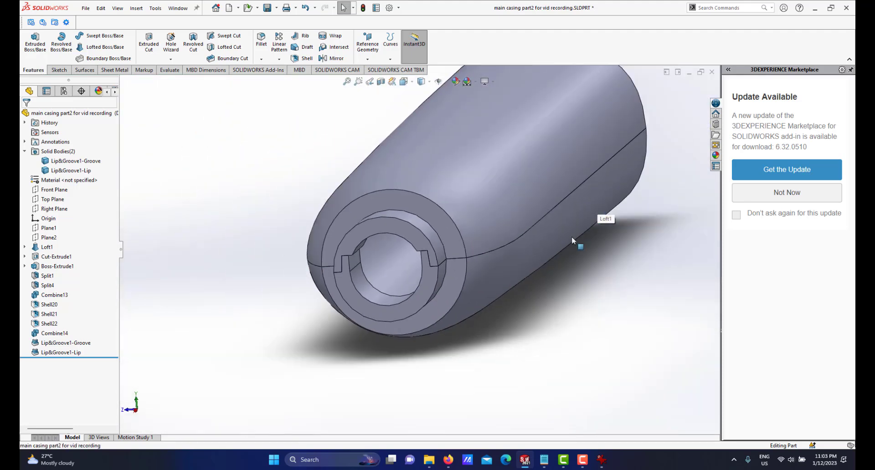
# Step: Inspect the lip and groove joint where the main casing's long parting line meets the circular end opening
pyautogui.scroll(2, 482, 220)
pyautogui.moveTo(480, 220)
pyautogui.mouseDown(button='middle')
pyautogui.moveTo(533, 216)
pyautogui.moveTo(474, 215)
pyautogui.mouseUp(button='middle')
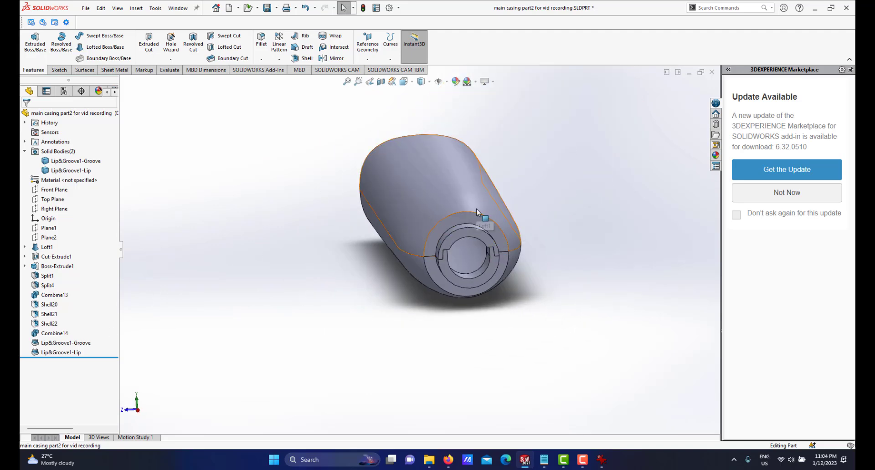
pyautogui.scroll(-1, 476, 210)
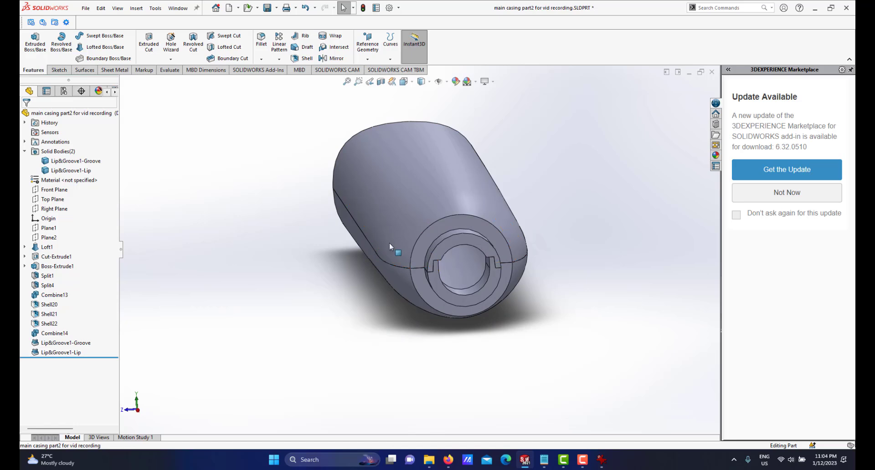
pyautogui.scroll(-2, 456, 220)
pyautogui.moveTo(401, 242); pyautogui.dragTo(401, 274, button='middle')
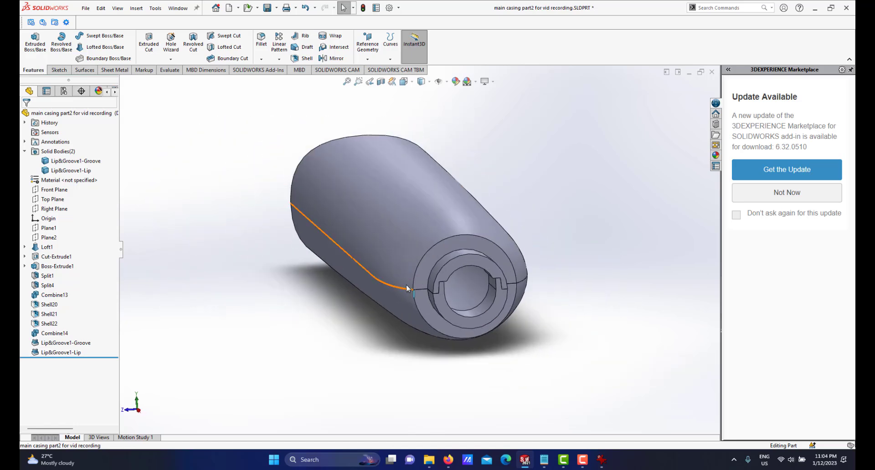
pyautogui.scroll(-1, 413, 279)
pyautogui.scroll(-2, 501, 274)
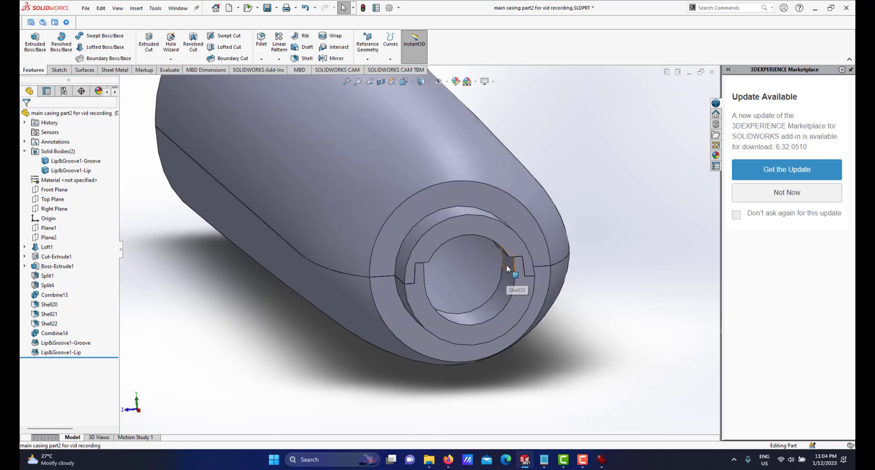
pyautogui.scroll(4, 419, 197)
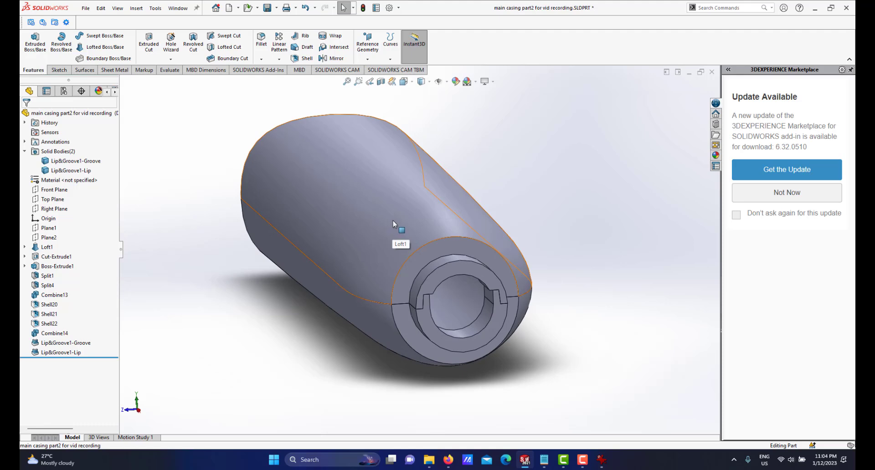
pyautogui.scroll(2, 408, 268)
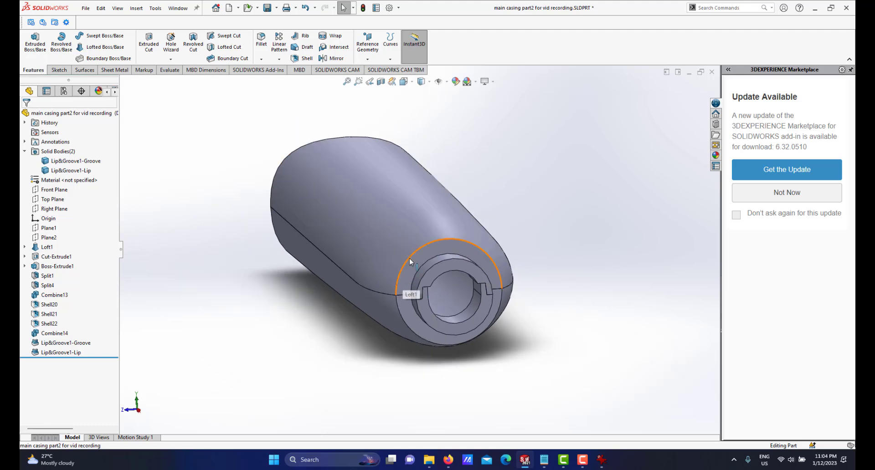
pyautogui.scroll(-2, 409, 259)
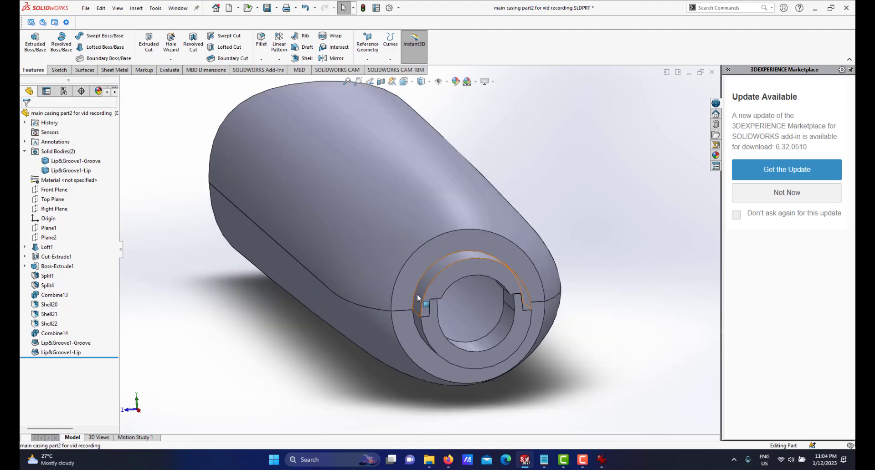
pyautogui.scroll(2, 430, 266)
pyautogui.scroll(-1, 433, 269)
pyautogui.moveTo(432, 271)
pyautogui.mouseDown(button='middle')
pyautogui.moveTo(424, 276)
pyautogui.moveTo(433, 276)
pyautogui.moveTo(429, 285)
pyautogui.mouseUp(button='middle')
pyautogui.scroll(2, 439, 263)
pyautogui.scroll(-2, 427, 242)
pyautogui.moveTo(429, 248); pyautogui.dragTo(428, 250, button='middle')
# Step: Delete both the groove and lip features of Lip&Groove1 from the main casing
pyautogui.click(78, 343)
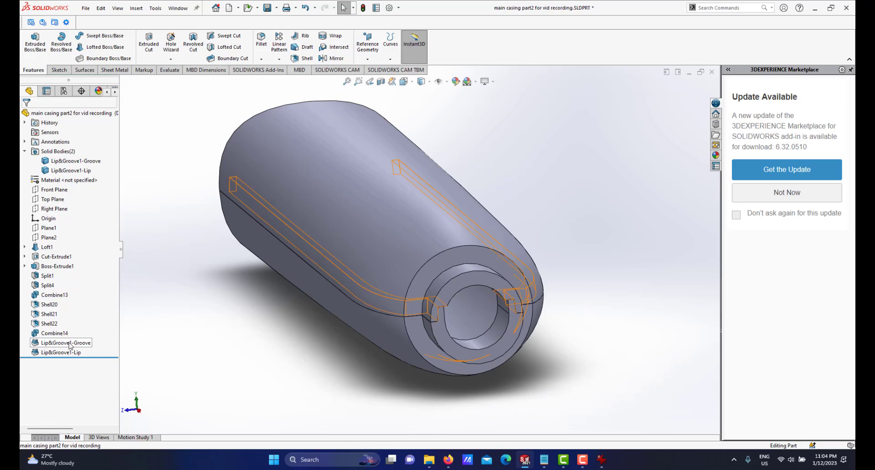
pyautogui.keyDown('ctrl'); pyautogui.click(60, 352); pyautogui.keyUp('ctrl')
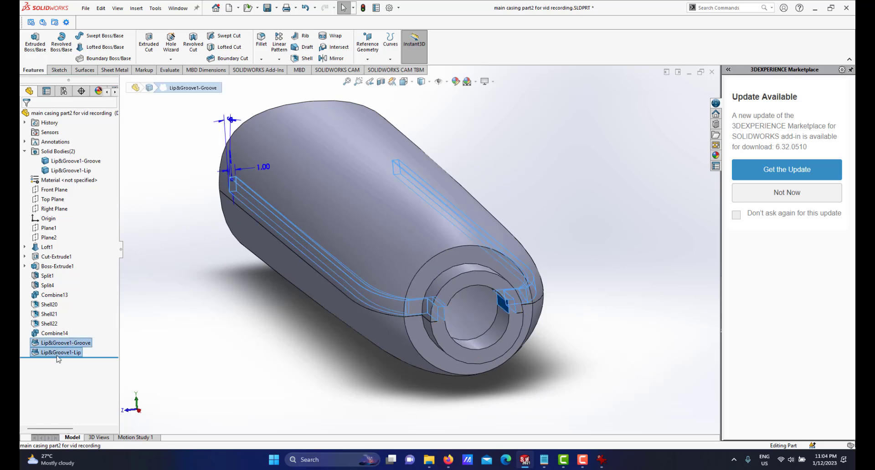
pyautogui.rightClick(58, 352)
pyautogui.click(78, 335)
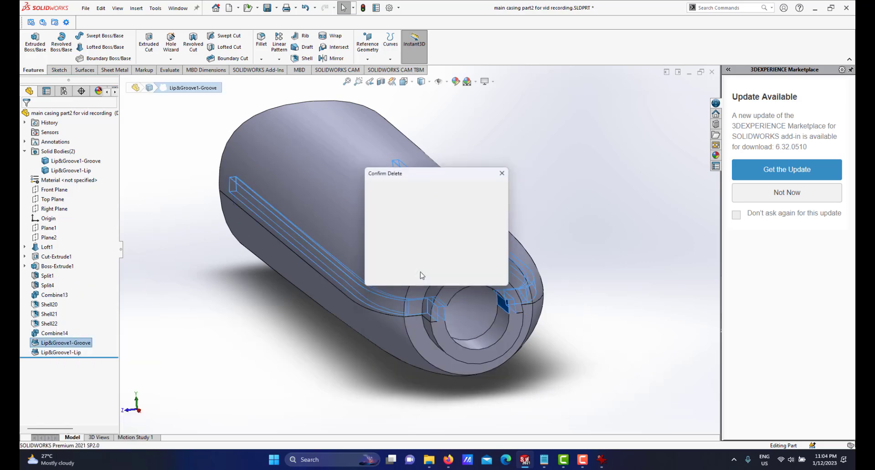
pyautogui.click(492, 188)
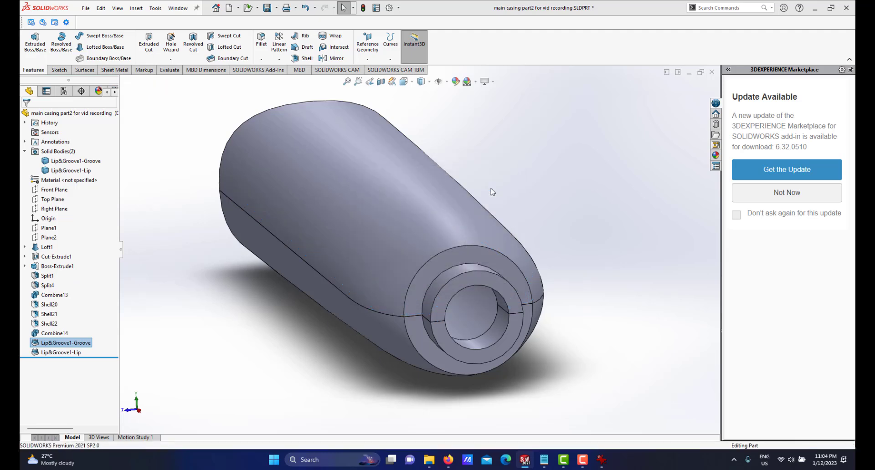
pyautogui.scroll(2, 453, 274)
pyautogui.scroll(-1, 455, 273)
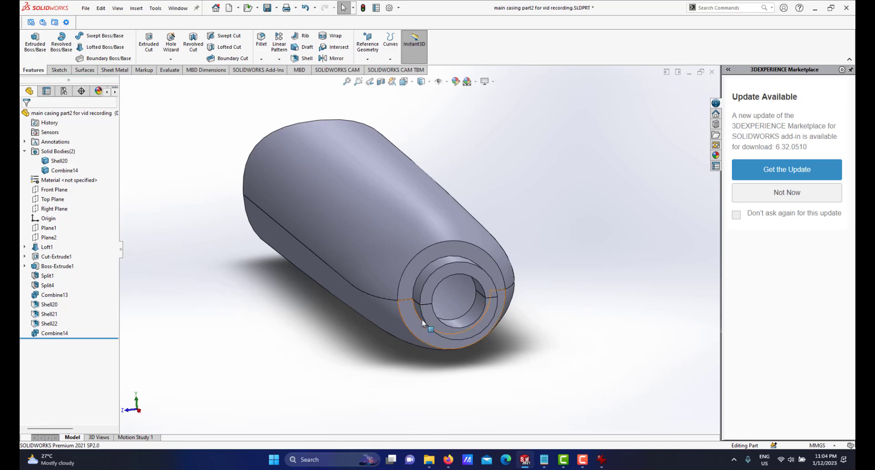
pyautogui.scroll(1, 403, 310)
pyautogui.scroll(-3, 403, 310)
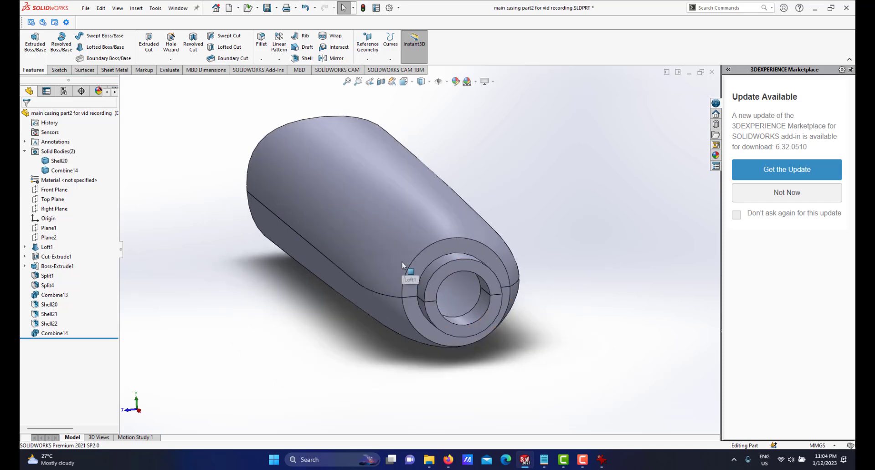
pyautogui.moveTo(314, 278); pyautogui.dragTo(487, 252, button='middle')
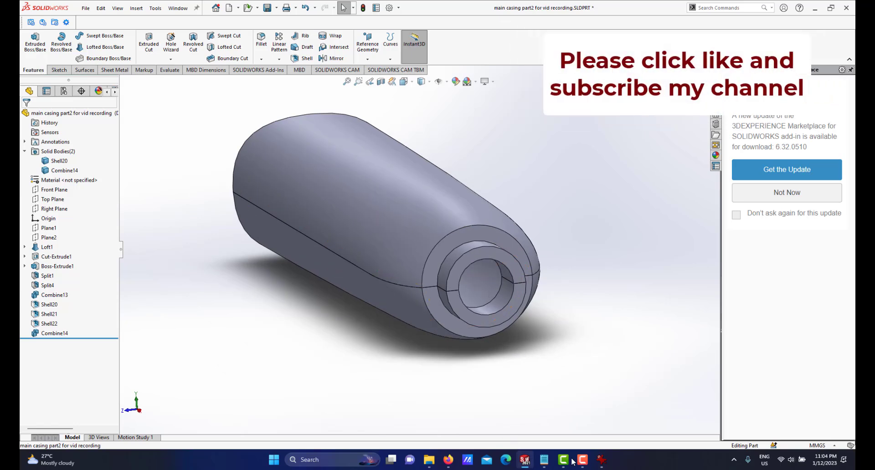
# Step: Switch to the casing photo in IrfanView and mark the stepped edge at the motor-side half's end with two red freehand lines
pyautogui.moveTo(599, 462)
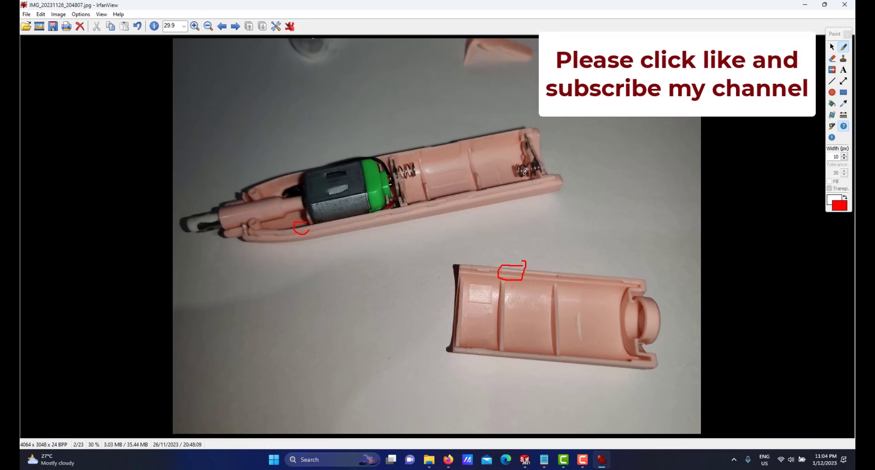
pyautogui.moveTo(540, 174)
pyautogui.mouseDown()
pyautogui.moveTo(574, 173)
pyautogui.moveTo(560, 184)
pyautogui.moveTo(568, 182)
pyautogui.moveTo(591, 158)
pyautogui.moveTo(592, 175)
pyautogui.mouseUp()
pyautogui.moveTo(542, 177); pyautogui.dragTo(584, 172)
pyautogui.moveTo(537, 186); pyautogui.dragTo(568, 182)
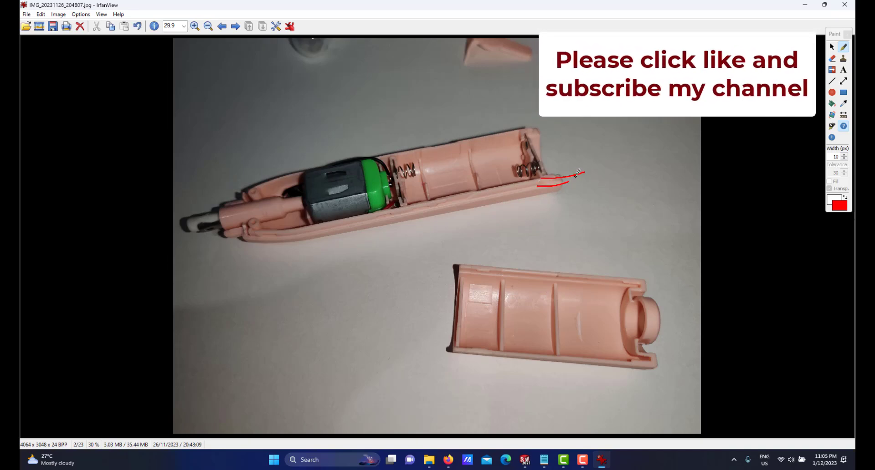
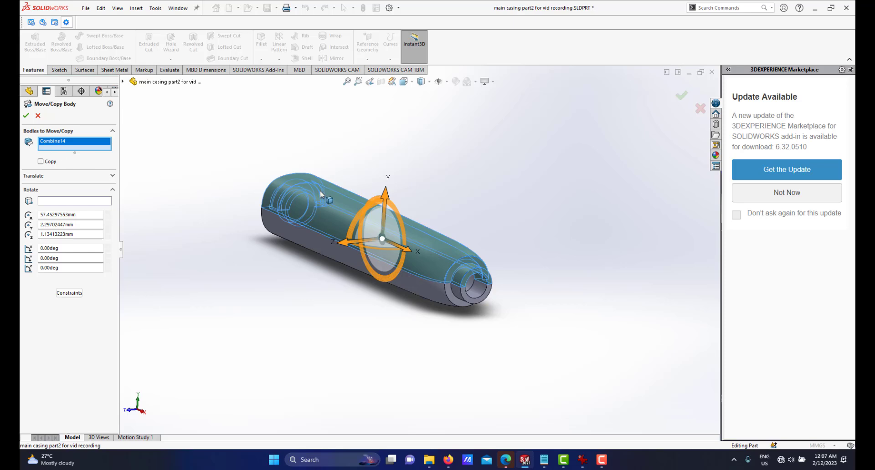
# Step: Create one in-place copy of the Combine14 body without any translation or rotation
pyautogui.click(41, 161)
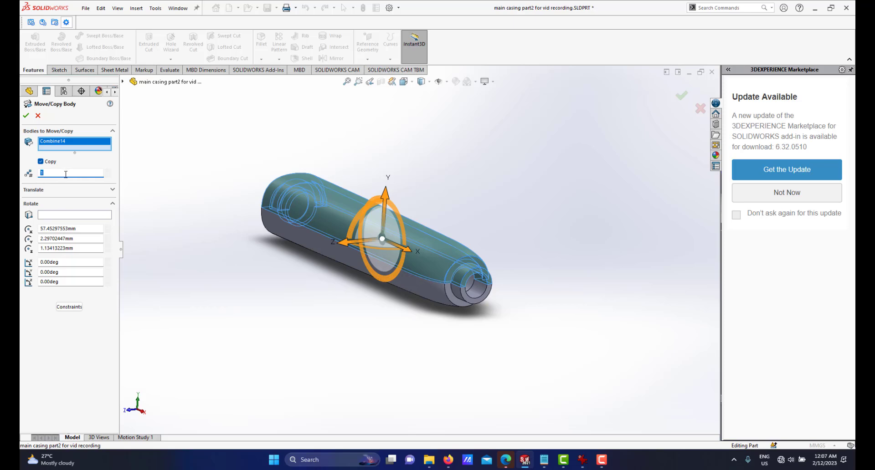
pyautogui.click(26, 116)
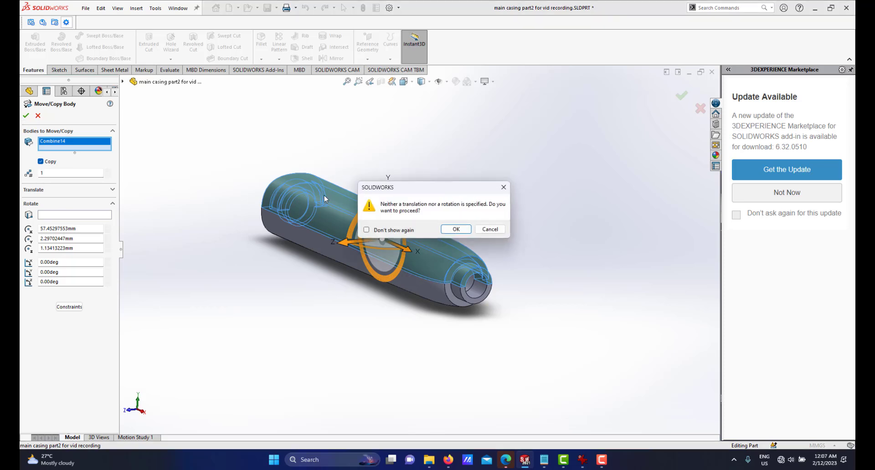
pyautogui.click(456, 229)
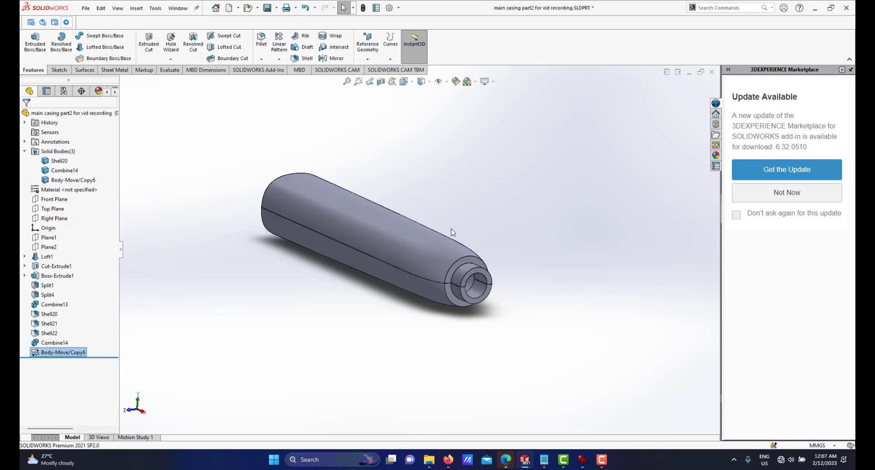
# Step: Compare the original upper casing half and its copy by highlighting each solid body on the model
pyautogui.click(64, 176)
pyautogui.click(64, 181)
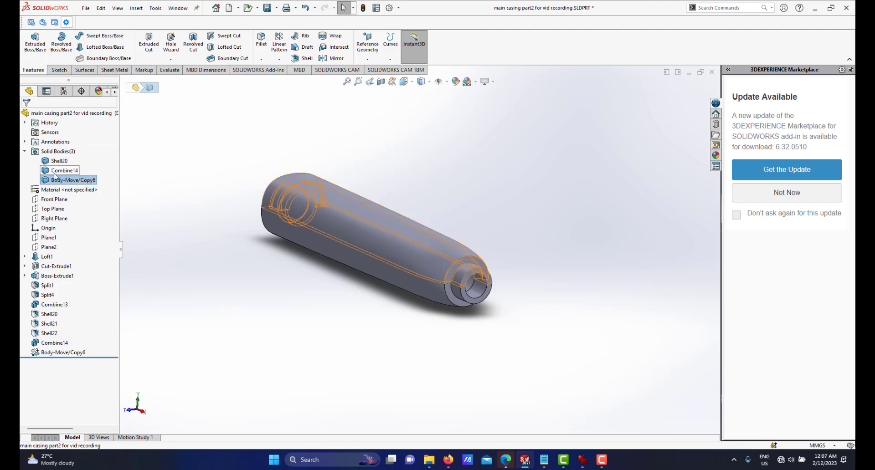
pyautogui.click(55, 171)
pyautogui.click(55, 181)
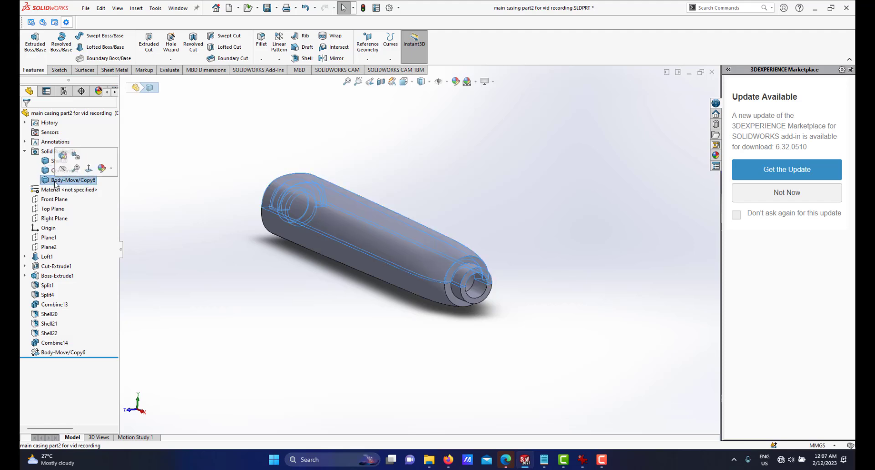
pyautogui.click(469, 175)
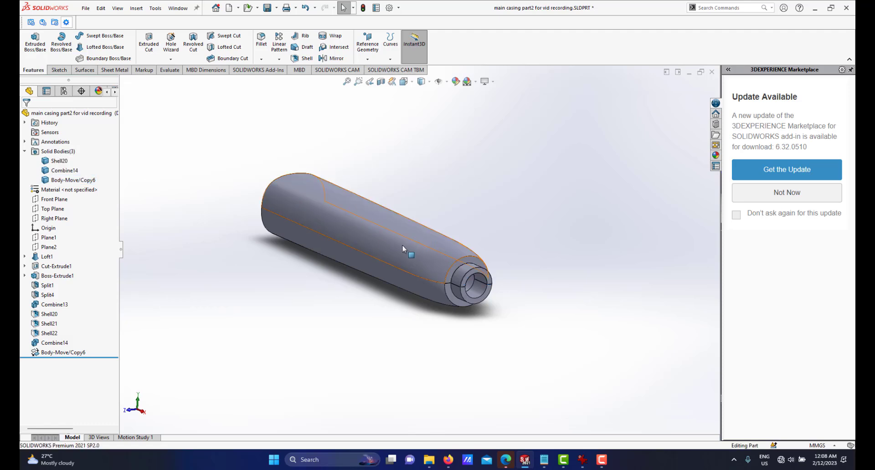
pyautogui.scroll(2, 403, 248)
pyautogui.scroll(-3, 403, 249)
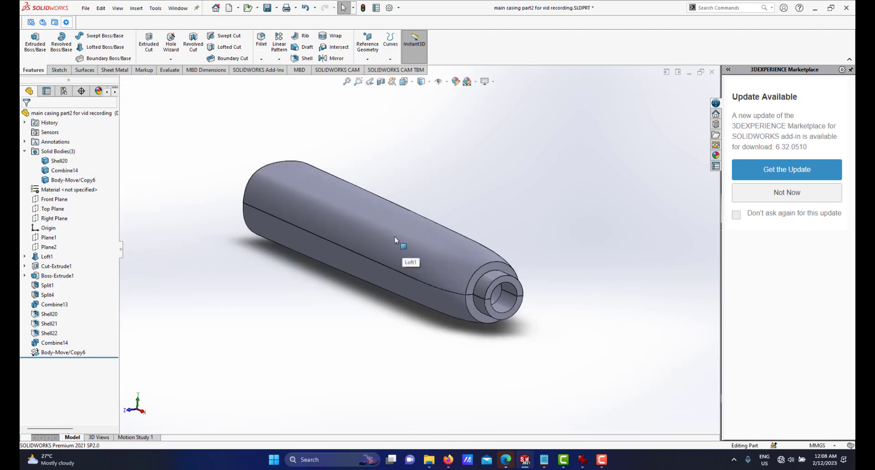
# Step: Isolate the copied upper casing half and view it from a low side angle
pyautogui.click(81, 180)
pyautogui.rightClick(81, 180)
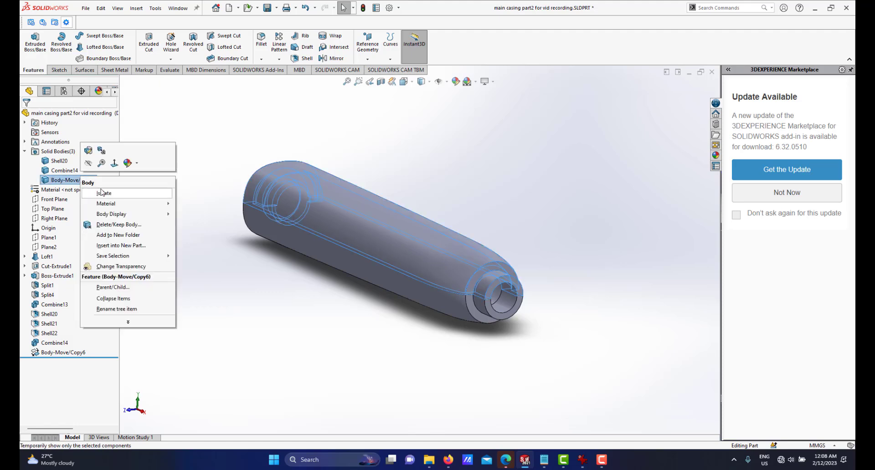
pyautogui.press('Escape')
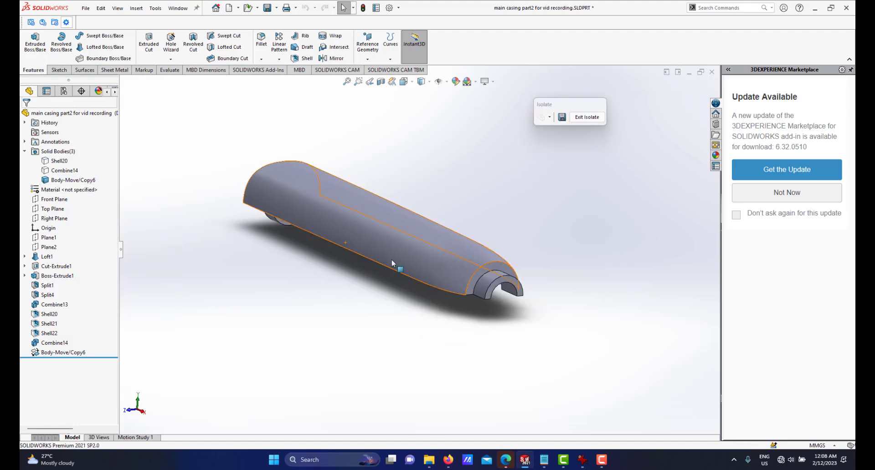
pyautogui.moveTo(428, 263); pyautogui.dragTo(420, 236, button='middle')
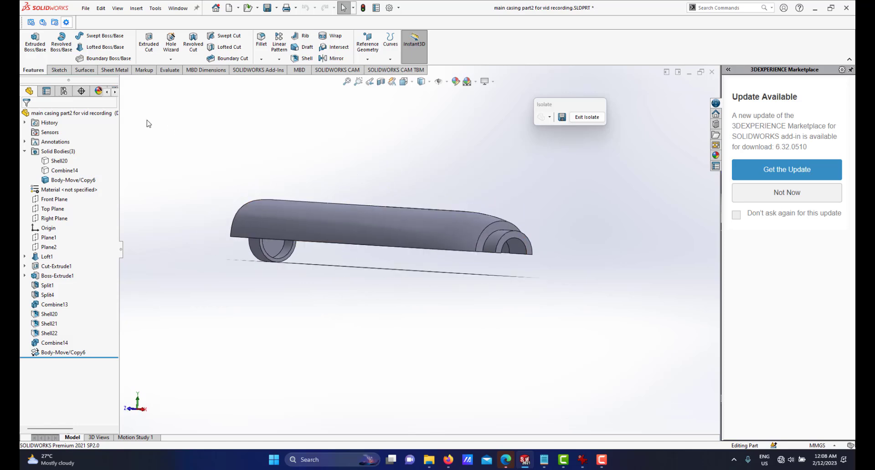
# Step: Start a reference plane parallel to the Top Plane with a 5 mm offset
pyautogui.click(56, 209)
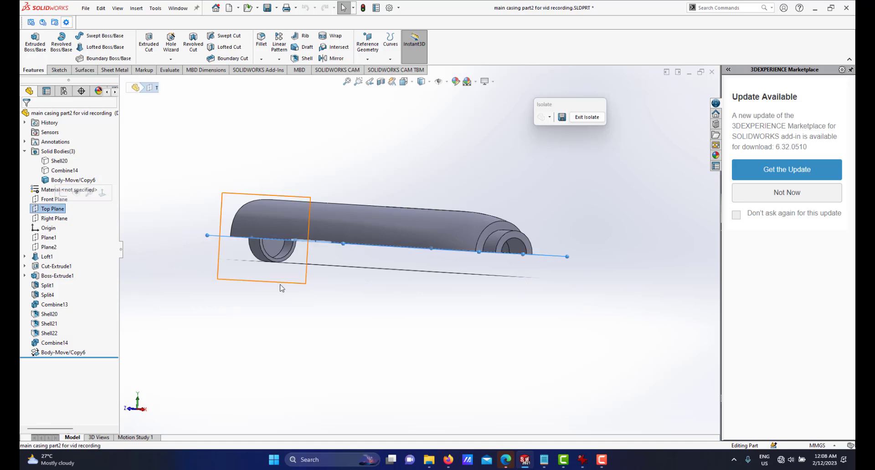
pyautogui.moveTo(371, 254); pyautogui.dragTo(420, 259, button='middle')
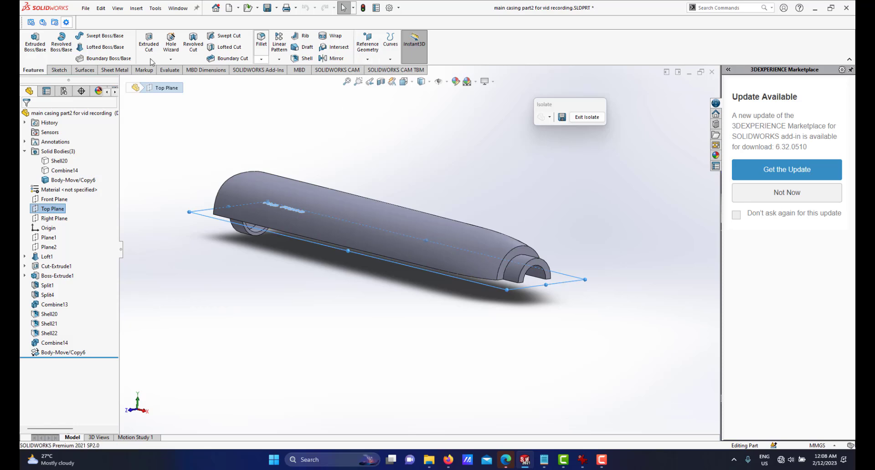
pyautogui.click(367, 59)
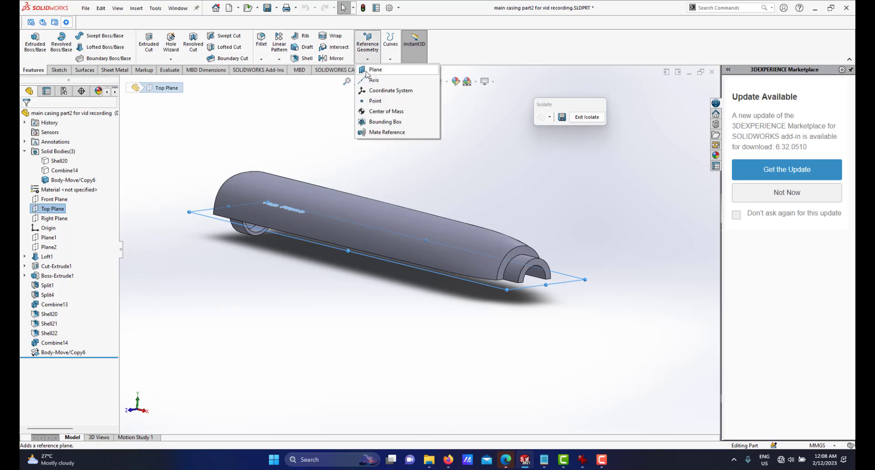
pyautogui.click(375, 70)
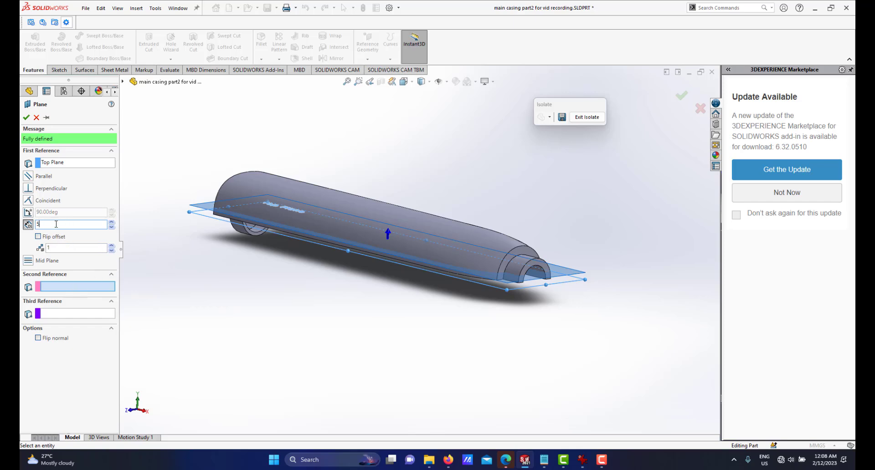
pyautogui.write('5')
pyautogui.press('Return')
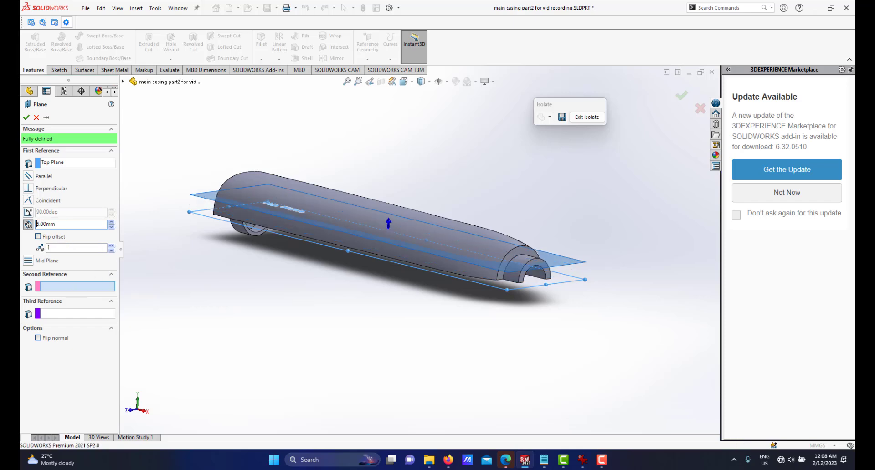
# Step: Preview the flipped offset direction, restore it, and create the plane 2 mm above the Top Plane
pyautogui.click(39, 237)
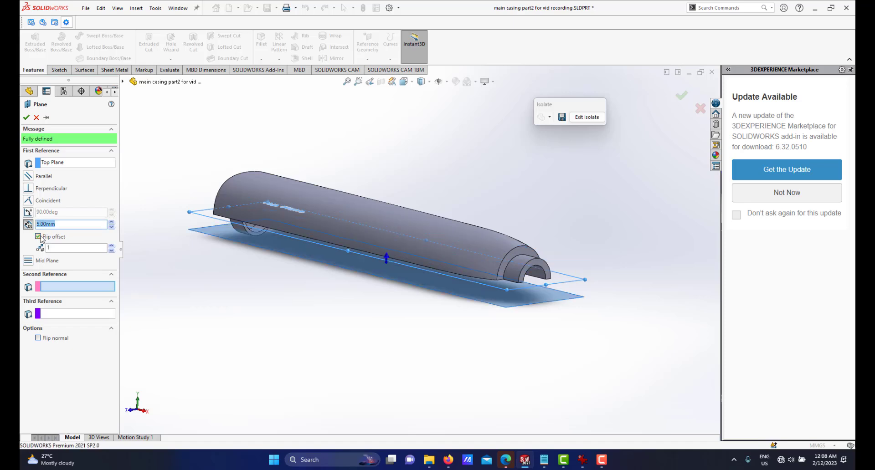
pyautogui.click(40, 238)
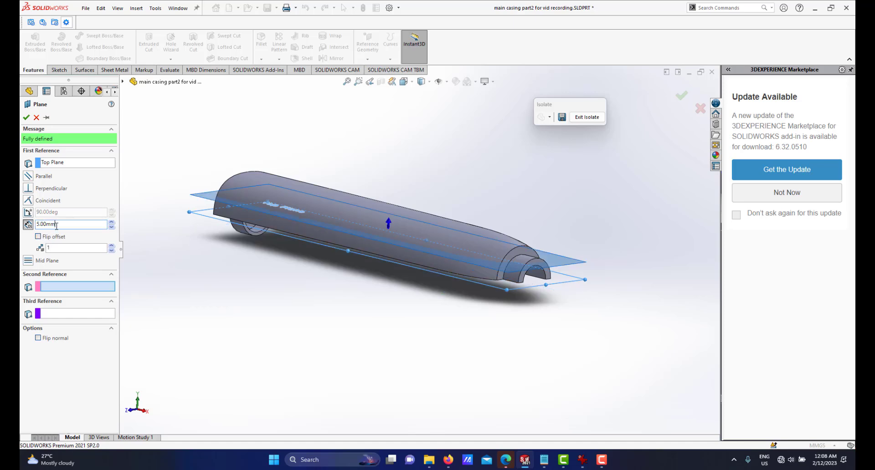
pyautogui.write('2')
pyautogui.press('Return')
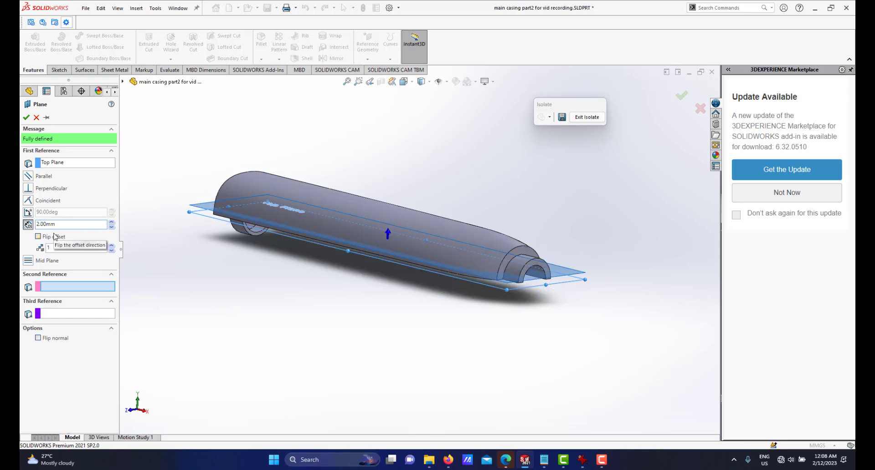
pyautogui.scroll(2, 418, 265)
pyautogui.scroll(-2, 418, 265)
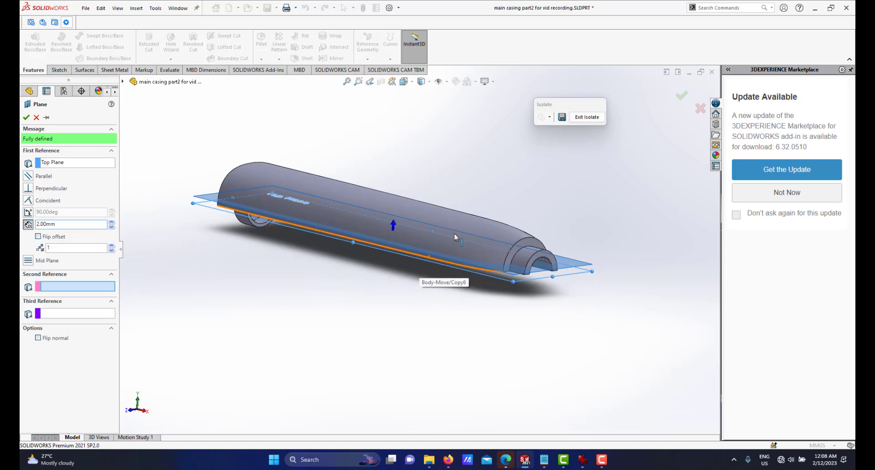
pyautogui.scroll(-2, 400, 206)
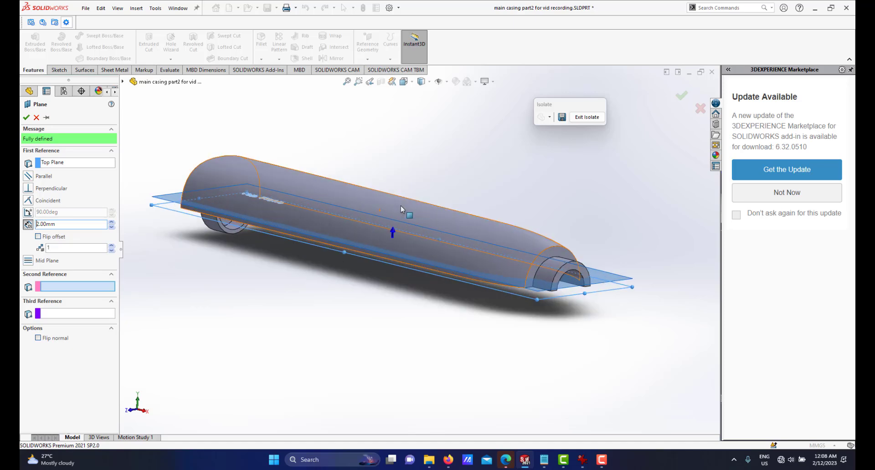
pyautogui.click(27, 118)
pyautogui.moveTo(389, 262); pyautogui.dragTo(437, 235, button='middle')
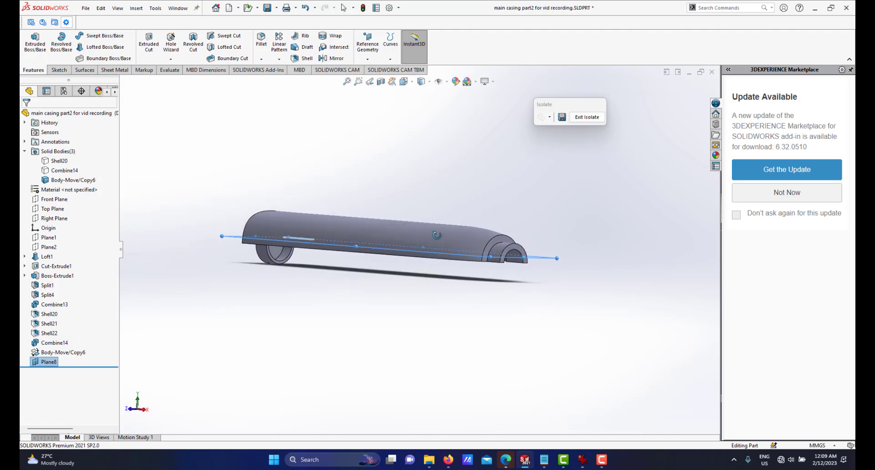
pyautogui.moveTo(427, 198); pyautogui.dragTo(424, 219, button='middle')
pyautogui.click(420, 189)
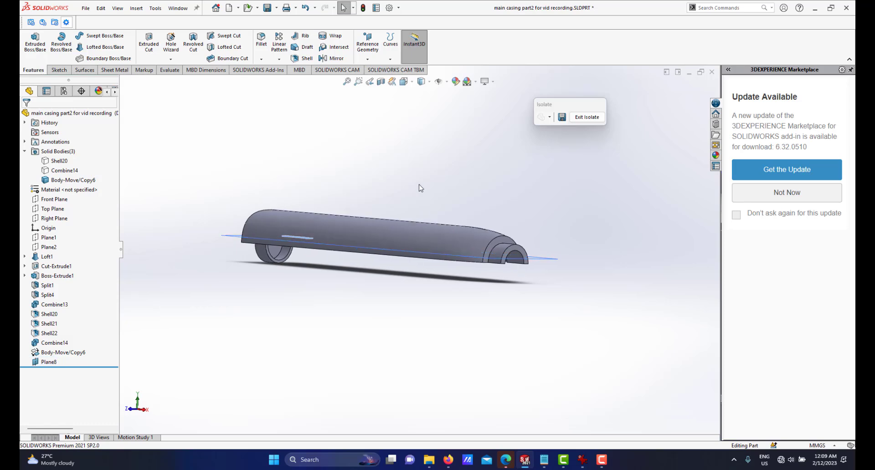
# Step: Start a Split feature using the new offset plane and the Top Plane as trim tools
pyautogui.click(138, 10)
pyautogui.moveTo(154, 44)
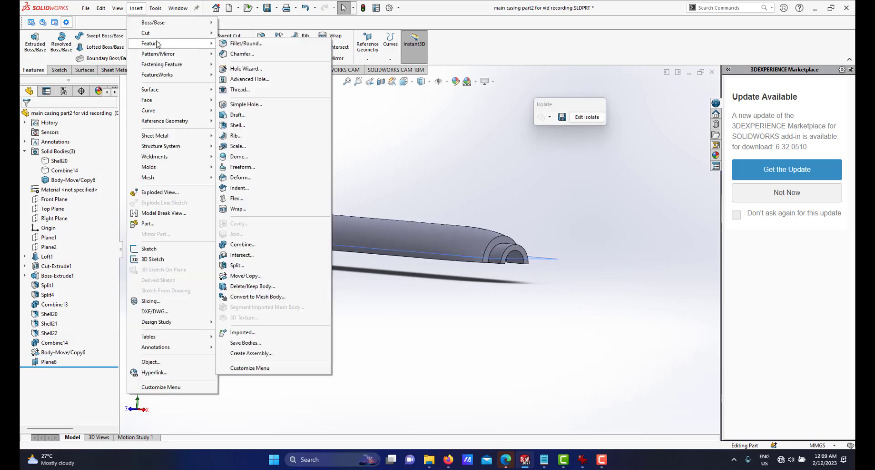
pyautogui.click(237, 265)
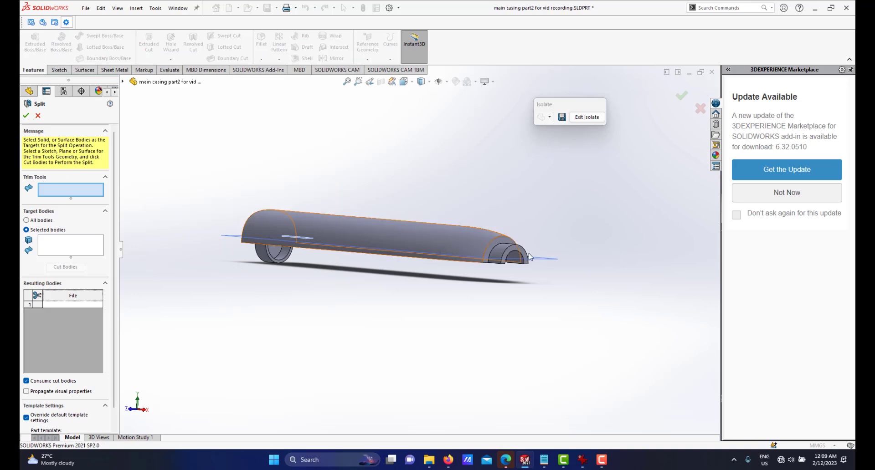
pyautogui.click(544, 259)
pyautogui.scroll(-5, 435, 277)
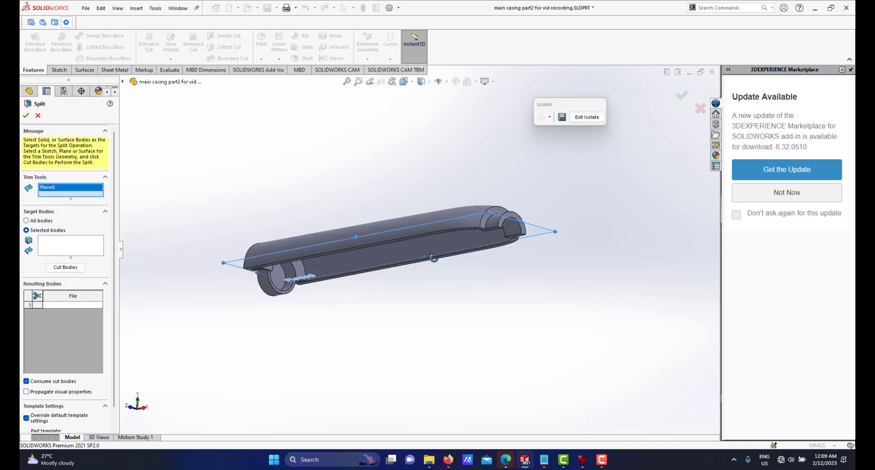
pyautogui.scroll(3, 424, 234)
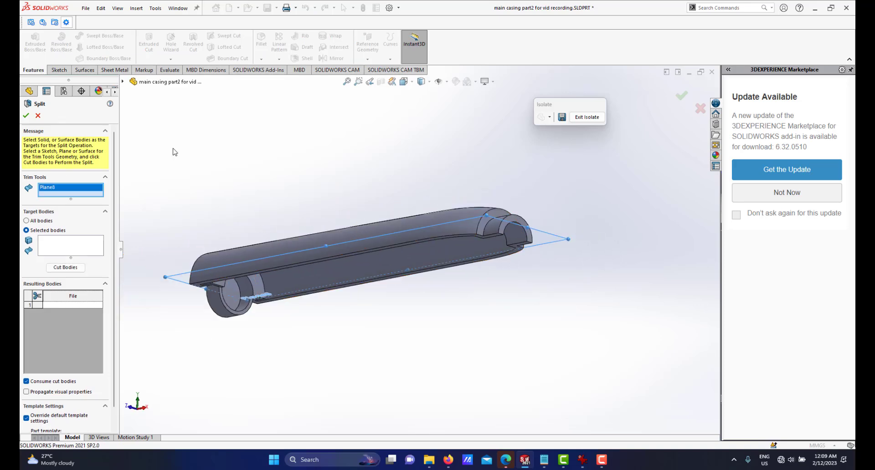
pyautogui.click(122, 81)
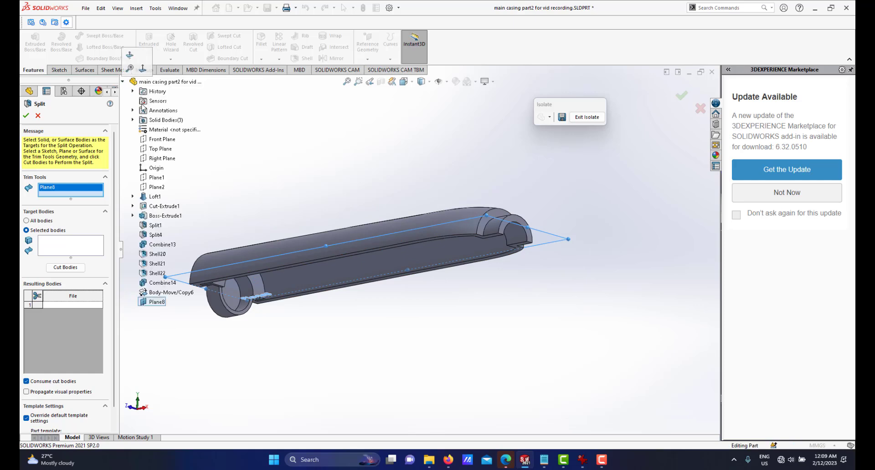
pyautogui.click(160, 149)
pyautogui.moveTo(411, 192); pyautogui.dragTo(377, 224, button='middle')
pyautogui.scroll(-3, 394, 236)
pyautogui.scroll(1, 382, 233)
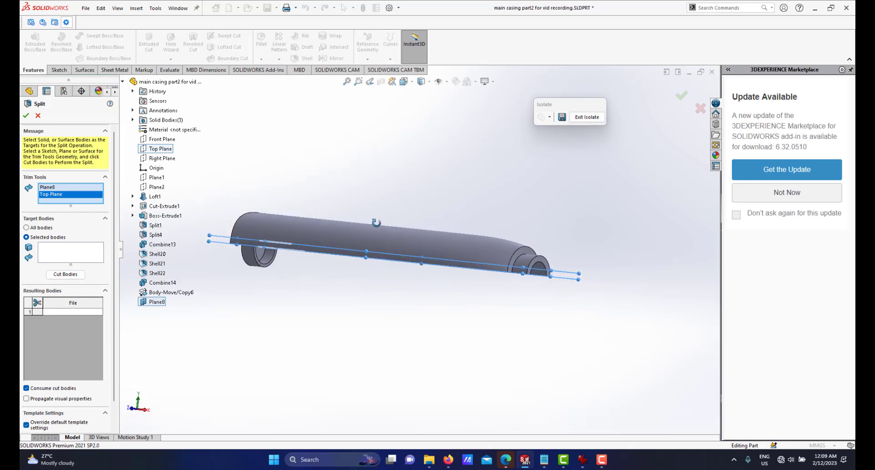
# Step: Cut the copied casing half and consume resulting bodies 2 and 3, keeping only the thin rim strip between the planes
pyautogui.click(66, 274)
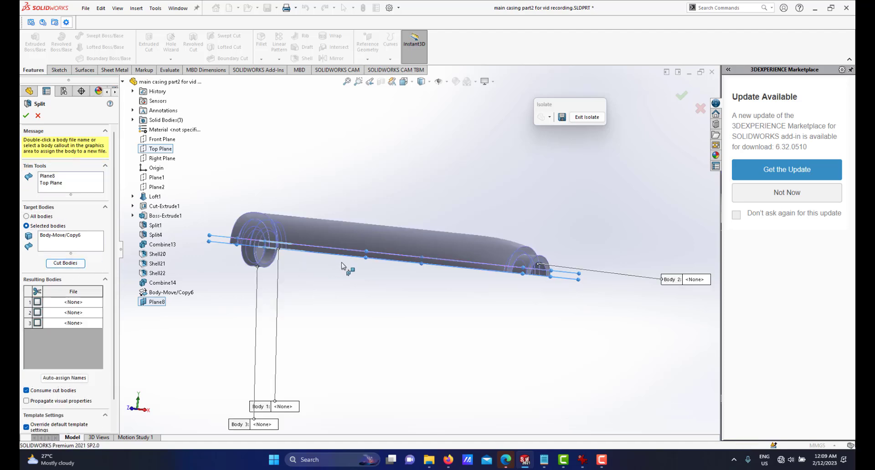
pyautogui.click(37, 302)
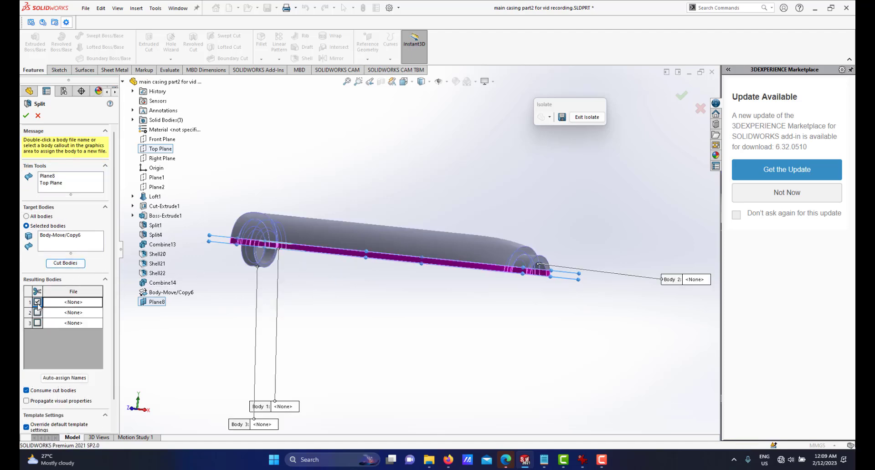
pyautogui.click(37, 302)
pyautogui.click(38, 312)
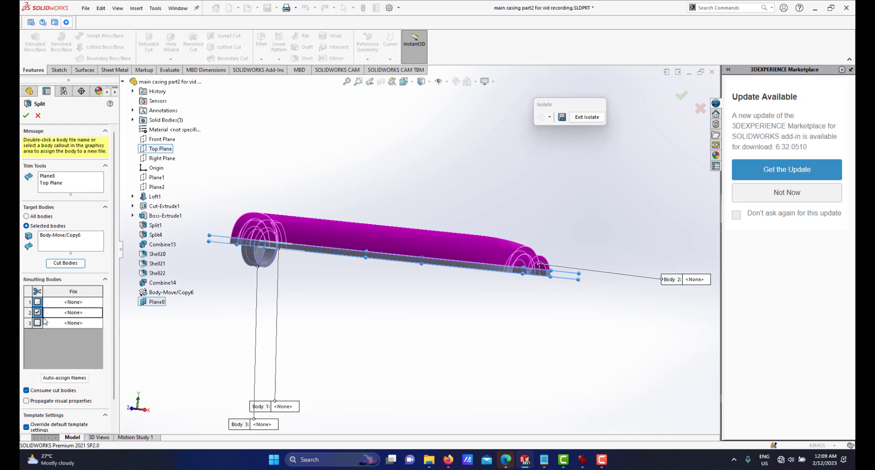
pyautogui.click(37, 323)
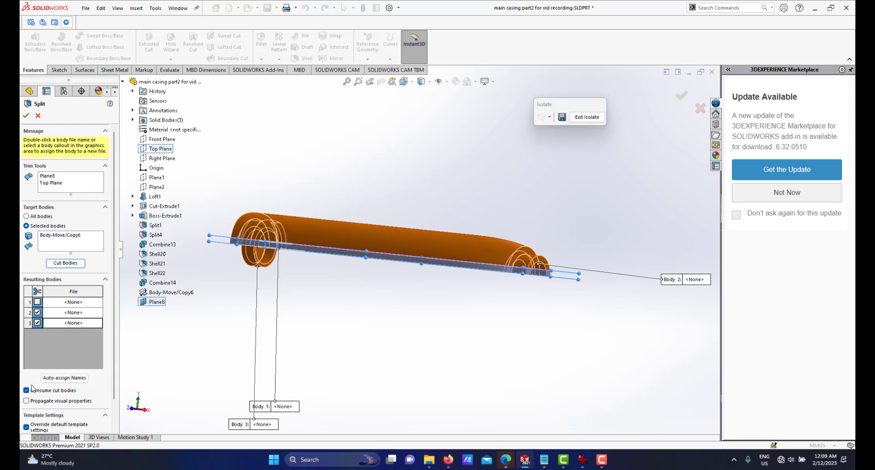
pyautogui.scroll(2, 397, 299)
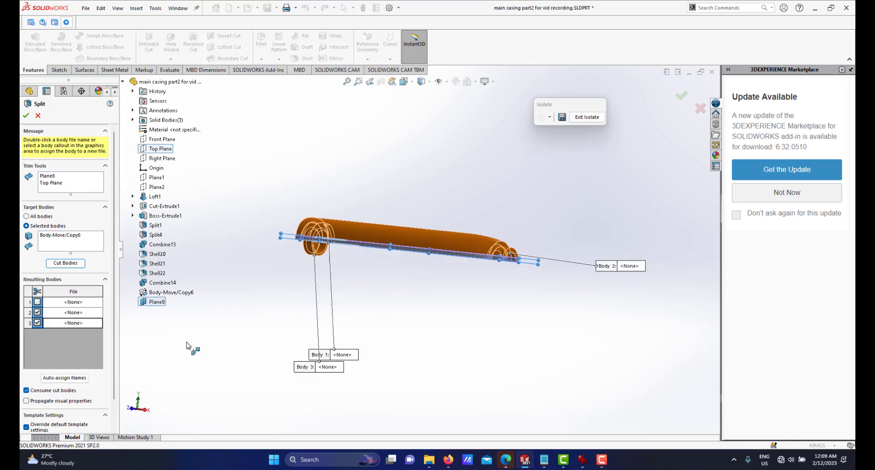
pyautogui.moveTo(435, 284)
pyautogui.mouseDown(button='middle')
pyautogui.moveTo(410, 275)
pyautogui.moveTo(433, 277)
pyautogui.moveTo(428, 292)
pyautogui.mouseUp(button='middle')
pyautogui.click(26, 116)
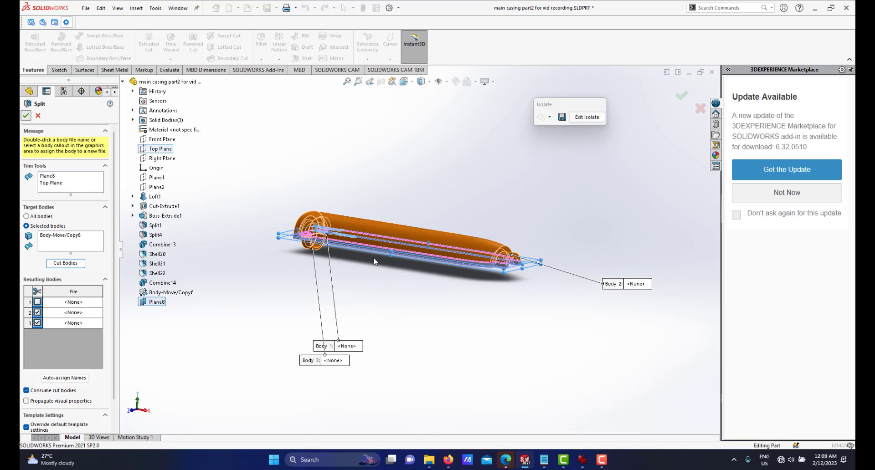
# Step: End the current isolation and isolate the lower casing half Shell20 together with the Split12 rim strip
pyautogui.scroll(-6, 458, 253)
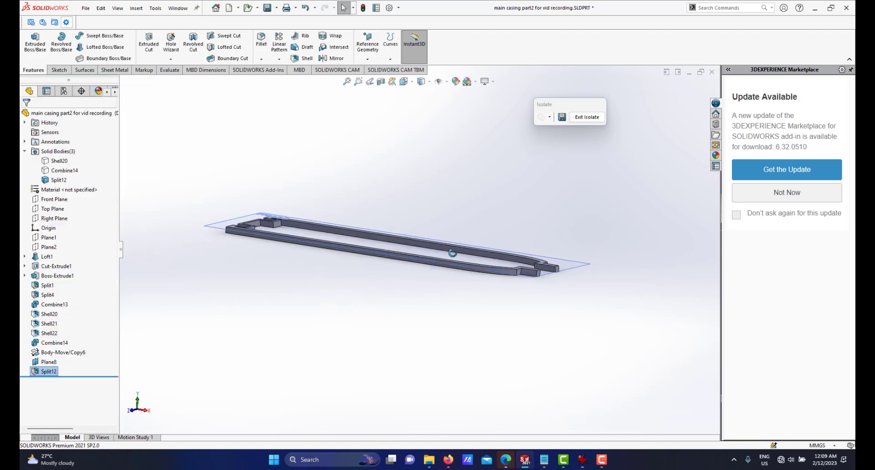
pyautogui.moveTo(390, 290); pyautogui.dragTo(404, 242, button='middle')
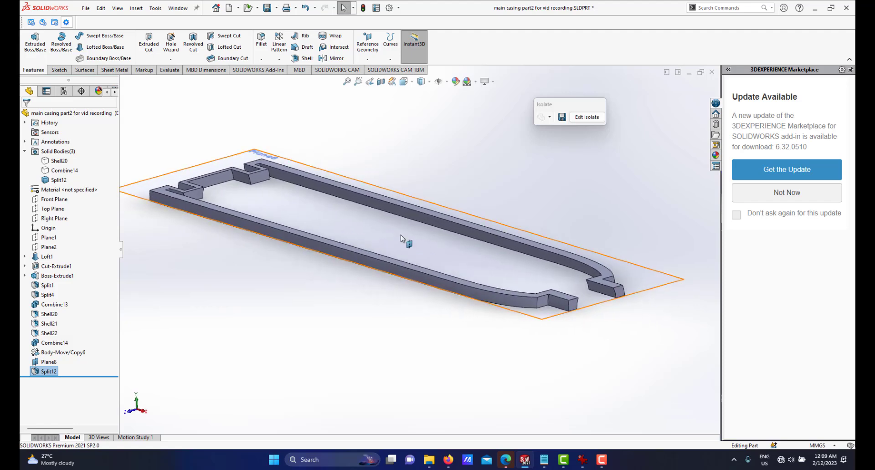
pyautogui.moveTo(461, 219); pyautogui.dragTo(446, 245, button='middle')
pyautogui.scroll(-1, 448, 243)
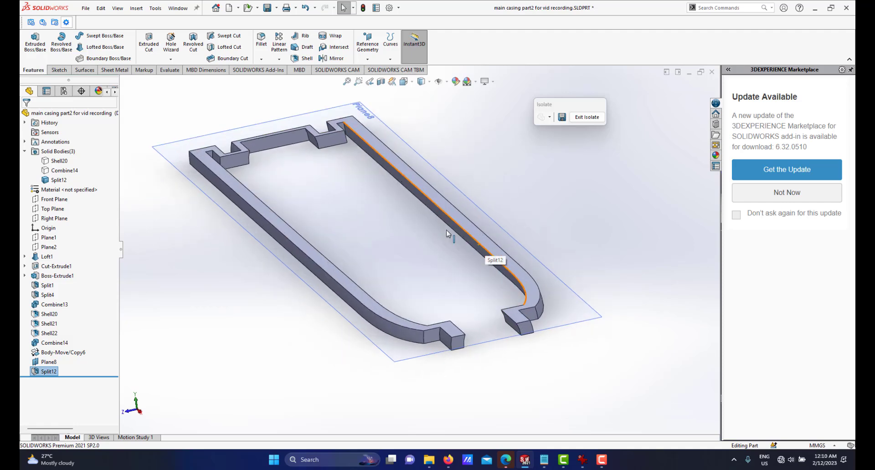
pyautogui.scroll(1, 448, 219)
pyautogui.click(574, 117)
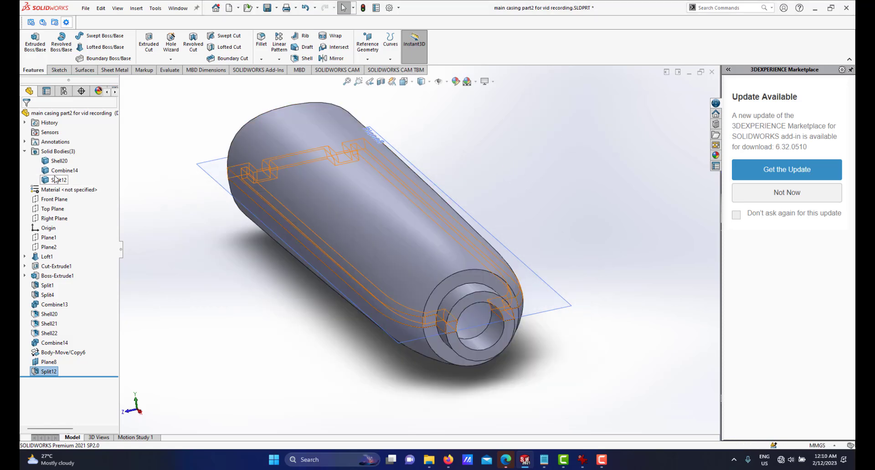
pyautogui.click(57, 161)
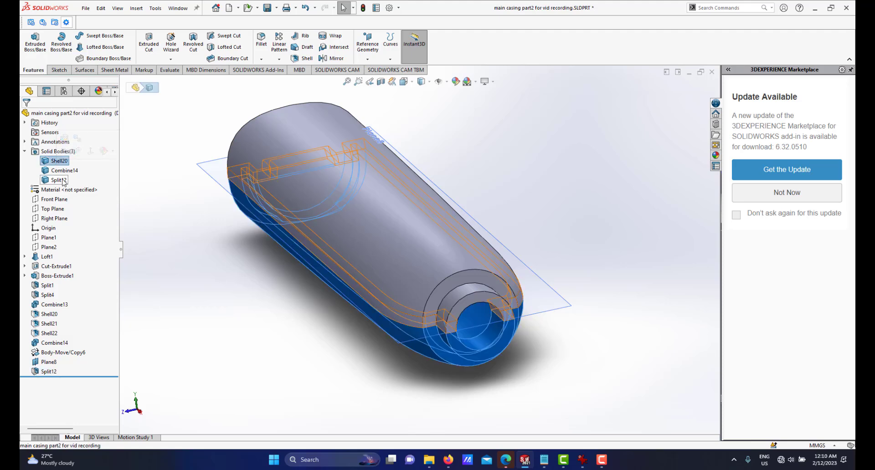
pyautogui.keyDown('ctrl'); pyautogui.click(63, 181); pyautogui.keyUp('ctrl')
pyautogui.rightClick(63, 181)
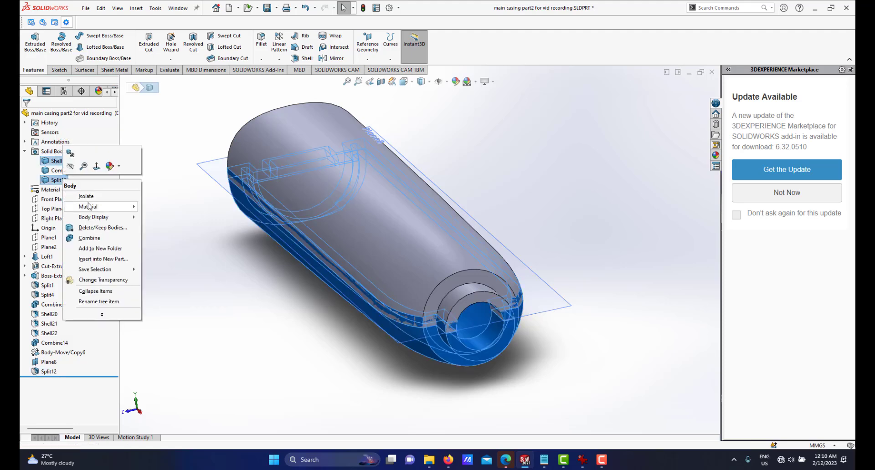
pyautogui.click(89, 196)
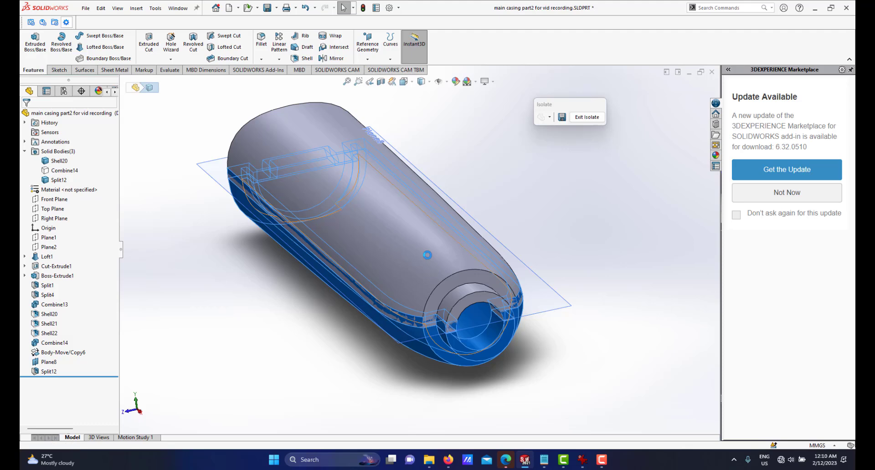
# Step: Examine how the rim strip sits on the lower casing half around the stepped neck end
pyautogui.moveTo(425, 233); pyautogui.dragTo(463, 263, button='middle')
pyautogui.scroll(-3, 469, 261)
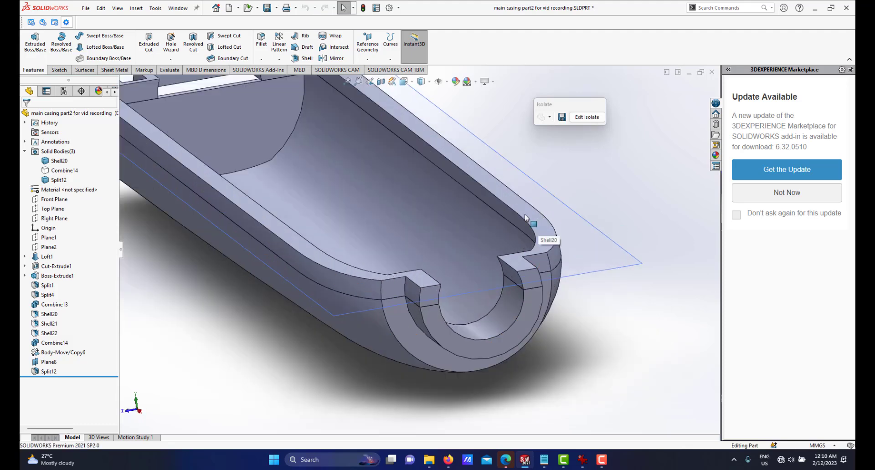
pyautogui.scroll(-2, 510, 243)
pyautogui.moveTo(507, 225); pyautogui.dragTo(453, 232, button='middle')
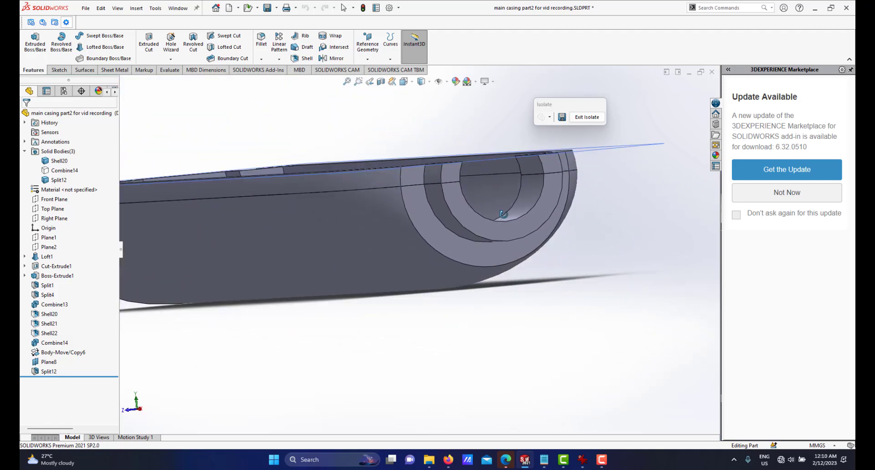
pyautogui.moveTo(372, 241); pyautogui.dragTo(459, 239, button='middle')
pyautogui.scroll(-3, 514, 280)
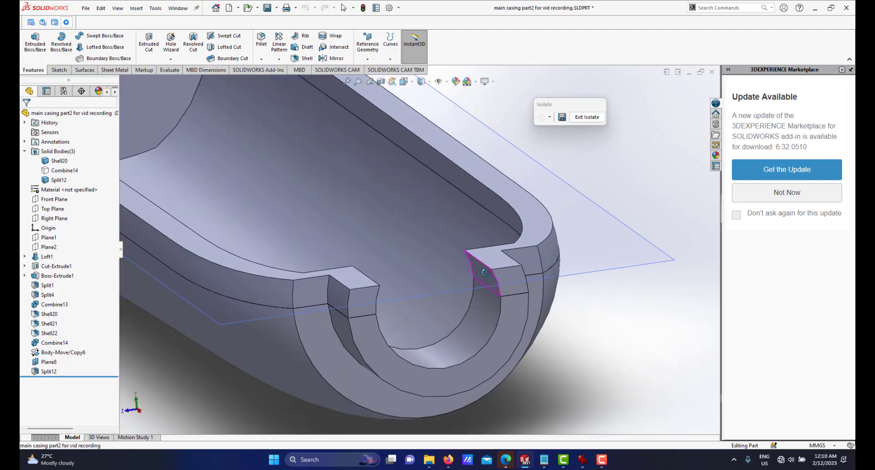
pyautogui.scroll(-2, 490, 261)
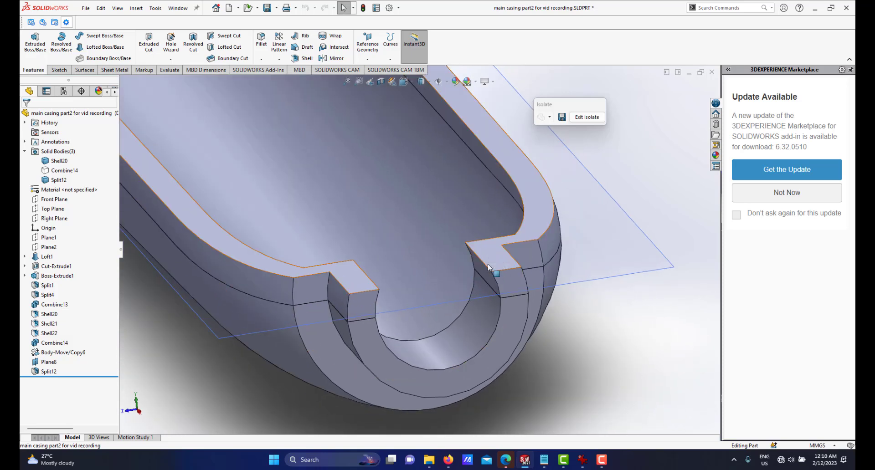
# Step: End the current isolation and isolate only the Split12 rim strip body
pyautogui.scroll(5, 488, 267)
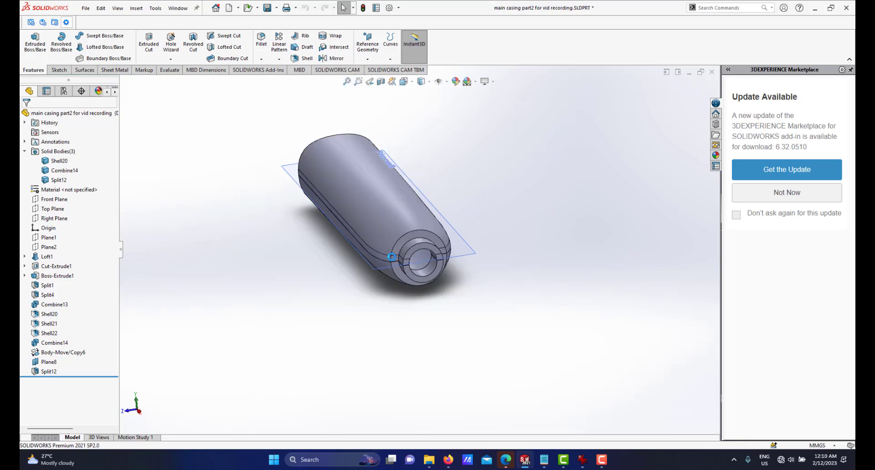
pyautogui.scroll(-3, 387, 258)
pyautogui.click(59, 180)
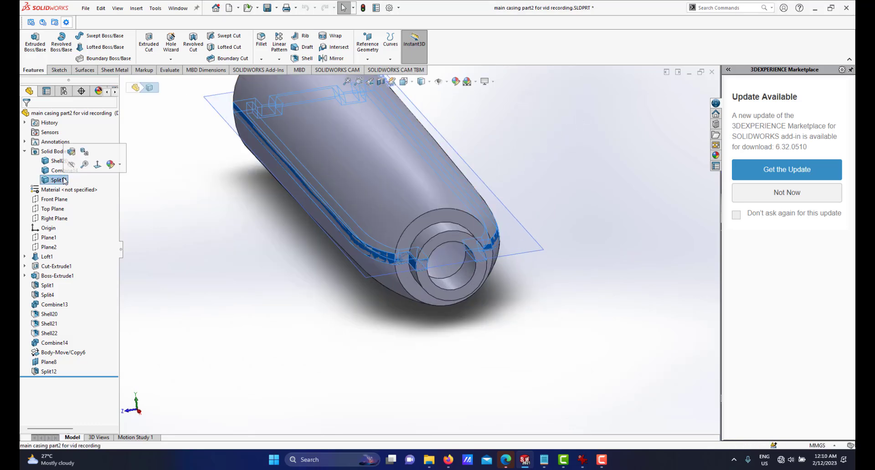
pyautogui.rightClick(54, 181)
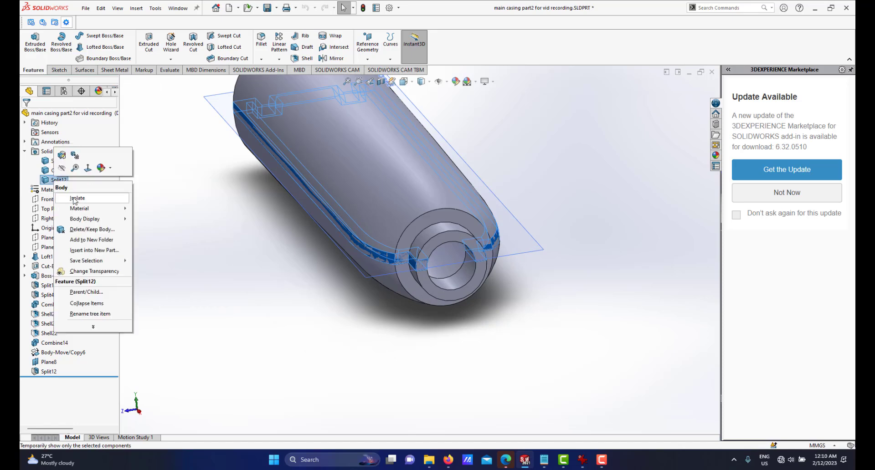
pyautogui.click(69, 198)
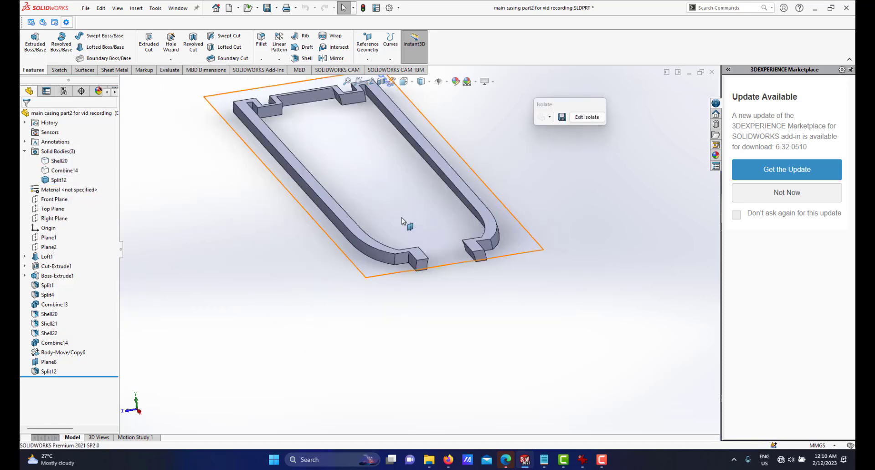
# Step: Examine the overall shape of the isolated rim strip, including its notched end and open neck end
pyautogui.scroll(4, 401, 217)
pyautogui.scroll(-2, 402, 190)
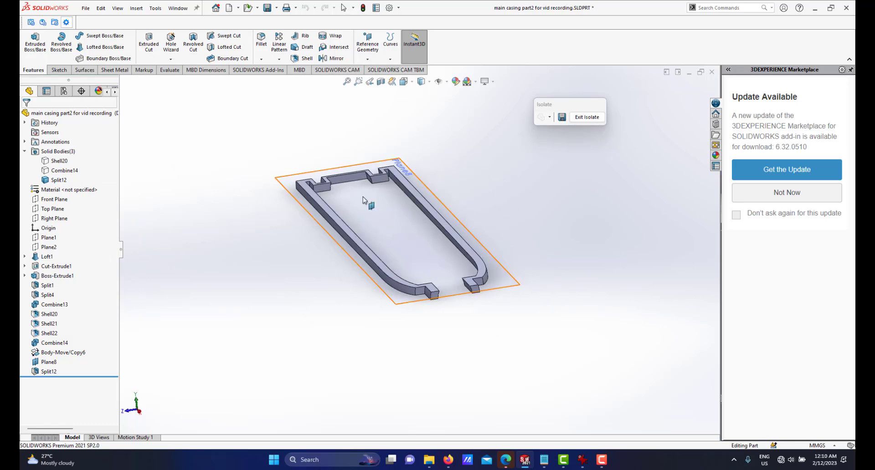
pyautogui.scroll(-2, 366, 199)
pyautogui.scroll(-5, 411, 199)
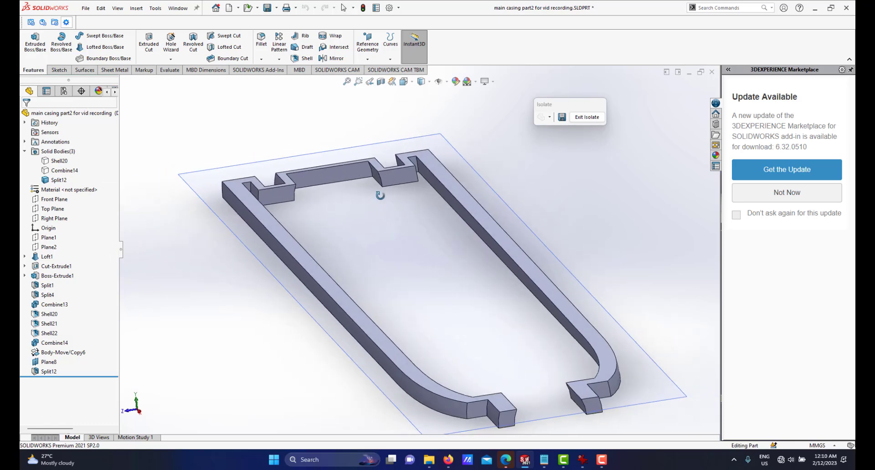
pyautogui.scroll(6, 390, 196)
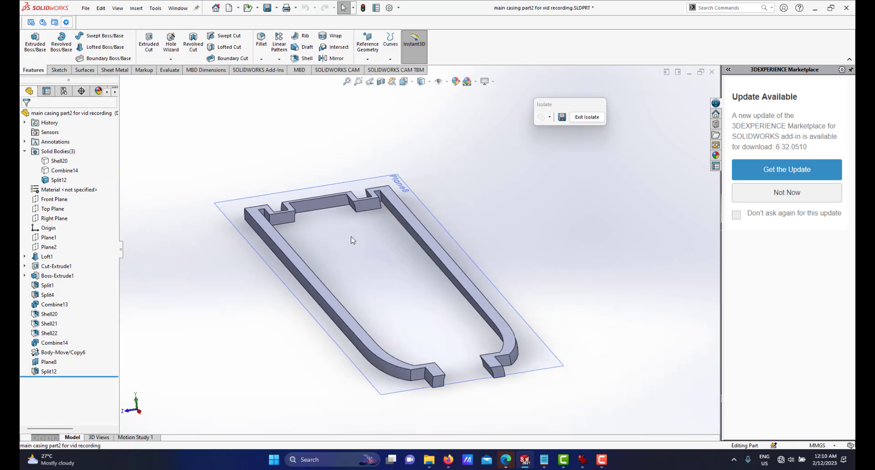
pyautogui.scroll(-3, 410, 255)
pyautogui.moveTo(428, 273); pyautogui.dragTo(382, 196, button='middle')
pyautogui.scroll(-2, 421, 271)
pyautogui.scroll(-2, 389, 191)
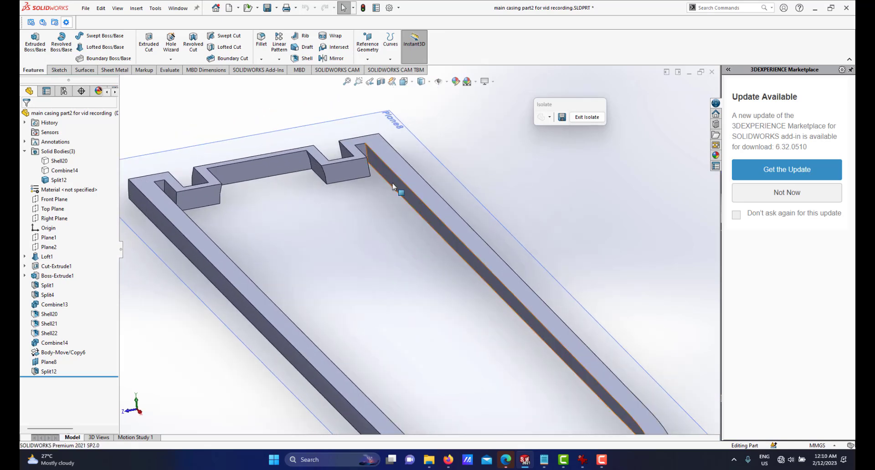
# Step: Examine the rim strip's inner faces along both long sides and on the stepped tab at the neck end
pyautogui.click(393, 187)
pyautogui.scroll(3, 412, 241)
pyautogui.moveTo(417, 243); pyautogui.dragTo(386, 264, button='middle')
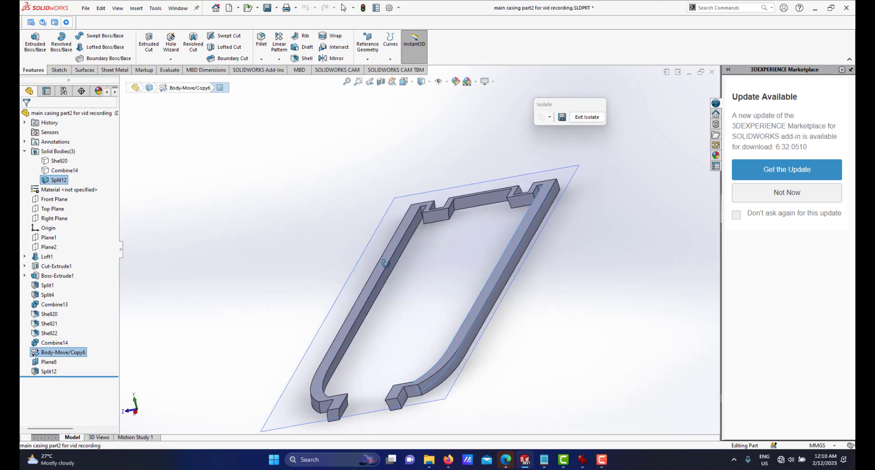
pyautogui.click(391, 272)
pyautogui.moveTo(398, 328); pyautogui.dragTo(564, 414, button='middle')
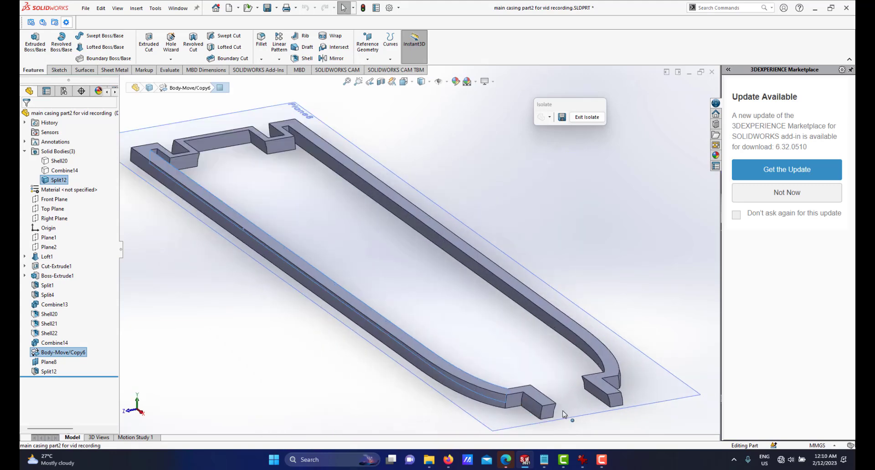
pyautogui.click(594, 390)
pyautogui.scroll(-5, 597, 392)
pyautogui.scroll(6, 558, 359)
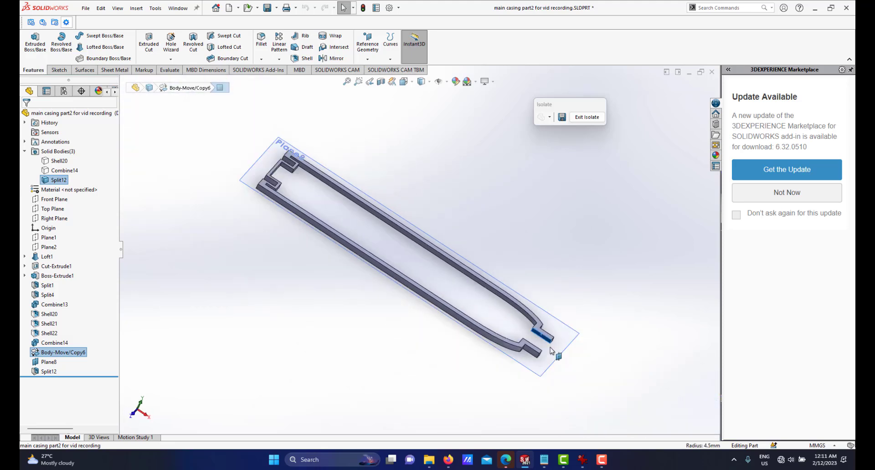
pyautogui.moveTo(556, 358); pyautogui.dragTo(504, 308, button='middle')
pyautogui.scroll(-5, 510, 307)
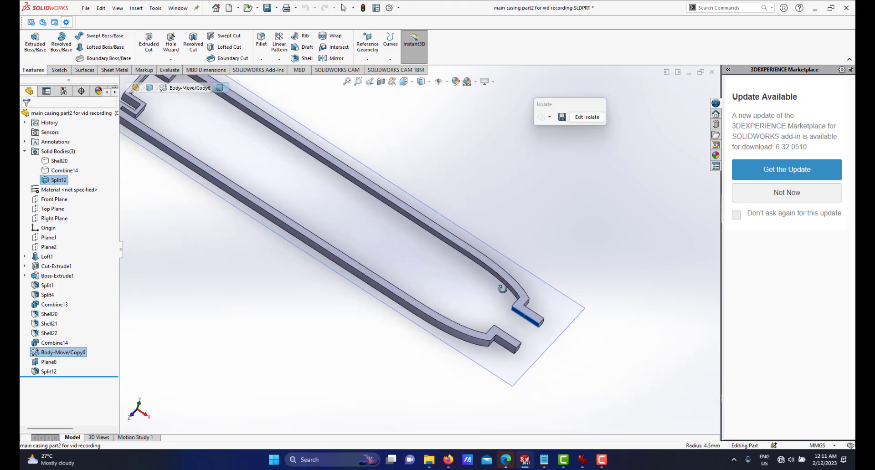
pyautogui.scroll(5, 423, 256)
pyautogui.moveTo(423, 255); pyautogui.dragTo(345, 207, button='middle')
# Step: Hide Plane8 around the rim strip
pyautogui.click(403, 196)
pyautogui.scroll(-2, 345, 207)
pyautogui.click(367, 179)
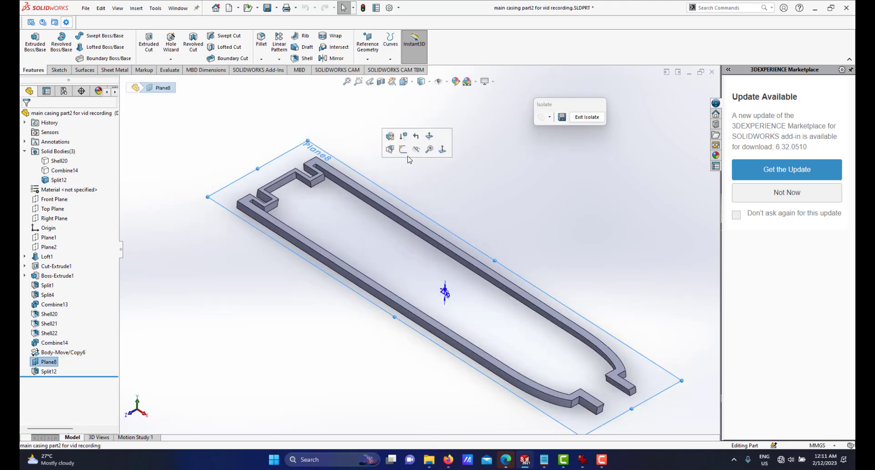
pyautogui.click(417, 150)
pyautogui.moveTo(416, 287); pyautogui.dragTo(434, 252, button='middle')
pyautogui.scroll(-2, 439, 256)
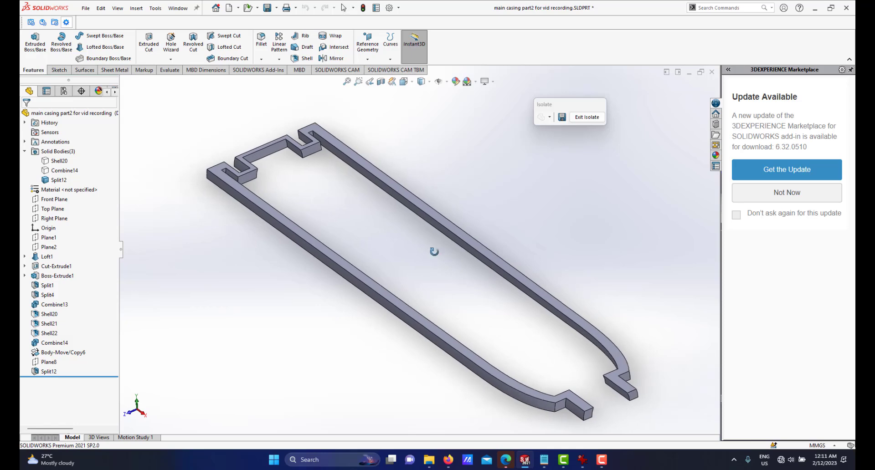
# Step: Examine the strip's inner long face and the inner face of the notch at the end opposite the neck
pyautogui.click(85, 70)
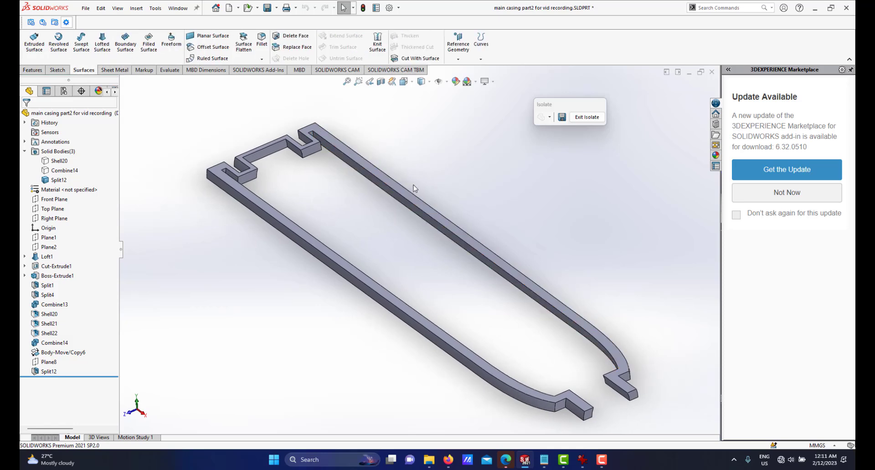
pyautogui.click(402, 202)
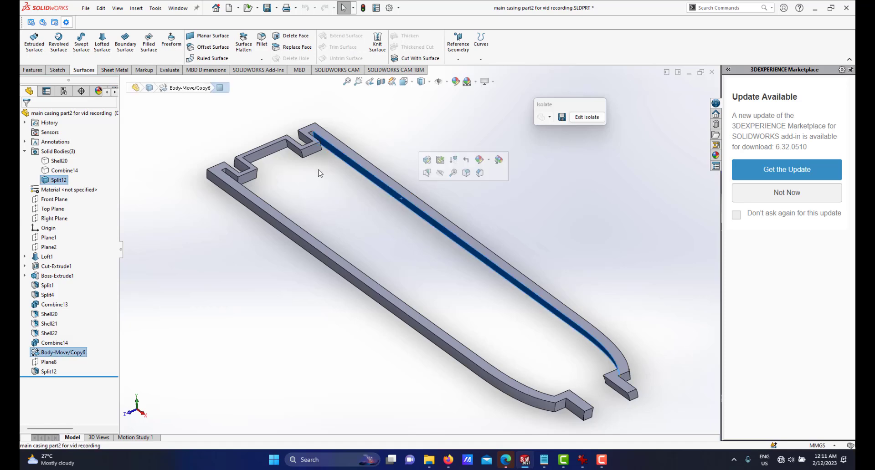
pyautogui.click(312, 152)
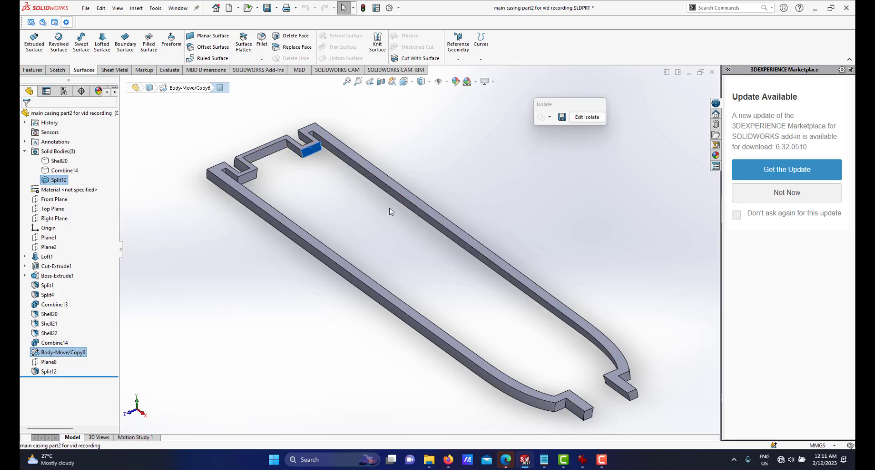
pyautogui.scroll(3, 367, 207)
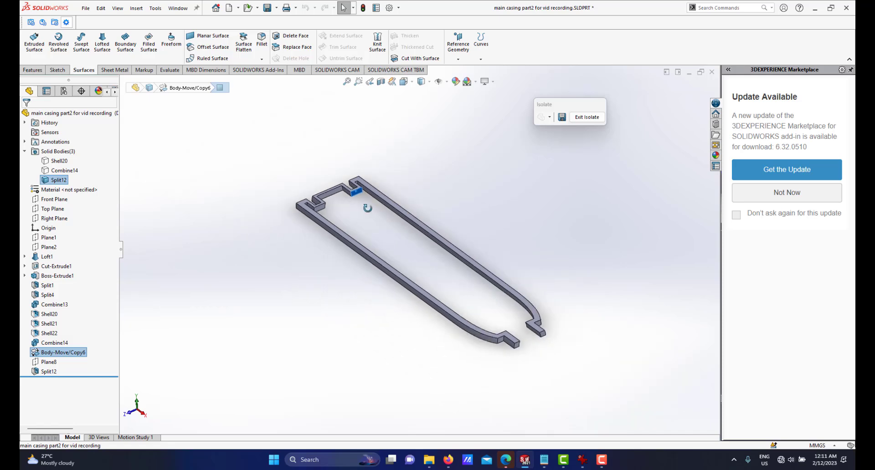
pyautogui.scroll(-1, 474, 268)
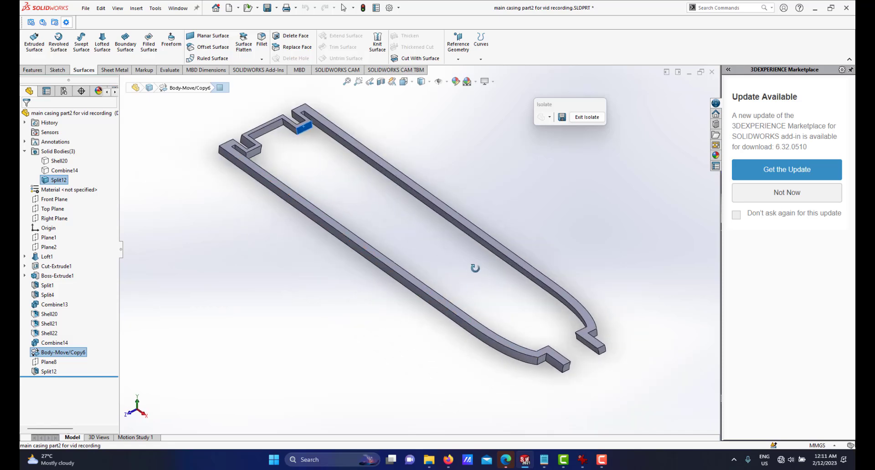
pyautogui.click(472, 267)
pyautogui.moveTo(443, 235); pyautogui.dragTo(429, 222, button='middle')
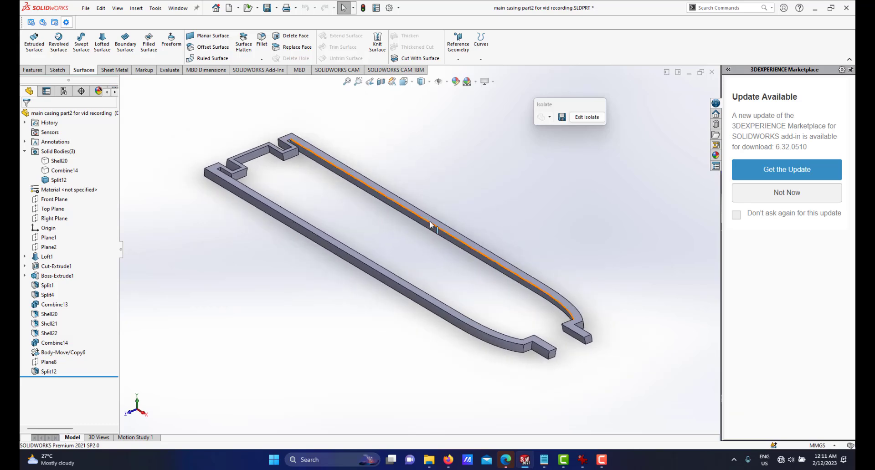
pyautogui.scroll(-2, 404, 220)
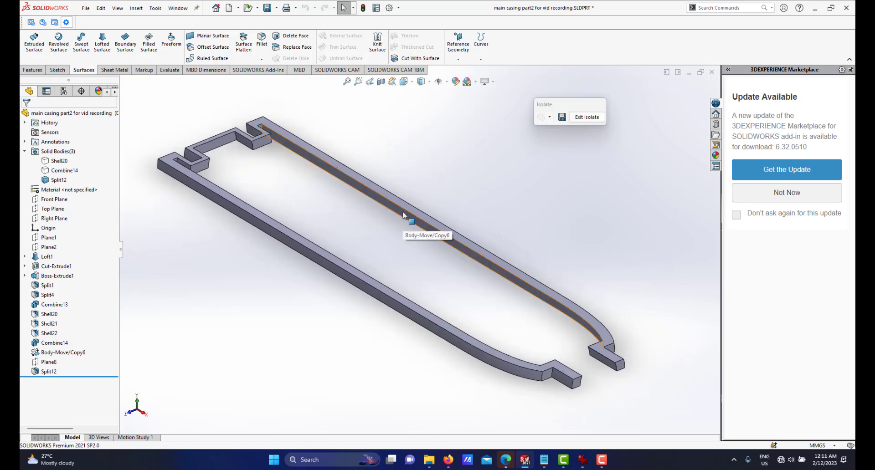
# Step: Select the rim strip's inner faces along both long sides and on both stepped tabs at the neck end
pyautogui.click(403, 222)
pyautogui.moveTo(403, 221); pyautogui.dragTo(444, 273, button='middle')
pyautogui.click(377, 234)
pyautogui.scroll(2, 445, 314)
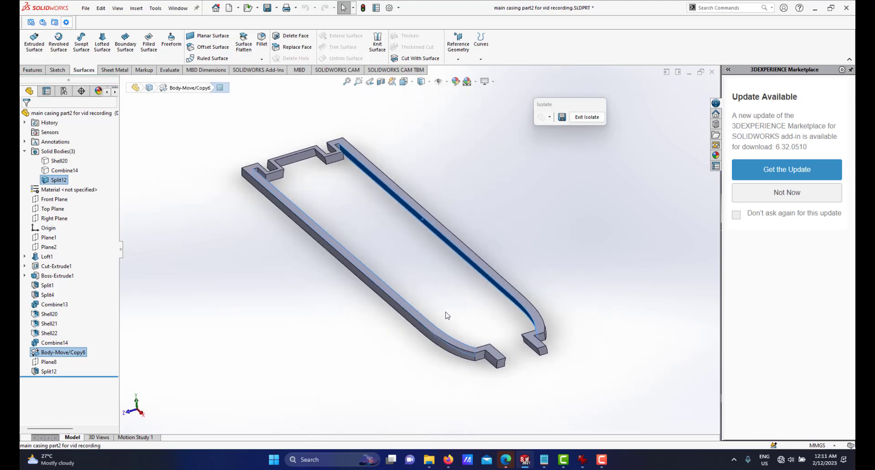
pyautogui.moveTo(446, 317); pyautogui.dragTo(524, 324, button='middle')
pyautogui.scroll(-4, 573, 336)
pyautogui.moveTo(572, 335); pyautogui.dragTo(525, 325, button='middle')
pyautogui.keyDown('ctrl'); pyautogui.click(550, 308); pyautogui.keyUp('ctrl')
pyautogui.keyDown('ctrl'); pyautogui.click(543, 396); pyautogui.keyUp('ctrl')
pyautogui.keyDown('ctrl'); pyautogui.click(585, 375); pyautogui.keyUp('ctrl')
pyautogui.moveTo(547, 378); pyautogui.dragTo(361, 378, button='middle')
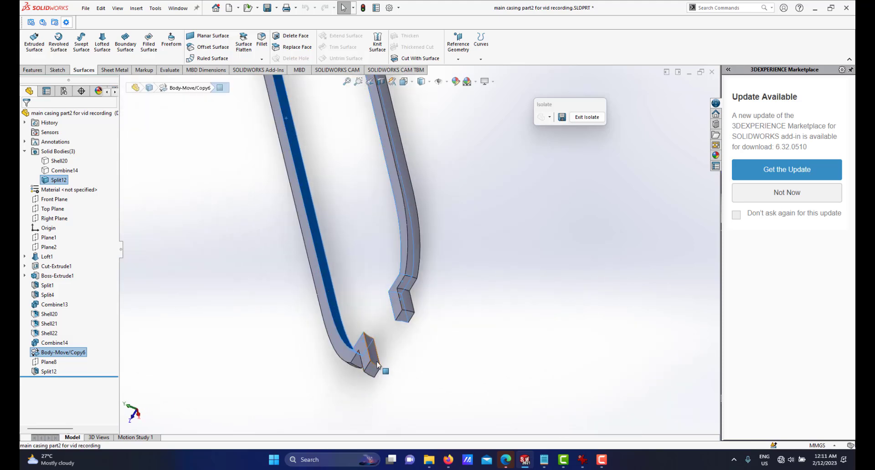
pyautogui.keyDown('ctrl'); pyautogui.click(377, 365); pyautogui.keyUp('ctrl')
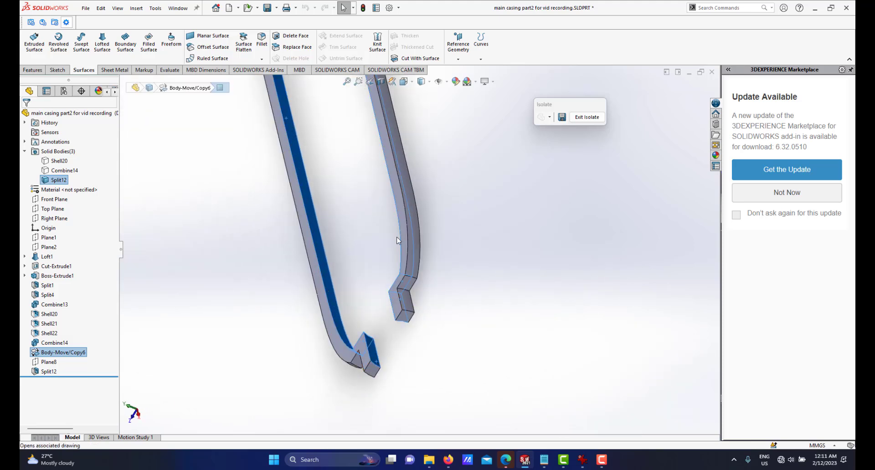
pyautogui.moveTo(397, 240); pyautogui.dragTo(404, 218, button='middle')
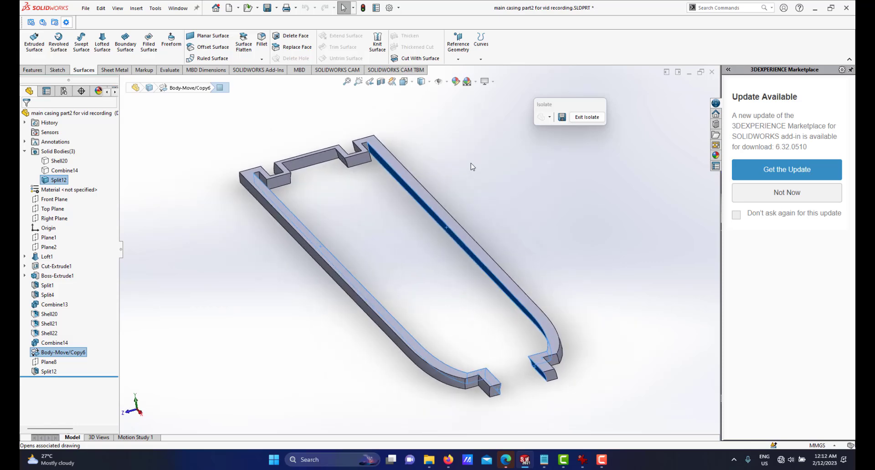
# Step: Invert the face selection and remove those faces with Delete Face using the Delete option, keeping only the inner wall surfaces
pyautogui.rightClick(472, 166)
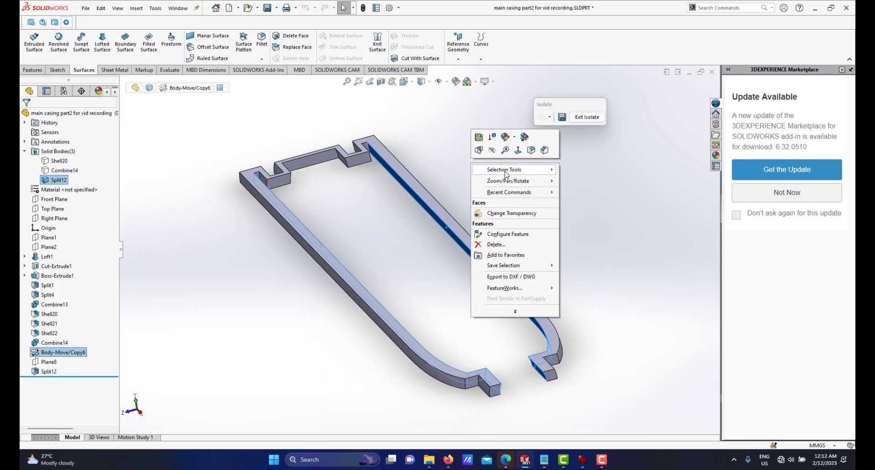
pyautogui.moveTo(504, 174)
pyautogui.click(582, 191)
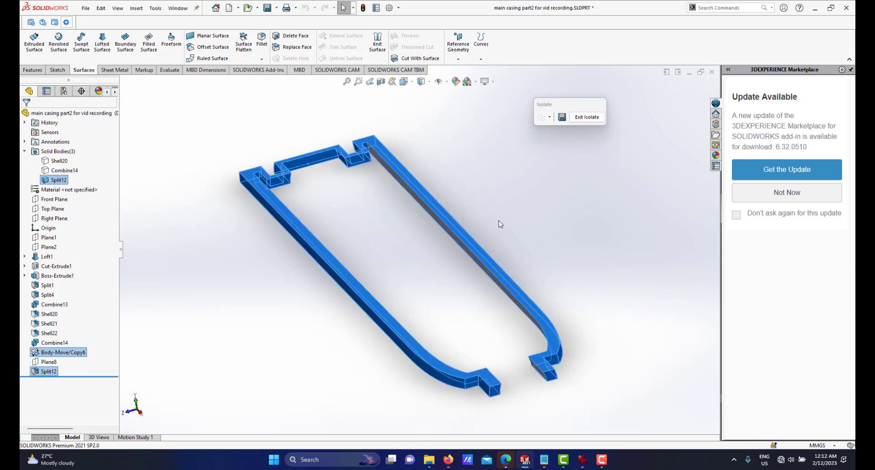
pyautogui.moveTo(498, 225); pyautogui.dragTo(434, 272, button='middle')
pyautogui.scroll(-2, 435, 273)
pyautogui.scroll(2, 409, 219)
pyautogui.scroll(-2, 435, 251)
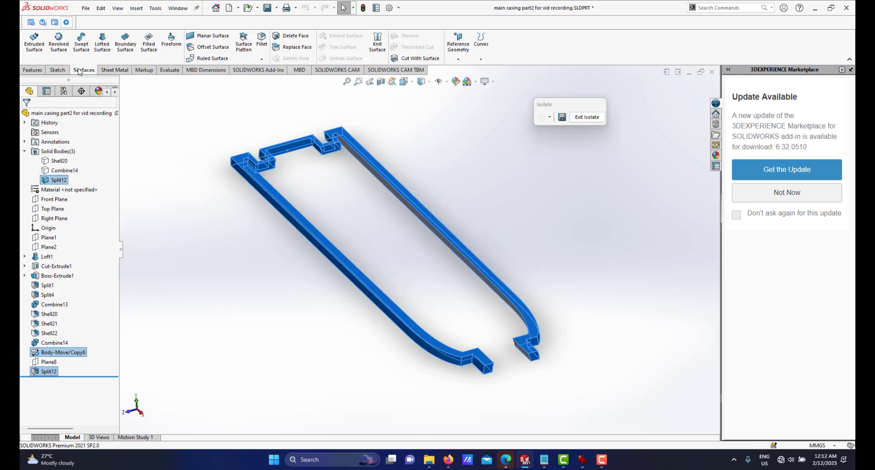
pyautogui.click(288, 40)
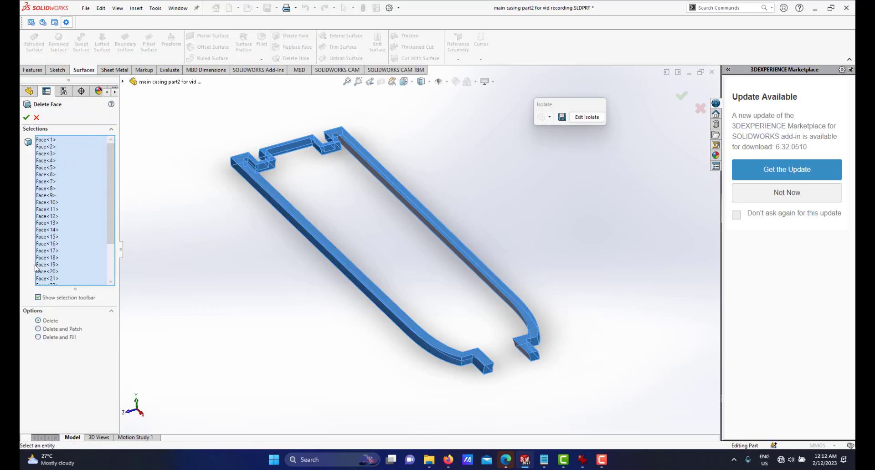
pyautogui.click(26, 118)
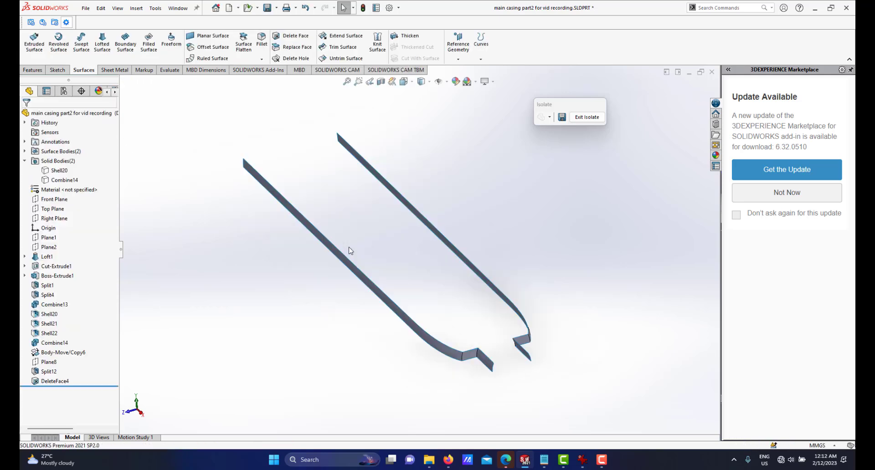
# Step: Examine the two remaining inner wall surfaces and their free ends opposite the neck
pyautogui.moveTo(447, 297)
pyautogui.mouseDown(button='middle')
pyautogui.moveTo(461, 279)
pyautogui.moveTo(447, 293)
pyautogui.mouseUp(button='middle')
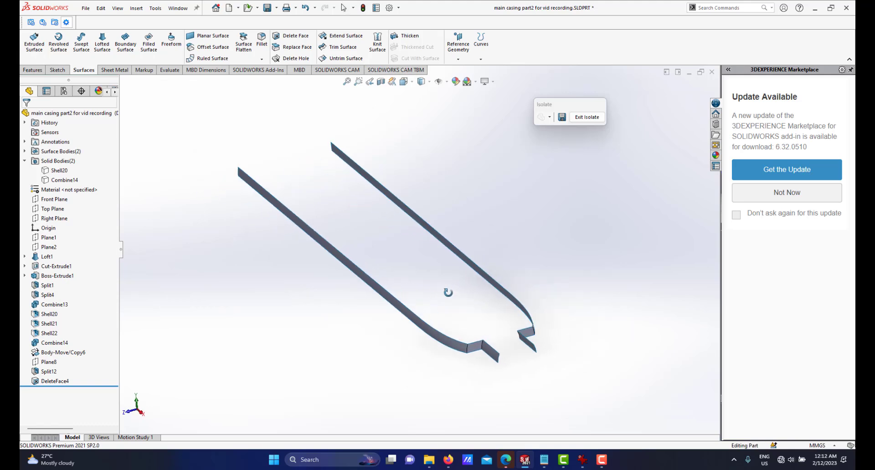
pyautogui.moveTo(443, 256)
pyautogui.mouseDown(button='middle')
pyautogui.moveTo(422, 264)
pyautogui.moveTo(460, 248)
pyautogui.moveTo(442, 282)
pyautogui.moveTo(424, 265)
pyautogui.moveTo(436, 287)
pyautogui.moveTo(439, 260)
pyautogui.mouseUp(button='middle')
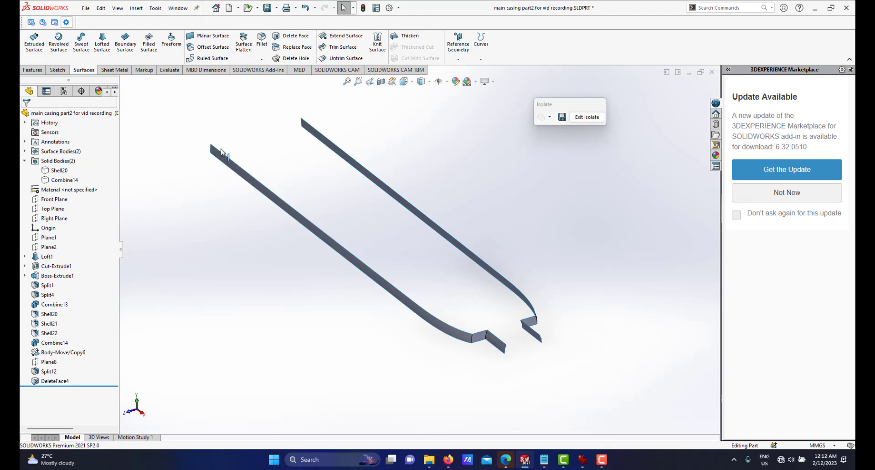
pyautogui.moveTo(355, 211); pyautogui.dragTo(412, 243, button='middle')
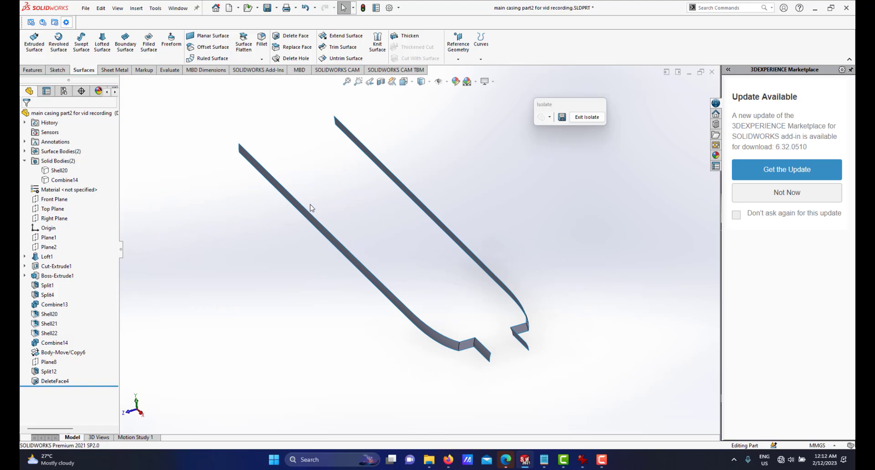
pyautogui.scroll(3, 447, 274)
pyautogui.moveTo(447, 258); pyautogui.dragTo(448, 263, button='middle')
pyautogui.scroll(-3, 440, 264)
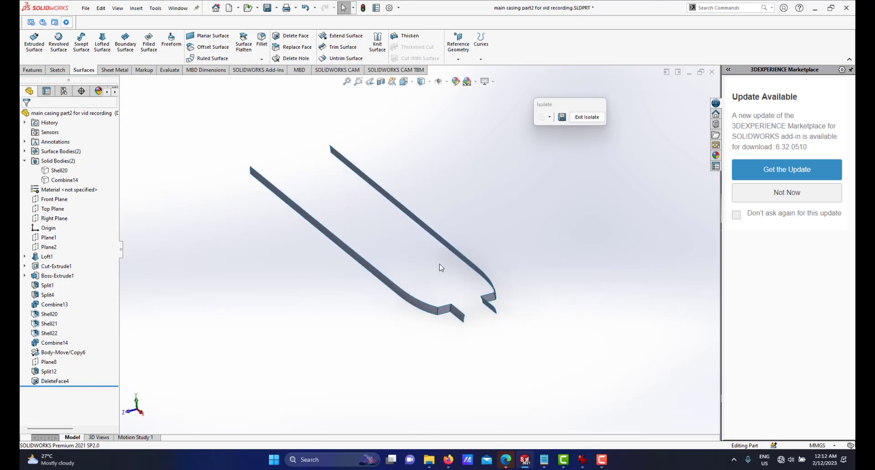
pyautogui.scroll(2, 447, 302)
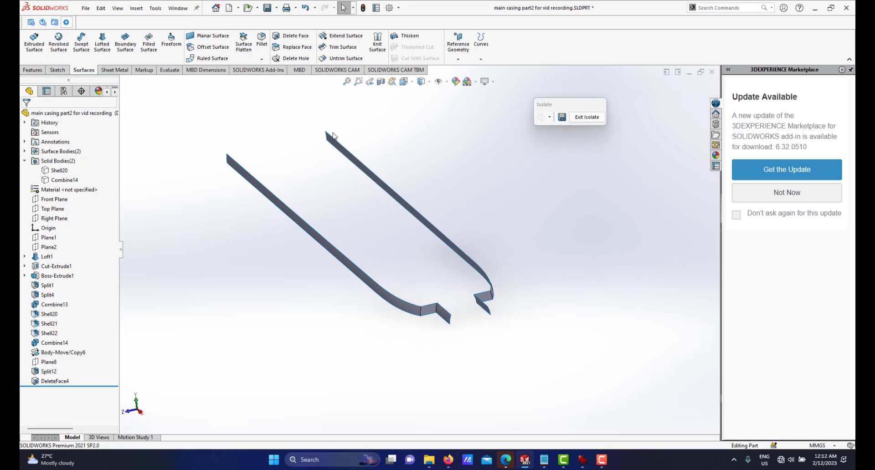
# Step: Create a planar surface between the end edges of the two stepped tabs to close the neck end
pyautogui.scroll(-2, 389, 268)
pyautogui.moveTo(497, 297); pyautogui.dragTo(491, 293, button='middle')
pyautogui.scroll(-1, 484, 298)
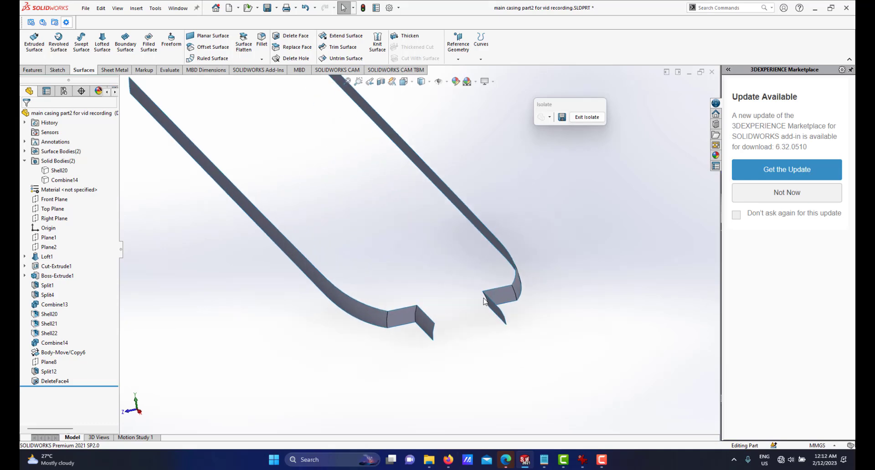
pyautogui.scroll(4, 477, 307)
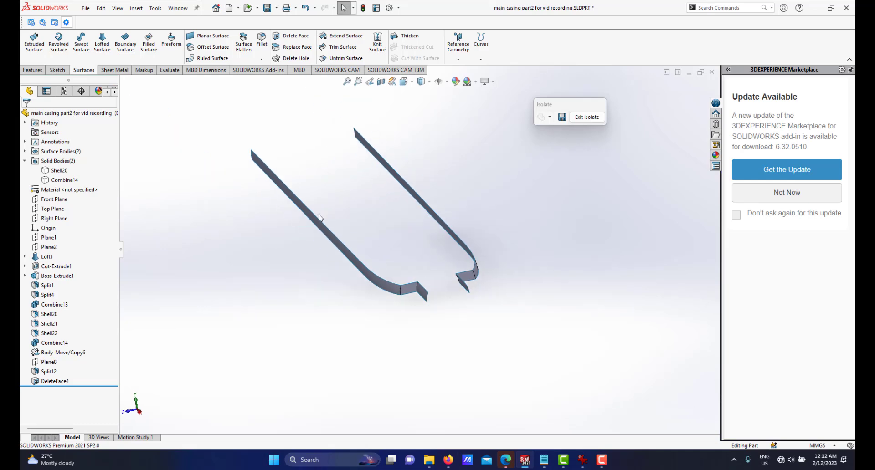
pyautogui.scroll(-2, 291, 169)
pyautogui.moveTo(474, 276); pyautogui.dragTo(470, 270, button='middle')
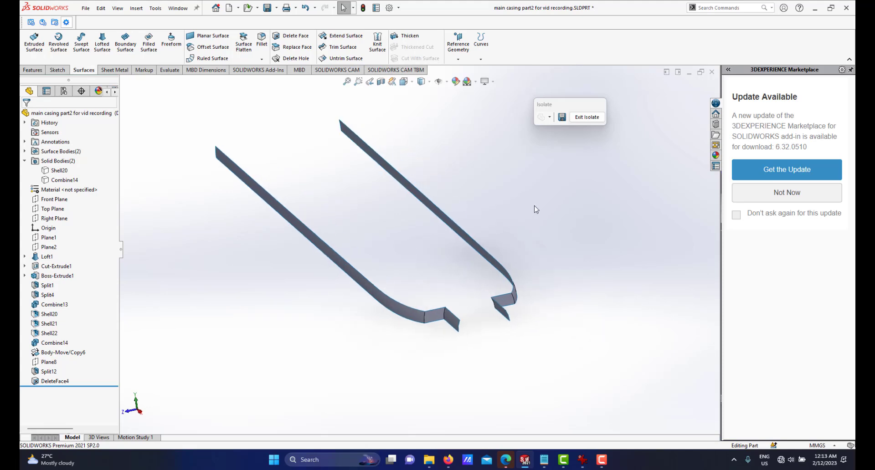
pyautogui.click(204, 40)
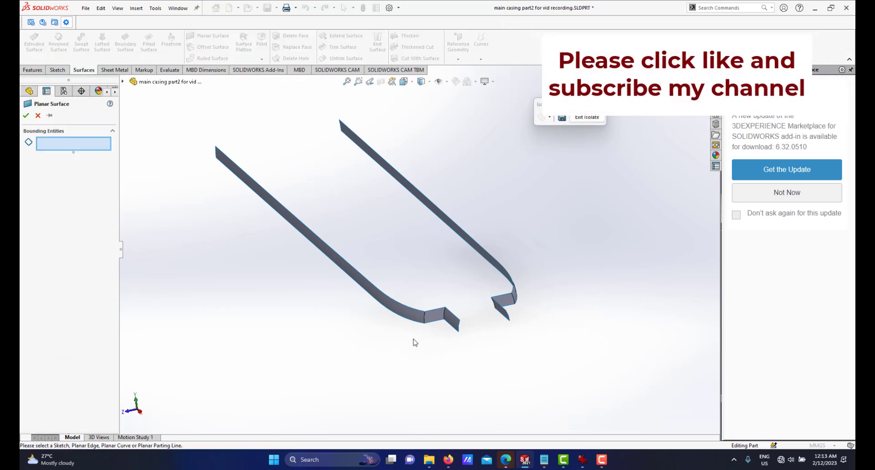
pyautogui.scroll(-3, 449, 334)
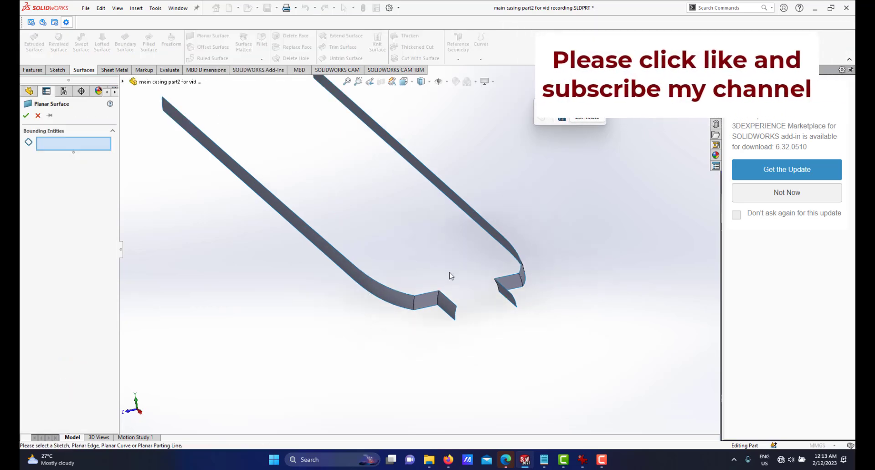
pyautogui.click(455, 321)
pyautogui.click(528, 309)
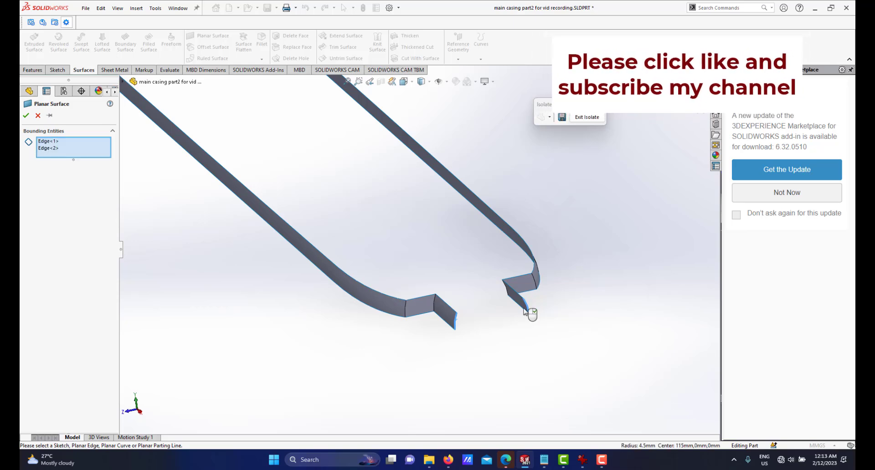
pyautogui.click(26, 117)
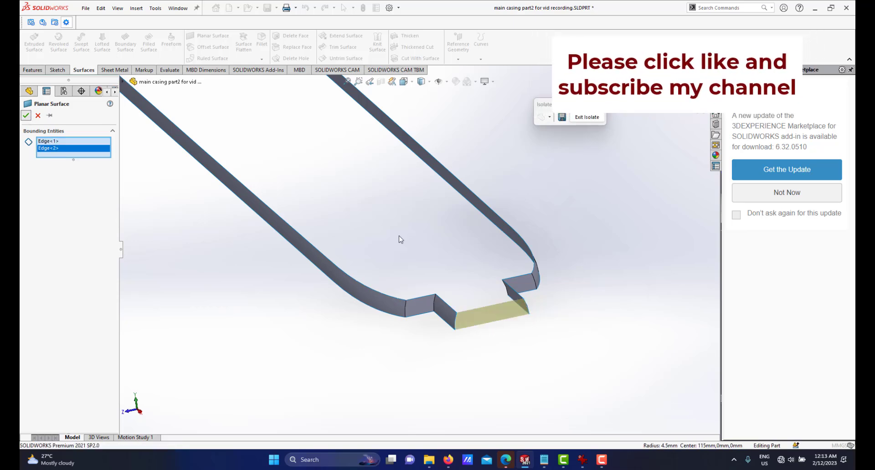
# Step: Create a planar surface between the free end edges of the two long walls, opposite the neck
pyautogui.scroll(5, 385, 271)
pyautogui.moveTo(405, 226); pyautogui.dragTo(362, 215, button='middle')
pyautogui.press('Return')
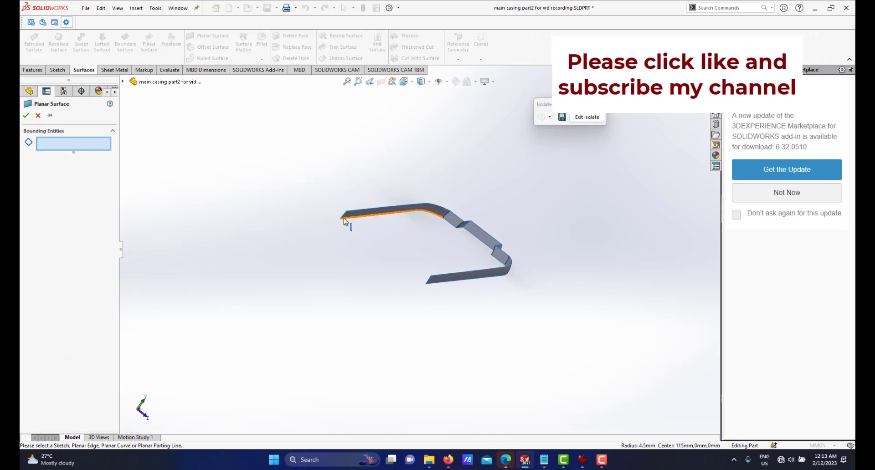
pyautogui.click(343, 216)
pyautogui.click(429, 282)
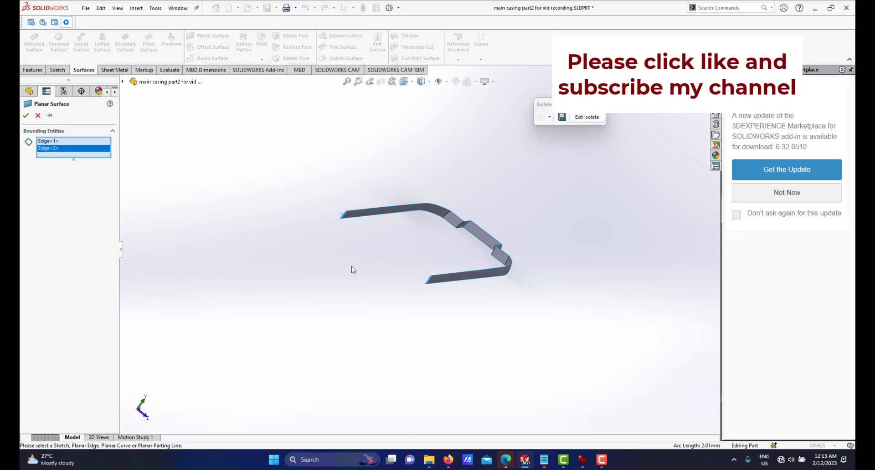
pyautogui.click(27, 117)
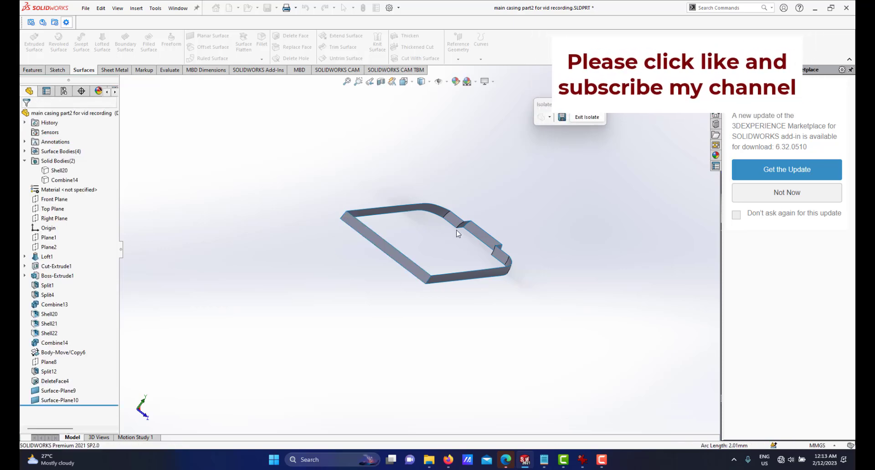
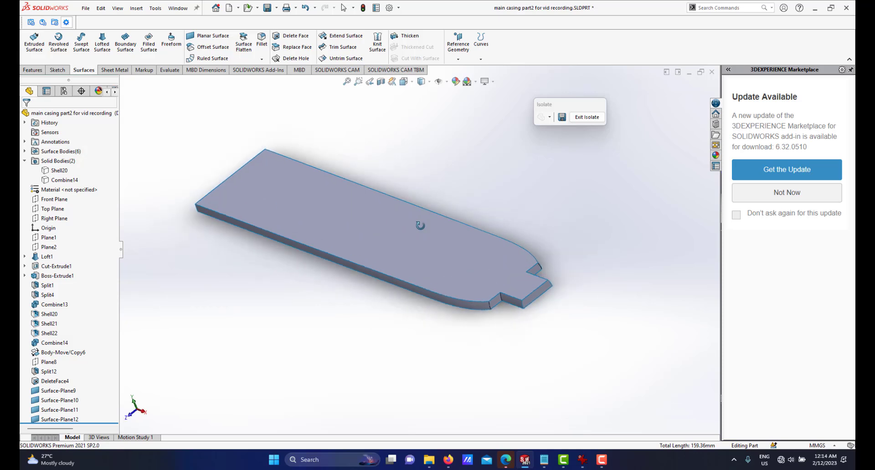
# Step: Examine the closed surface outline in a section view through the Front Plane, then leave the section view
pyautogui.click(379, 82)
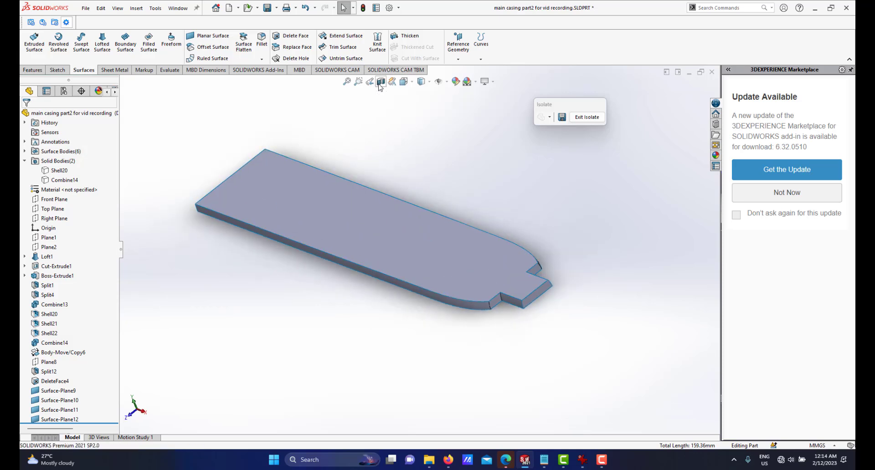
pyautogui.moveTo(314, 164); pyautogui.dragTo(468, 272, button='middle')
pyautogui.scroll(2, 451, 262)
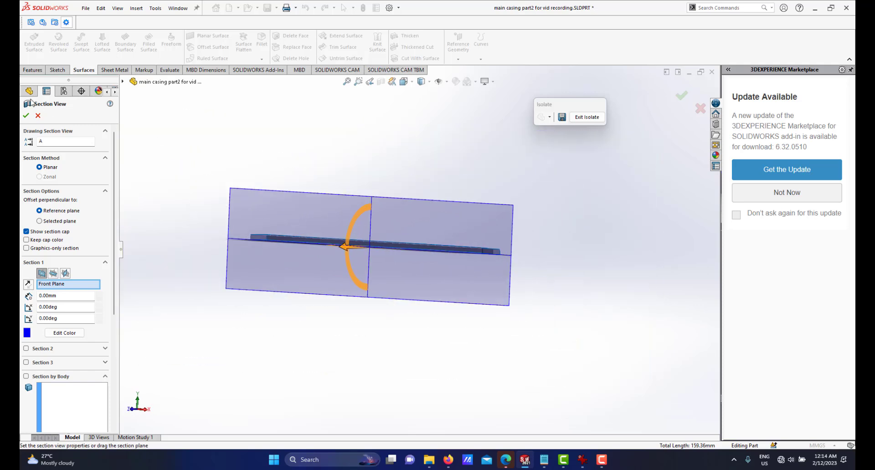
pyautogui.click(37, 116)
pyautogui.moveTo(457, 223); pyautogui.dragTo(456, 264, button='middle')
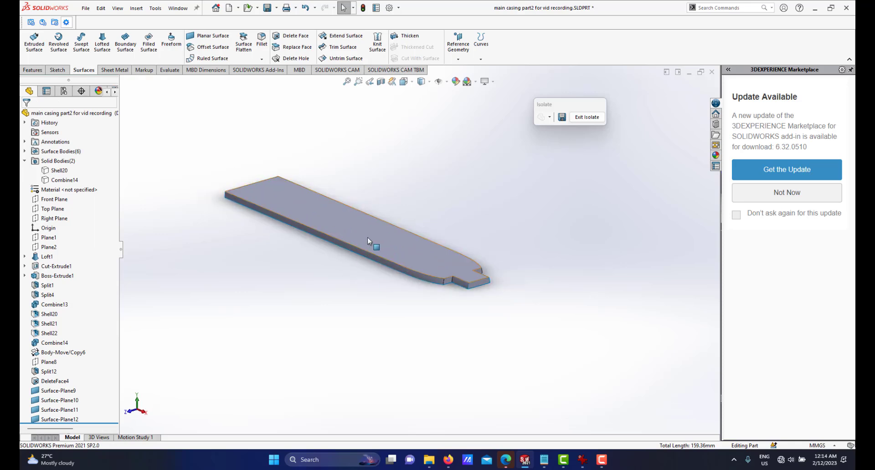
pyautogui.scroll(2, 366, 235)
pyautogui.scroll(-3, 365, 233)
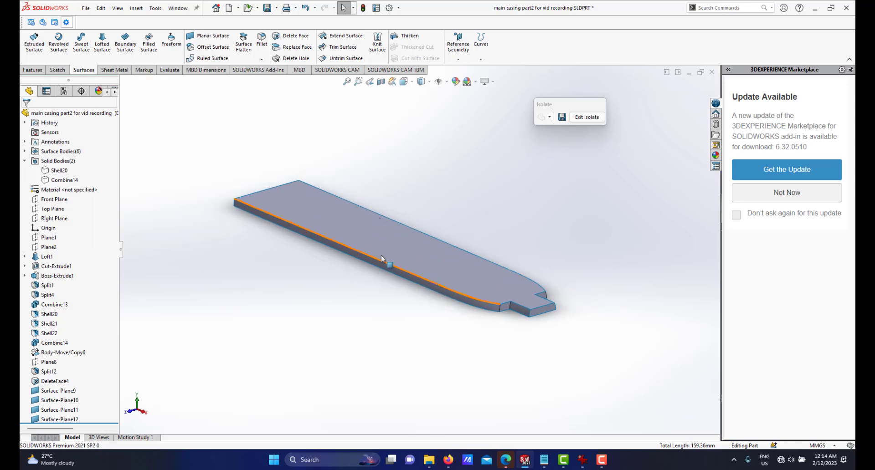
pyautogui.moveTo(380, 227)
pyautogui.mouseDown(button='middle')
pyautogui.moveTo(367, 225)
pyautogui.moveTo(384, 226)
pyautogui.mouseUp(button='middle')
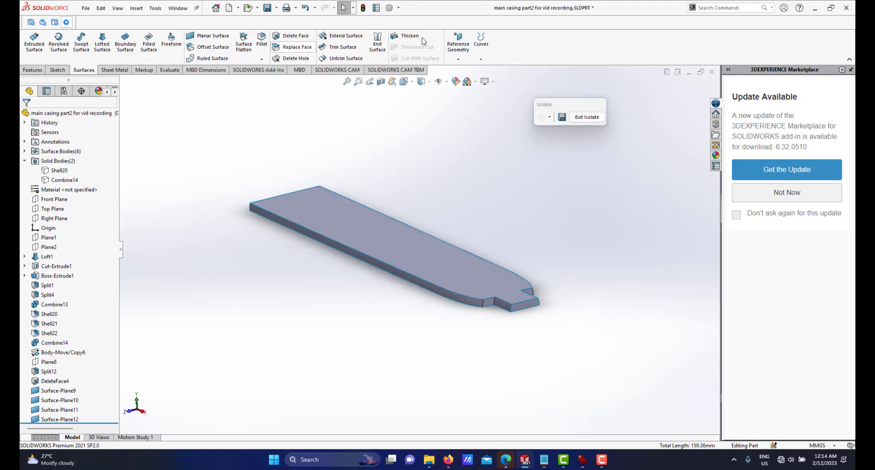
# Step: Knit all six surfaces, the two inner walls and four planar surfaces, with Create solid enabled
pyautogui.click(377, 42)
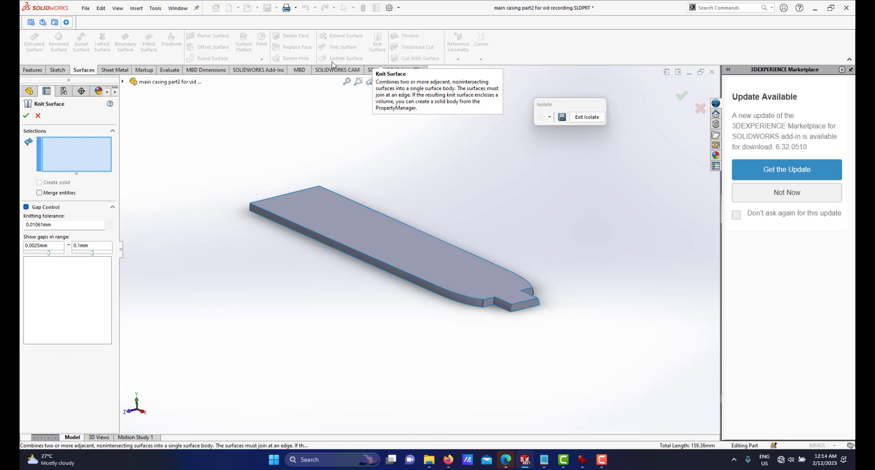
pyautogui.hotkey('ctrl', 'a')
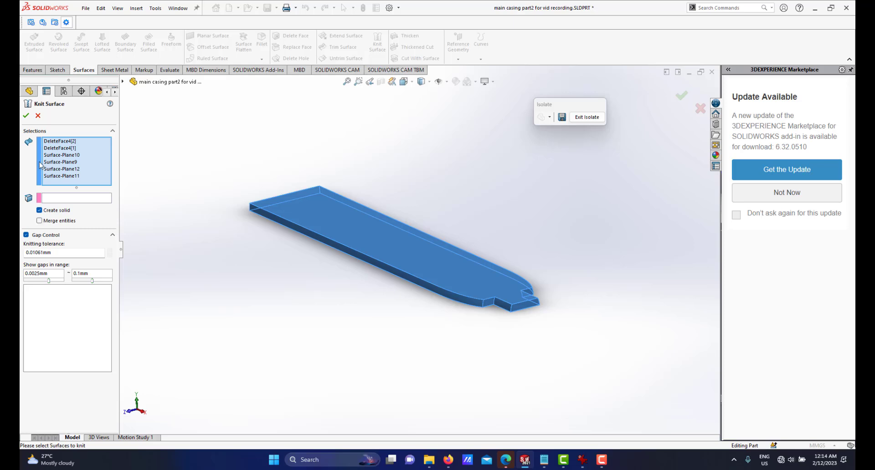
pyautogui.click(28, 117)
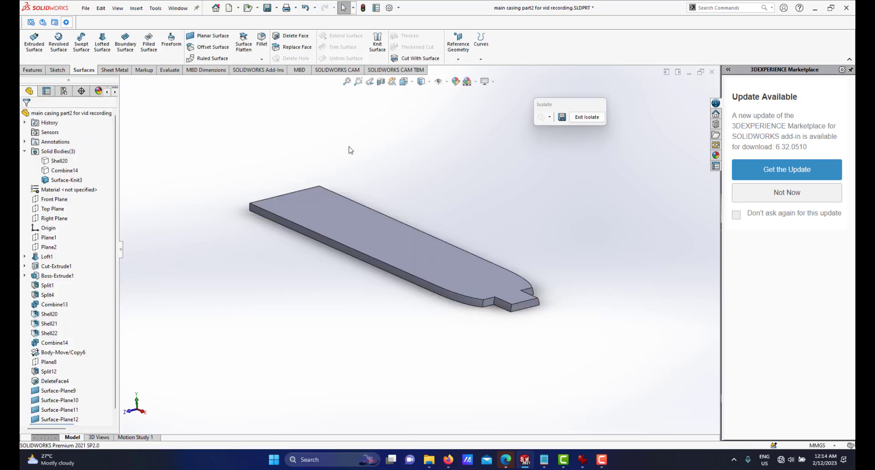
# Step: Section the knitted body at the Front Plane to check that it is solid, then cancel the section view
pyautogui.click(381, 82)
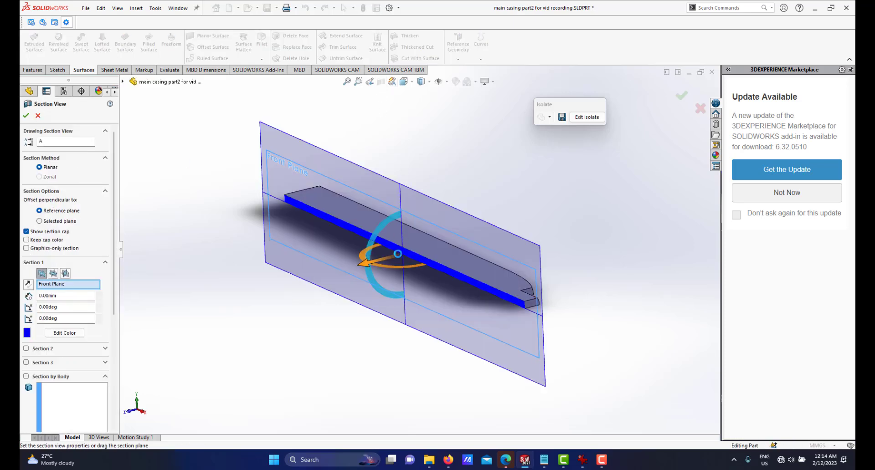
pyautogui.moveTo(451, 272); pyautogui.dragTo(447, 254, button='middle')
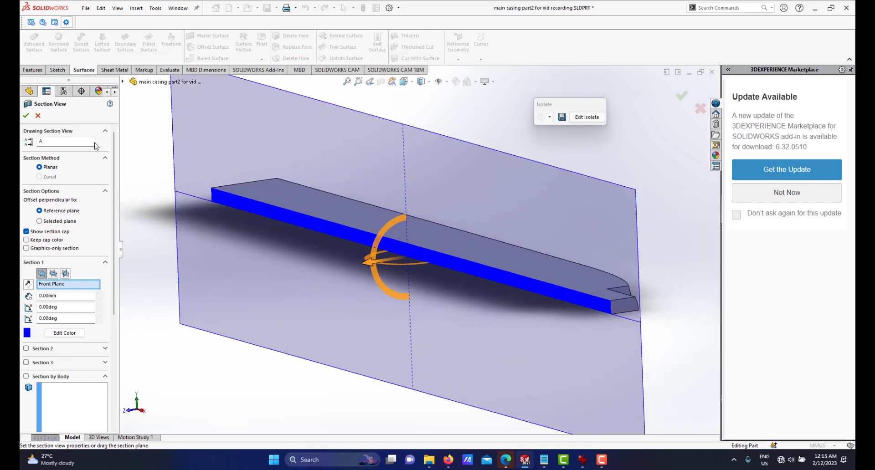
pyautogui.click(38, 116)
pyautogui.moveTo(406, 217); pyautogui.dragTo(434, 258, button='middle')
pyautogui.scroll(-1, 438, 261)
pyautogui.scroll(-1, 435, 258)
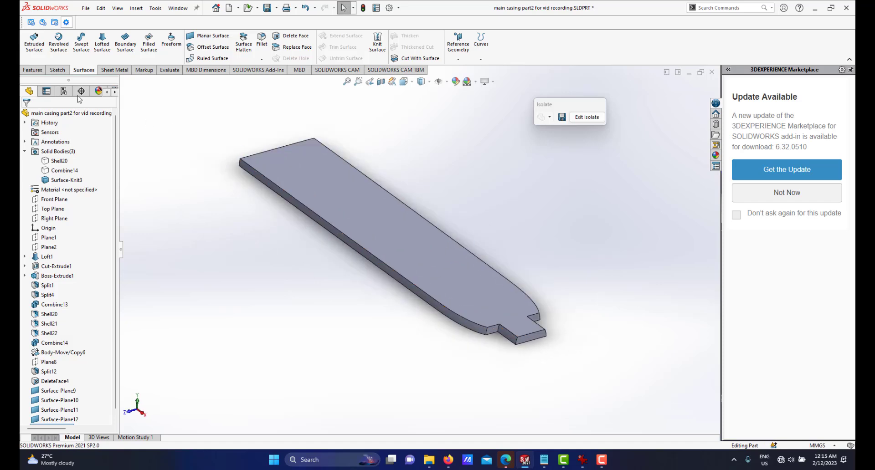
# Step: Shell the knitted body outward with 1 mm thickness, removing its two large flat faces to leave a ring
pyautogui.click(31, 70)
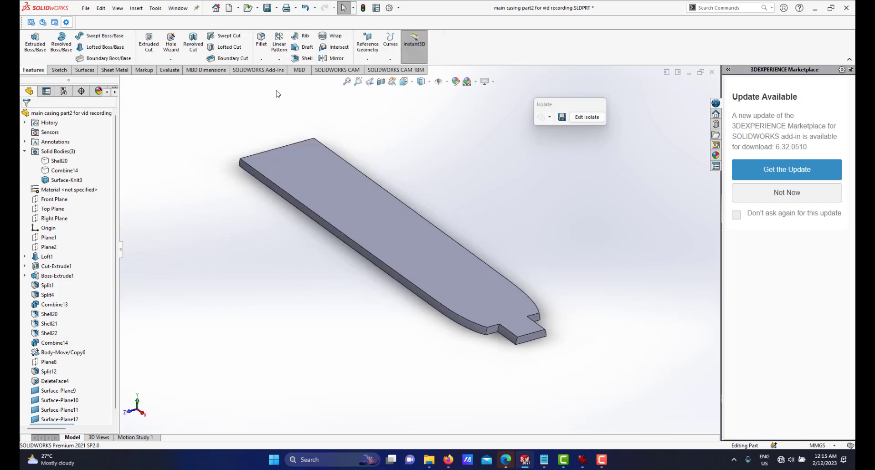
pyautogui.click(306, 59)
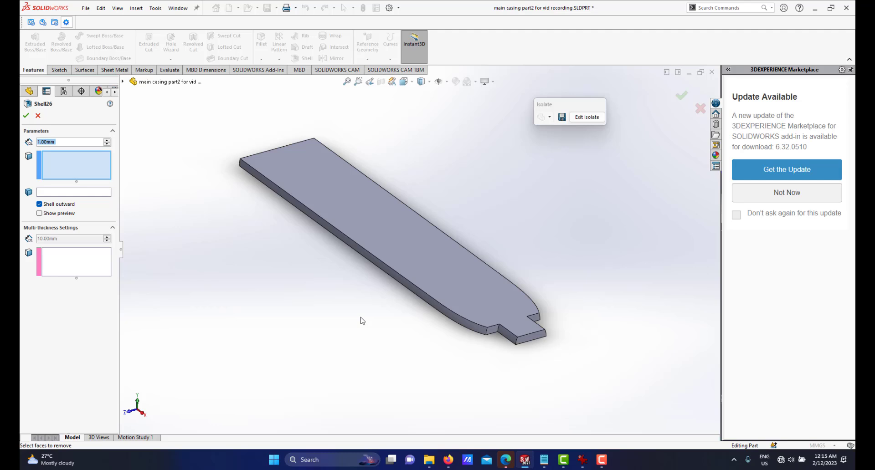
pyautogui.click(397, 224)
pyautogui.moveTo(398, 224); pyautogui.dragTo(395, 231, button='middle')
pyautogui.click(382, 251)
pyautogui.moveTo(396, 180); pyautogui.dragTo(433, 214, button='middle')
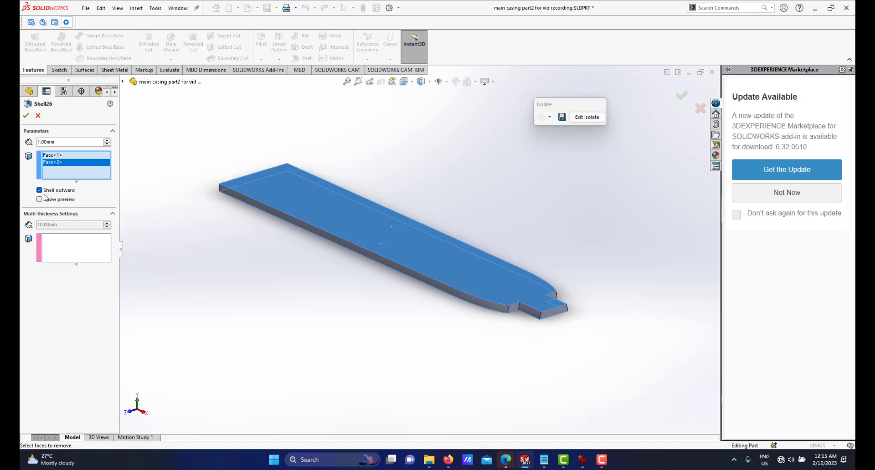
pyautogui.click(26, 117)
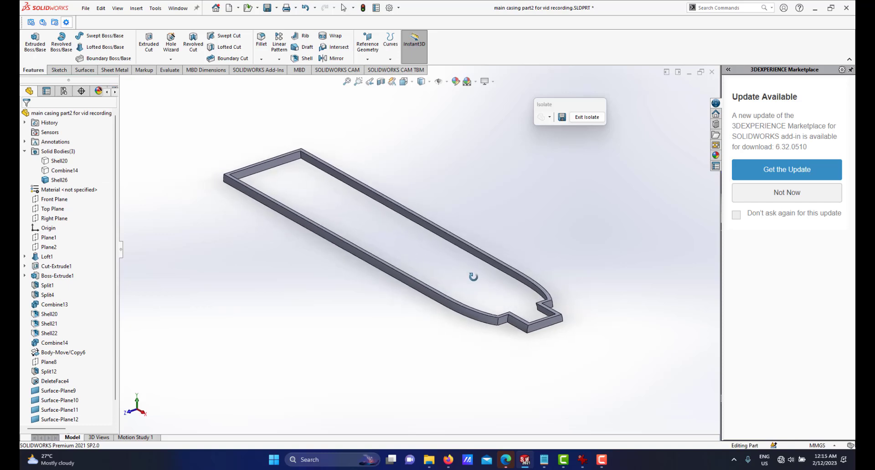
# Step: Exit the current isolation and isolate the lower casing half together with the new shelled ring
pyautogui.moveTo(484, 250); pyautogui.dragTo(491, 274, button='middle')
pyautogui.scroll(-2, 492, 268)
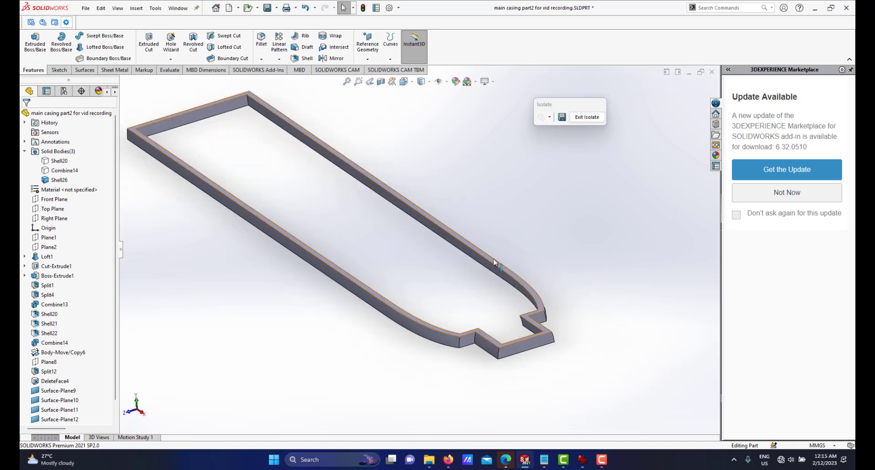
pyautogui.scroll(2, 492, 262)
pyautogui.click(585, 119)
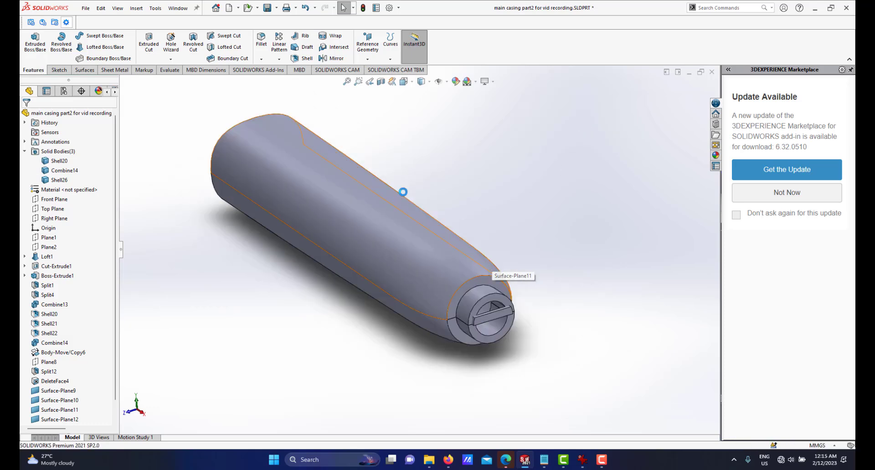
pyautogui.click(54, 180)
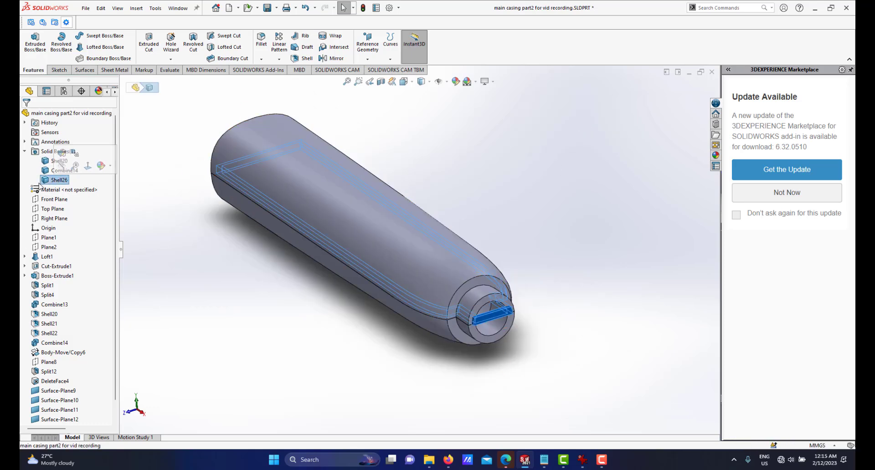
pyautogui.click(46, 162)
pyautogui.rightClick(46, 160)
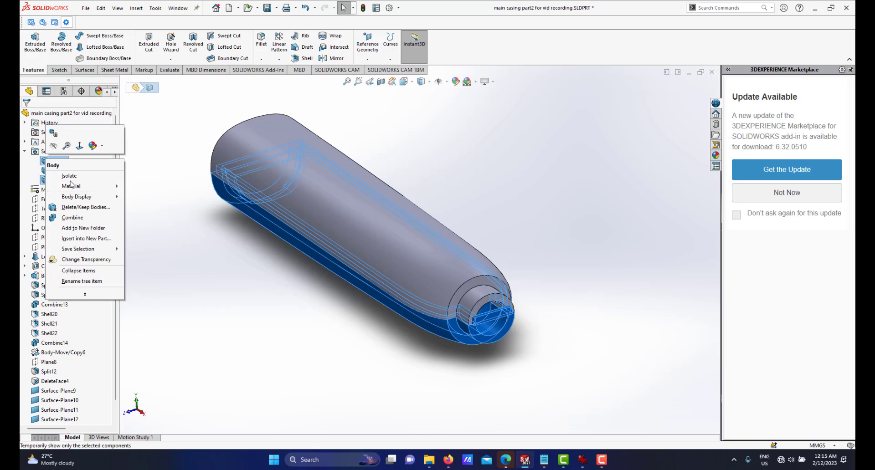
pyautogui.click(69, 176)
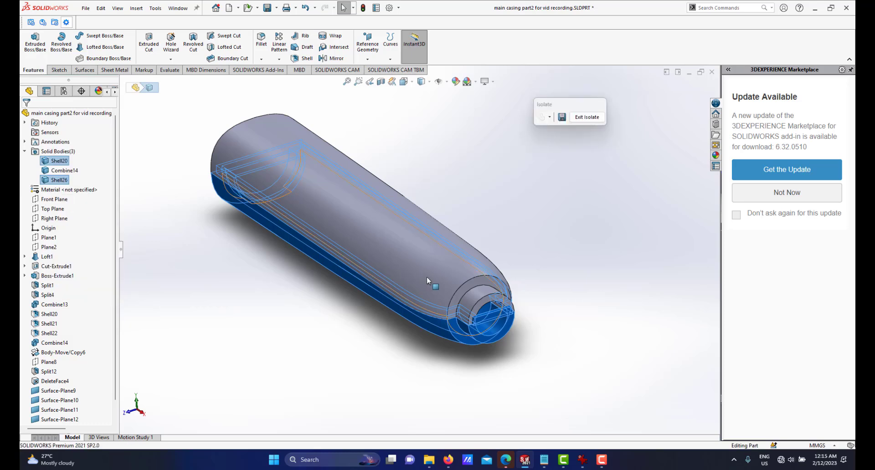
# Step: Examine how the ring sits on the lower casing half's rim at the neck, along the sides and at the opposite end
pyautogui.scroll(-5, 422, 278)
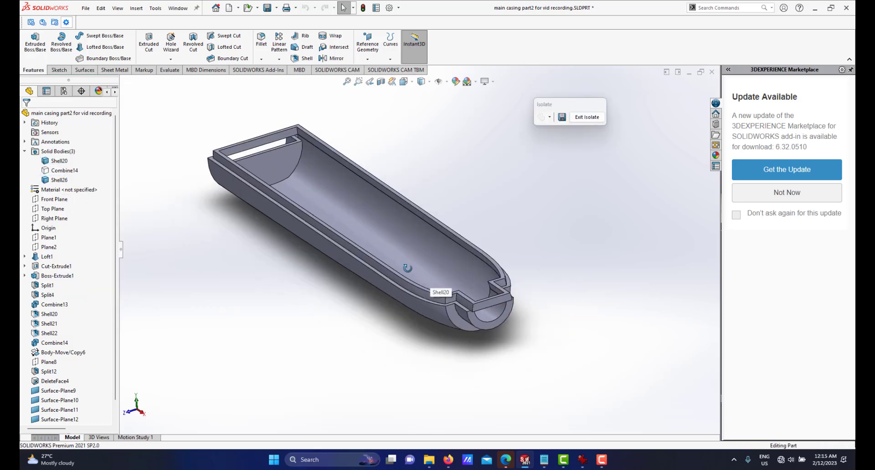
pyautogui.scroll(-5, 472, 273)
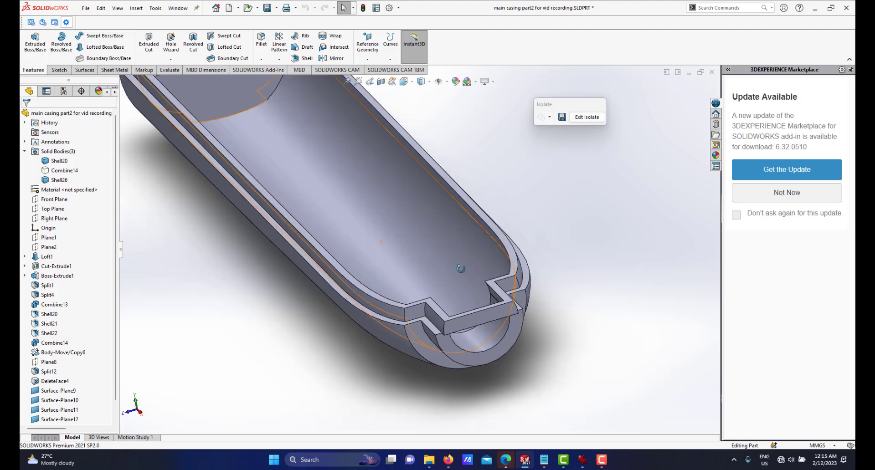
pyautogui.scroll(3, 483, 248)
pyautogui.moveTo(453, 248); pyautogui.dragTo(437, 258, button='middle')
pyautogui.scroll(-3, 389, 242)
pyautogui.scroll(5, 432, 256)
pyautogui.scroll(-2, 297, 183)
pyautogui.scroll(-2, 323, 149)
pyautogui.moveTo(356, 189)
pyautogui.mouseDown(button='middle')
pyautogui.moveTo(423, 218)
pyautogui.moveTo(356, 181)
pyautogui.mouseUp(button='middle')
pyautogui.scroll(-2, 369, 187)
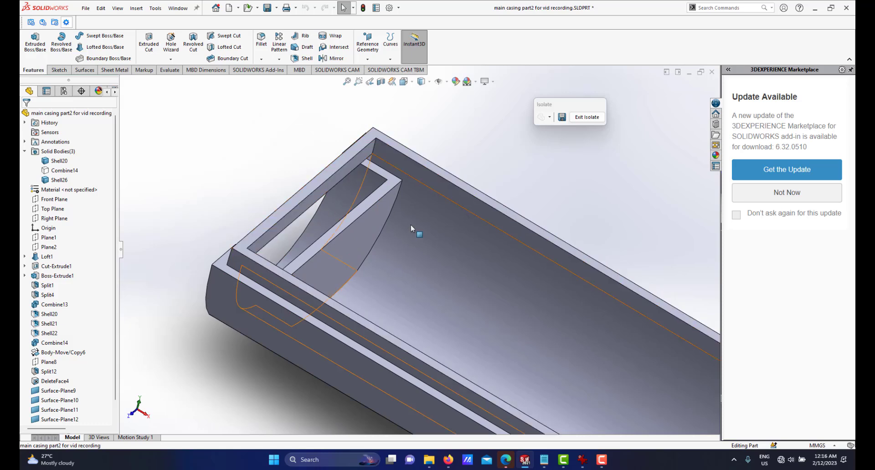
pyautogui.scroll(5, 524, 250)
pyautogui.scroll(-8, 518, 325)
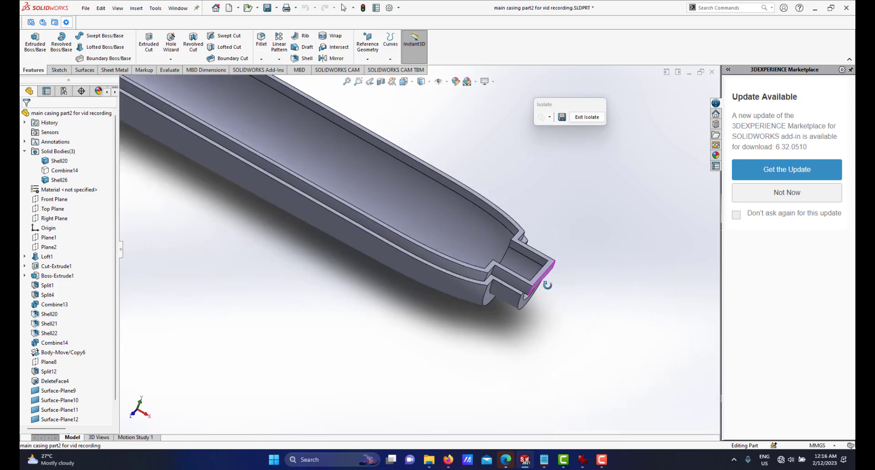
# Step: Exit the current isolation and isolate the shelled ring on its own
pyautogui.scroll(6, 518, 279)
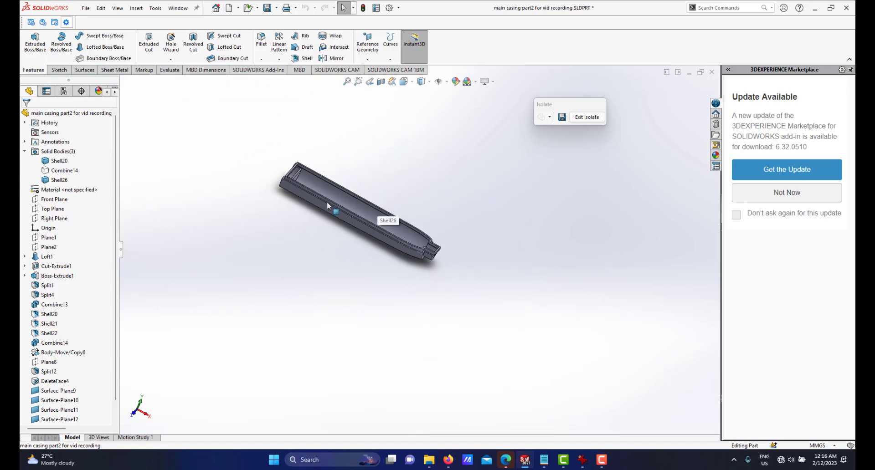
pyautogui.click(591, 119)
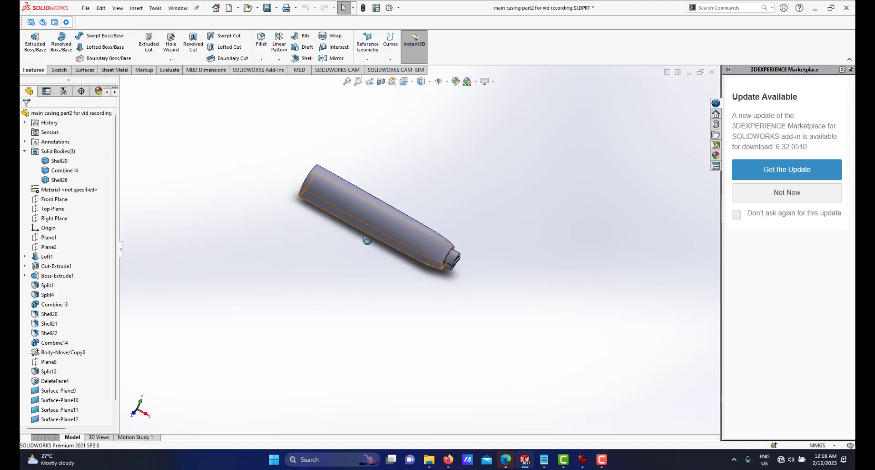
pyautogui.click(58, 179)
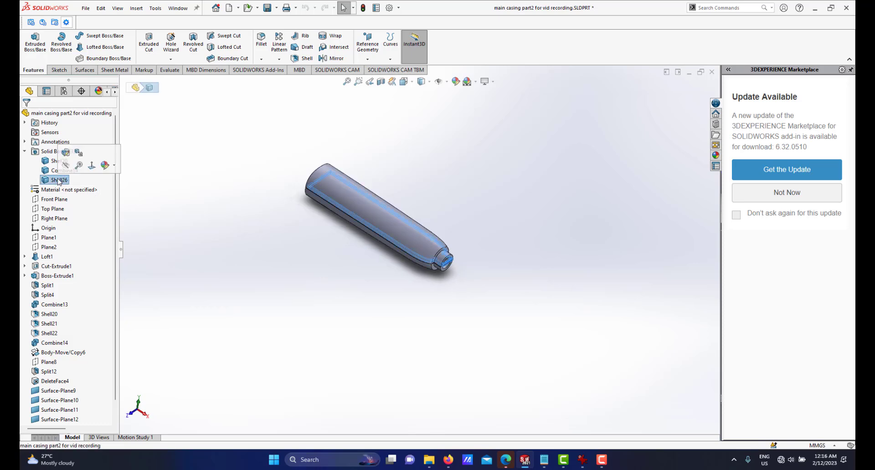
pyautogui.rightClick(59, 180)
pyautogui.click(81, 195)
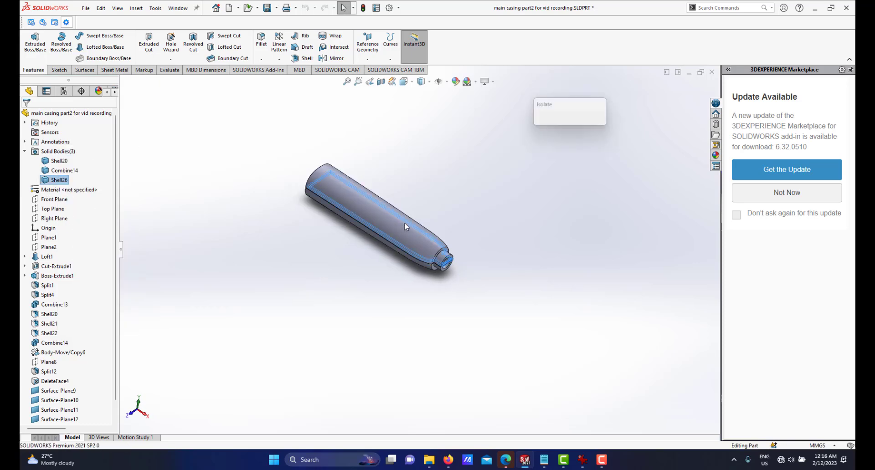
# Step: Split the ring with the inner face of its wide straight end and consume the cut-off crosspiece there
pyautogui.scroll(-8, 356, 192)
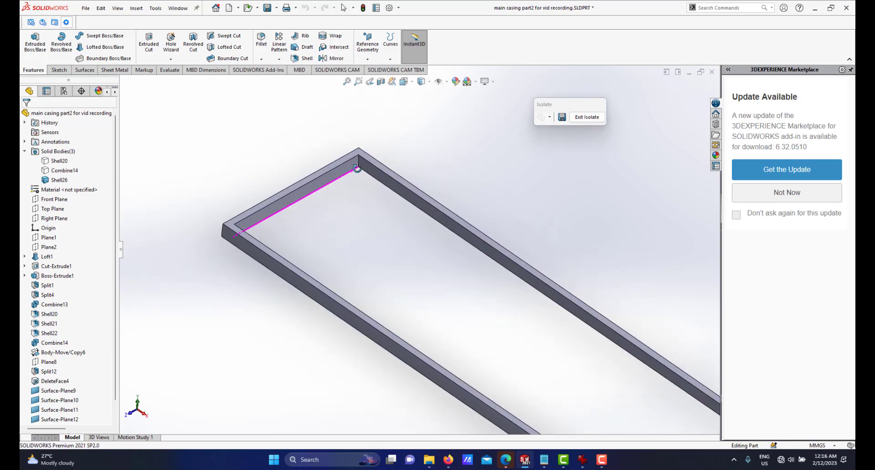
pyautogui.scroll(-2, 365, 175)
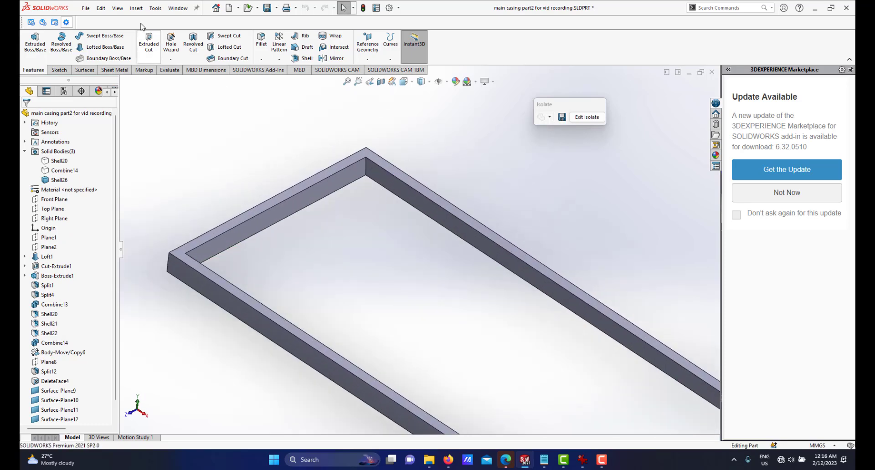
pyautogui.click(136, 7)
pyautogui.moveTo(192, 47)
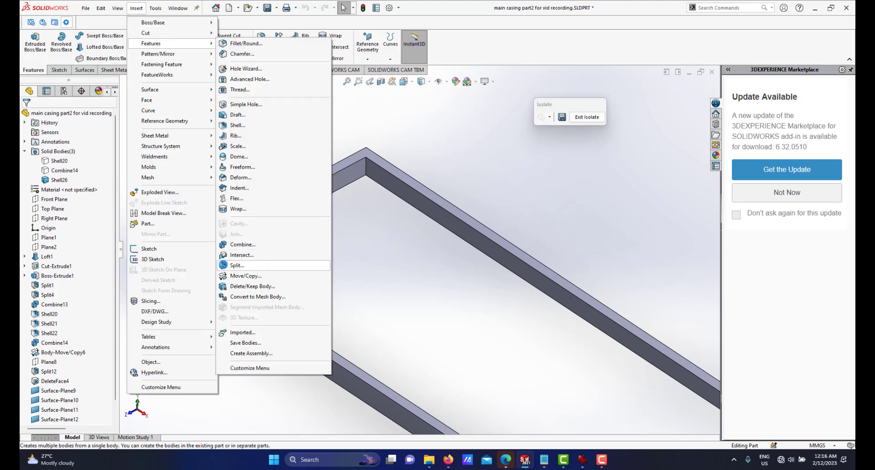
pyautogui.click(236, 265)
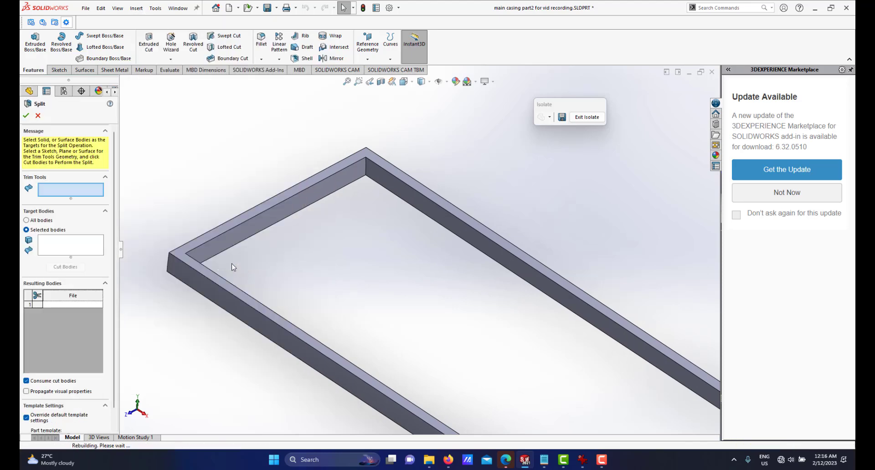
pyautogui.click(262, 219)
pyautogui.click(67, 268)
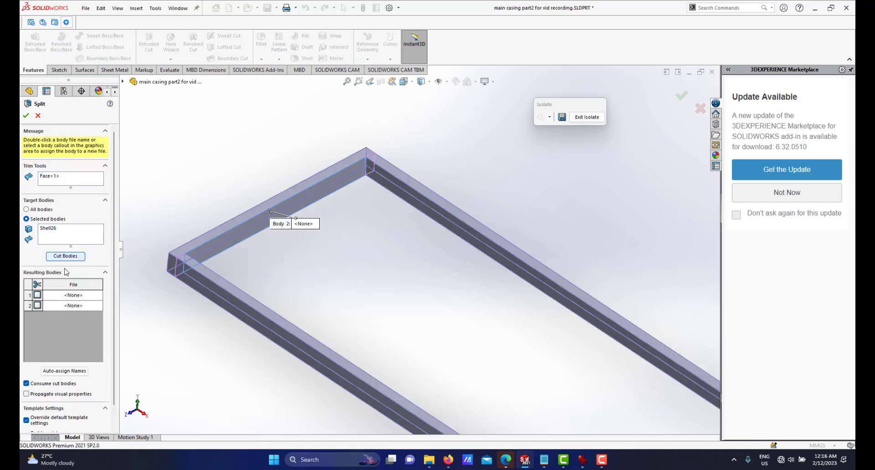
pyautogui.click(37, 305)
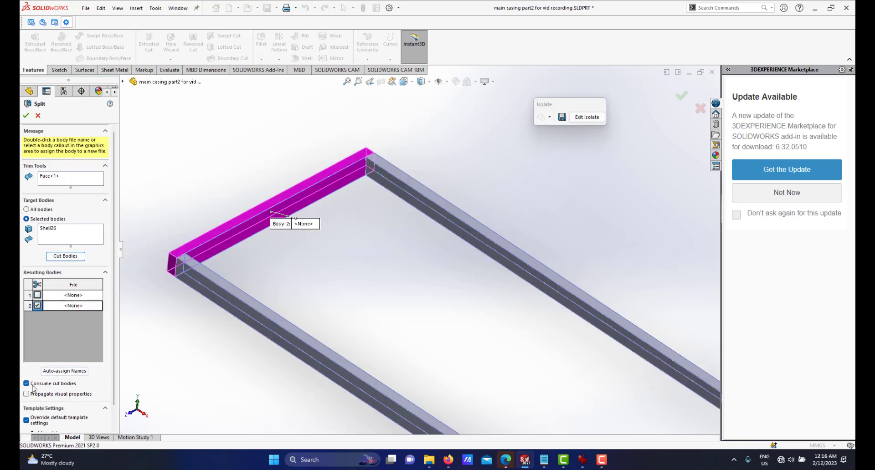
pyautogui.click(26, 116)
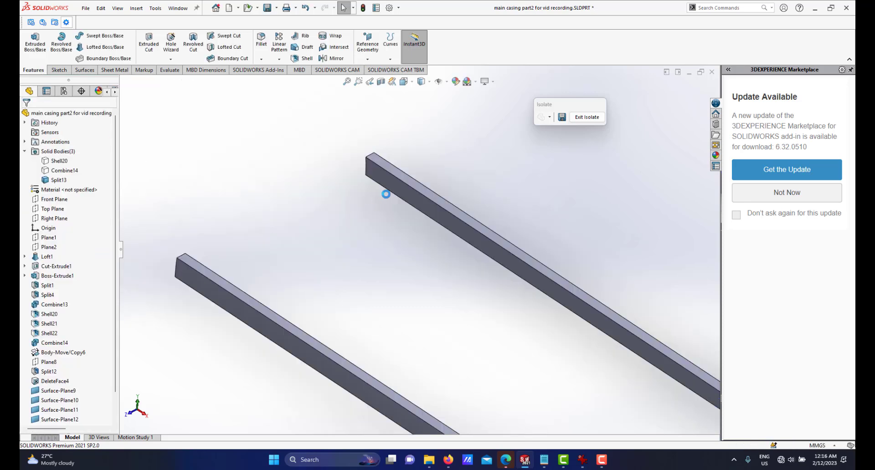
# Step: Split the remaining ring with the inner end face of the neck and consume only the short crosspiece closing the neck
pyautogui.scroll(5, 428, 256)
pyautogui.scroll(-5, 404, 238)
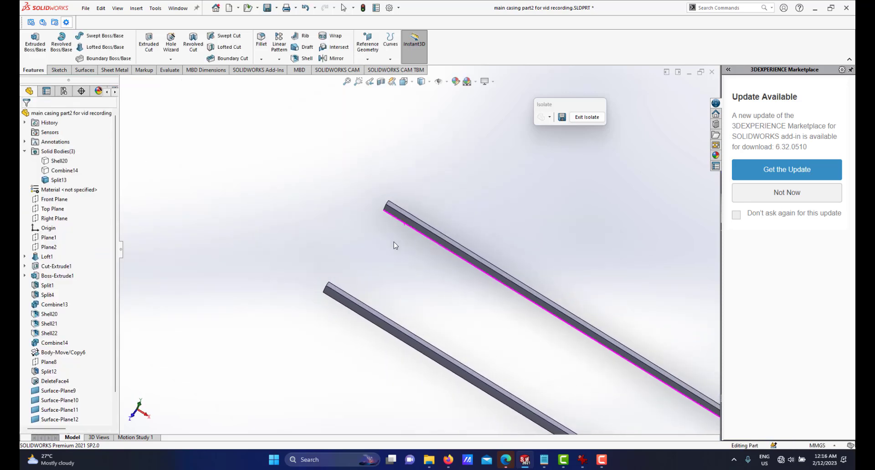
pyautogui.scroll(6, 533, 342)
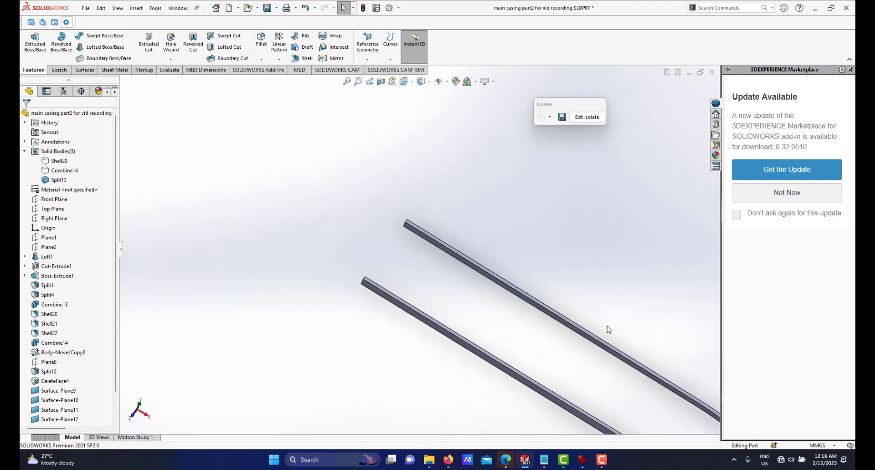
pyautogui.moveTo(432, 328); pyautogui.dragTo(456, 240, button='middle')
pyautogui.scroll(-3, 456, 240)
pyautogui.moveTo(425, 211); pyautogui.dragTo(464, 162, button='middle')
pyautogui.scroll(-4, 523, 196)
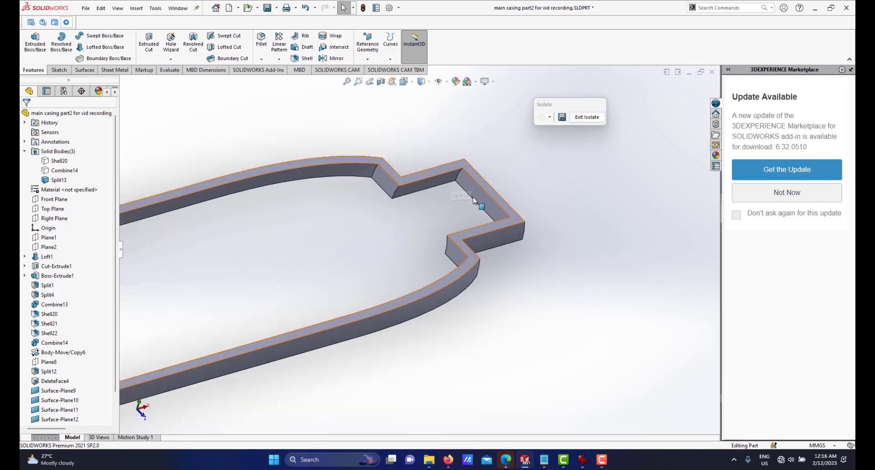
pyautogui.click(476, 187)
pyautogui.click(137, 8)
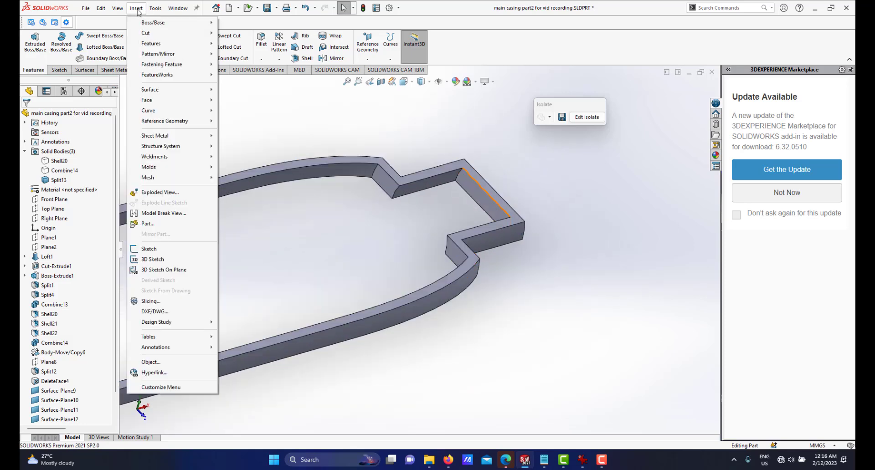
pyautogui.moveTo(182, 44)
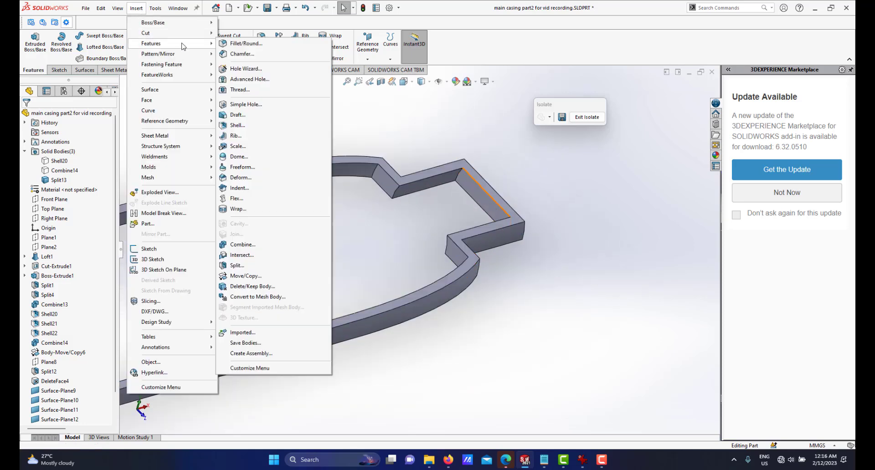
pyautogui.click(231, 266)
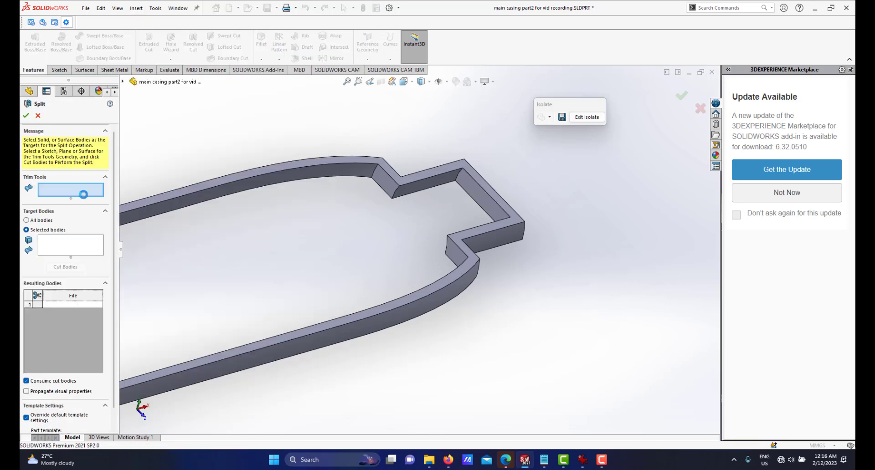
pyautogui.click(471, 194)
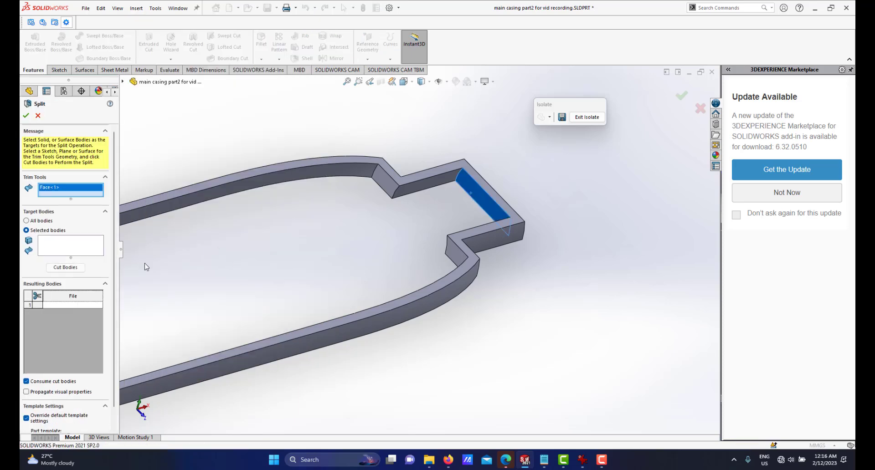
pyautogui.click(71, 268)
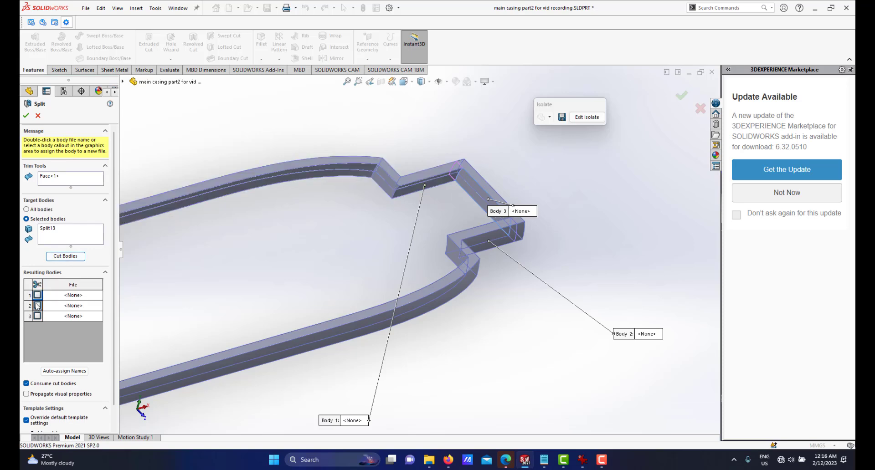
pyautogui.click(37, 316)
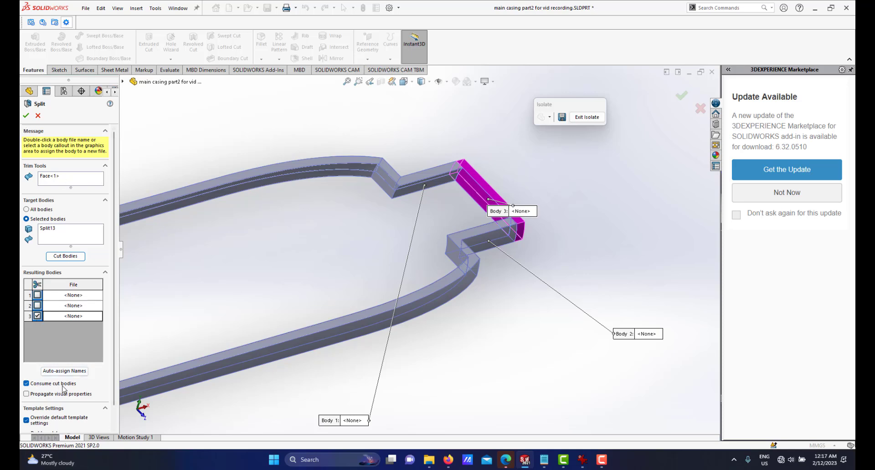
pyautogui.click(25, 116)
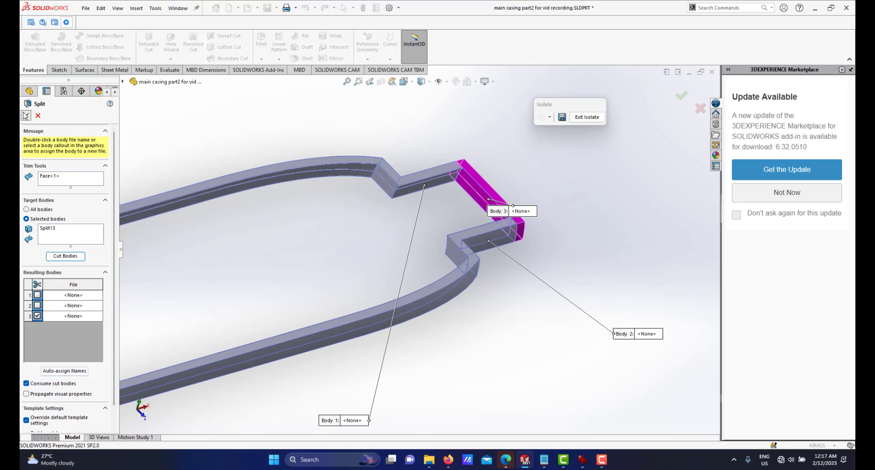
# Step: Exit the isolation, switch to the isometric view, and isolate the lower casing half with the two split side strips
pyautogui.moveTo(425, 302); pyautogui.dragTo(461, 241, button='middle')
pyautogui.click(585, 118)
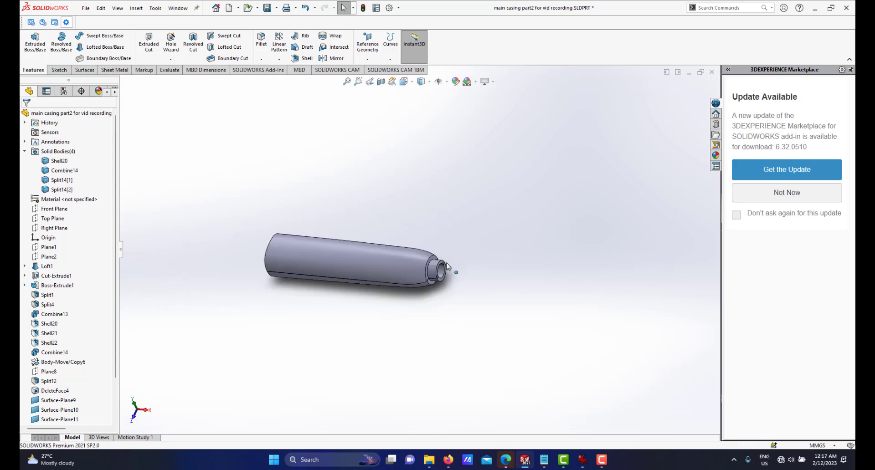
pyautogui.press('space')
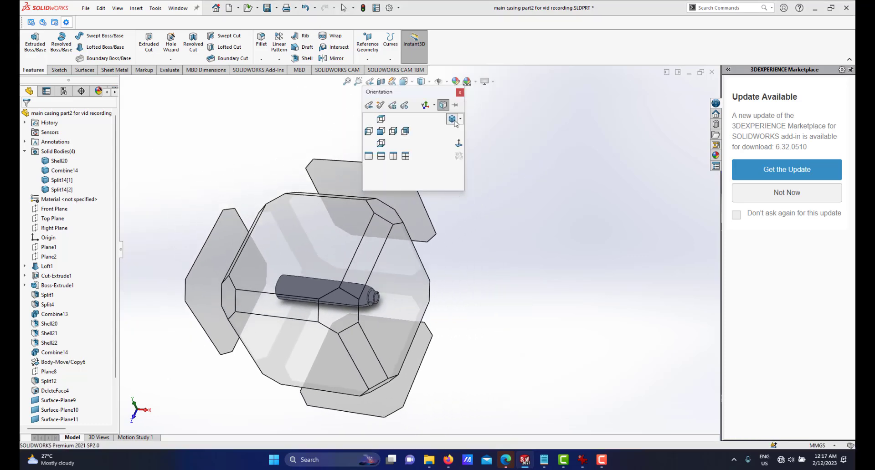
pyautogui.click(452, 121)
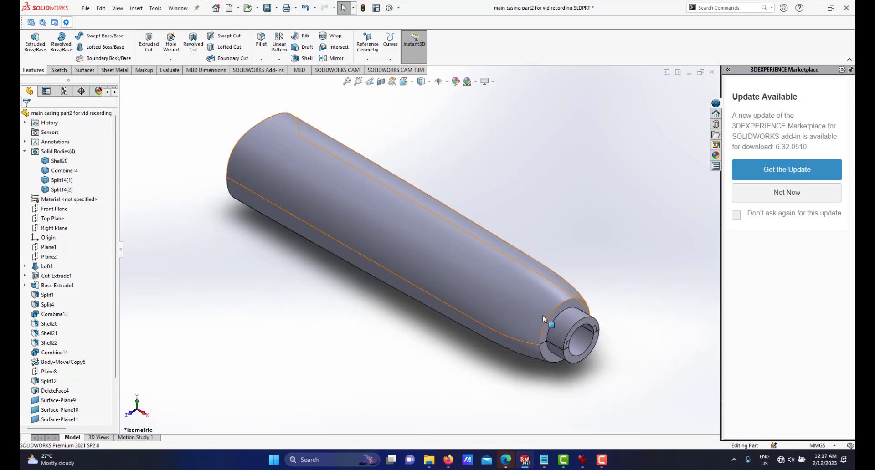
pyautogui.click(62, 184)
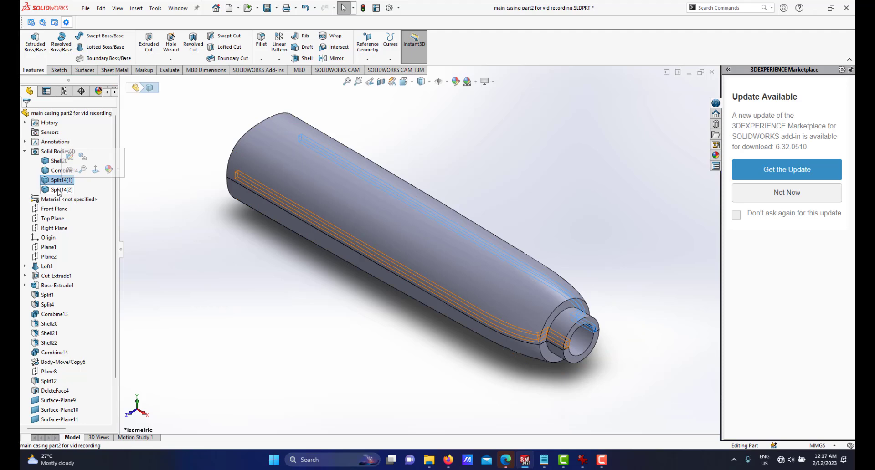
pyautogui.keyDown('ctrl'); pyautogui.click(58, 191); pyautogui.keyUp('ctrl')
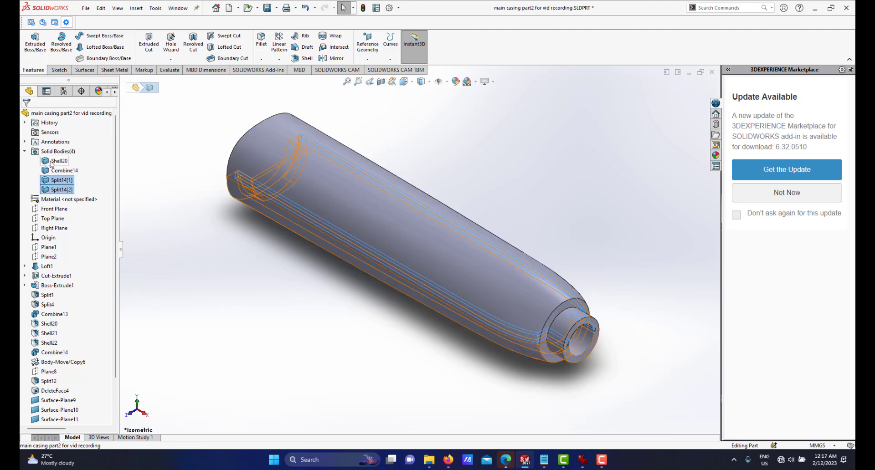
pyautogui.rightClick(59, 161)
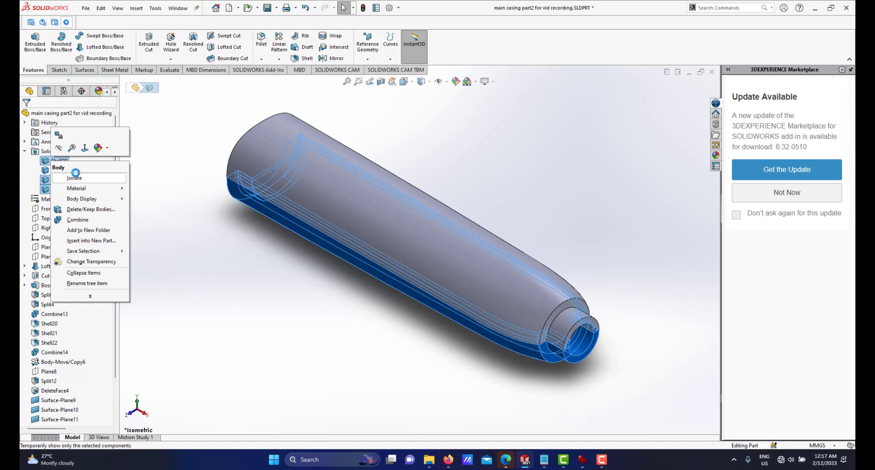
pyautogui.click(73, 178)
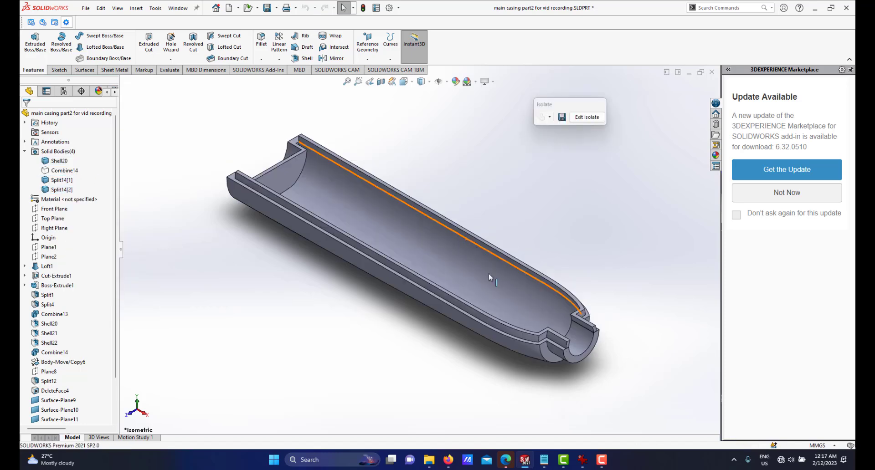
# Step: Examine how the two side strips sit on the lower casing half's rim, at the neck and along both sides
pyautogui.moveTo(512, 254); pyautogui.dragTo(484, 316, button='middle')
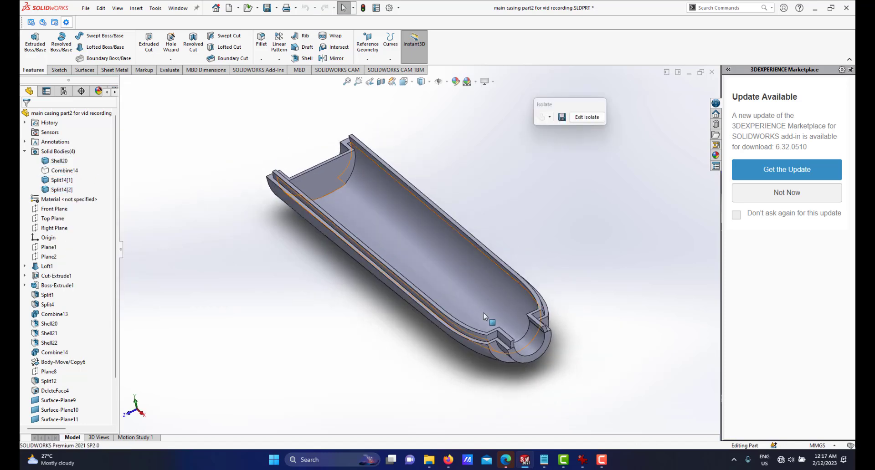
pyautogui.scroll(1, 491, 301)
pyautogui.scroll(-1, 491, 300)
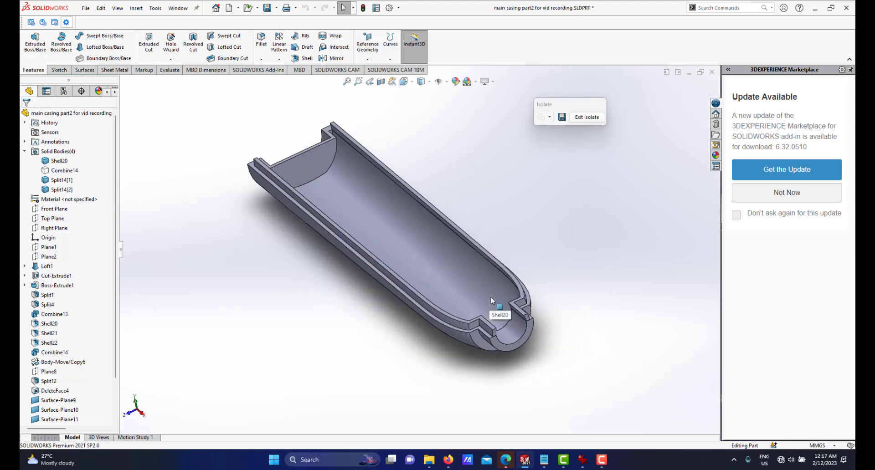
pyautogui.scroll(-4, 491, 299)
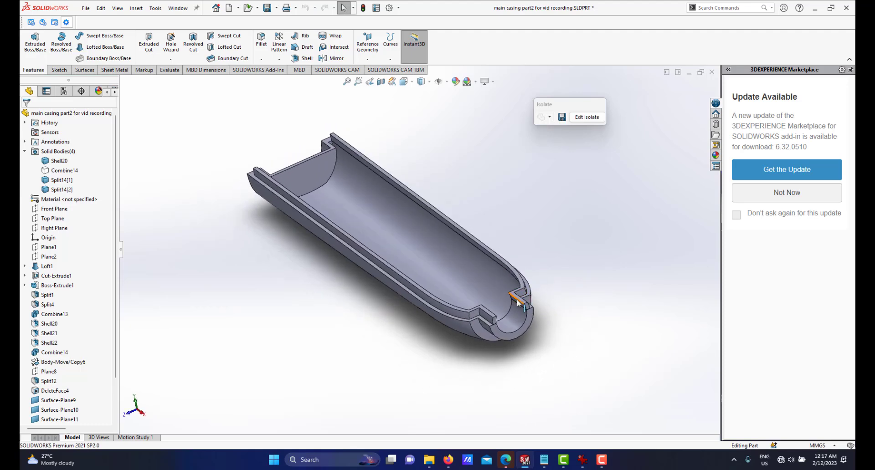
pyautogui.scroll(4, 501, 298)
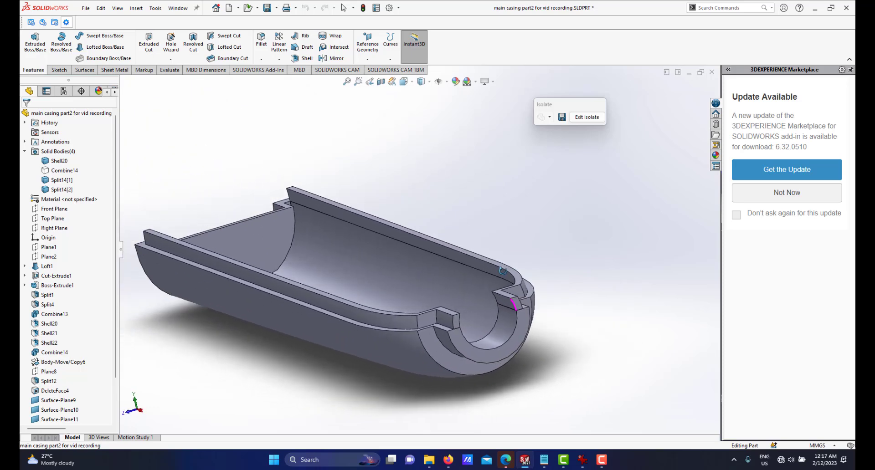
pyautogui.scroll(-2, 501, 279)
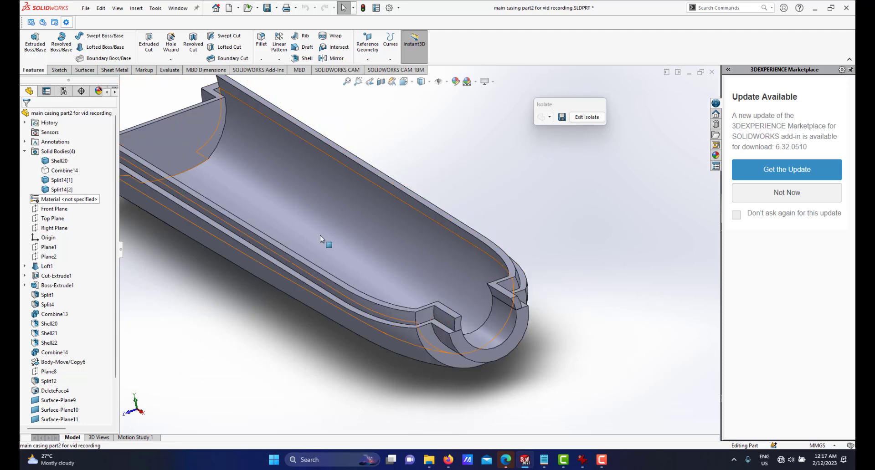
pyautogui.scroll(5, 321, 240)
pyautogui.scroll(-2, 405, 203)
pyautogui.scroll(2, 400, 235)
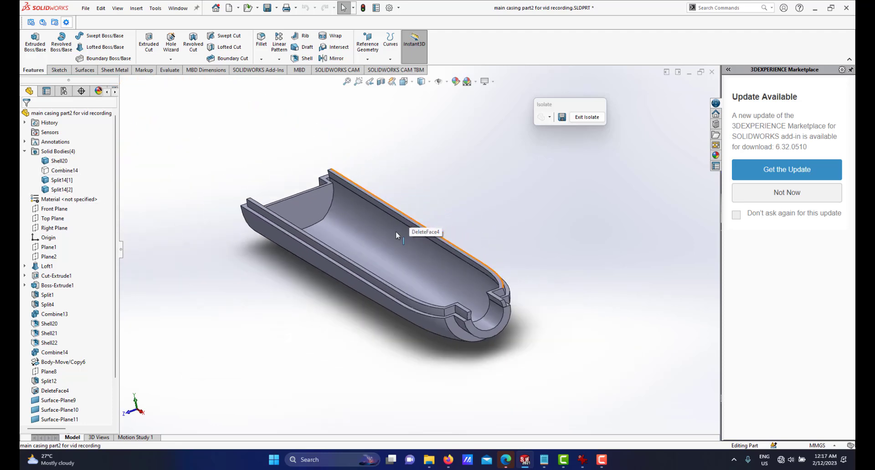
pyautogui.moveTo(348, 193); pyautogui.dragTo(460, 279, button='middle')
pyautogui.scroll(-3, 451, 277)
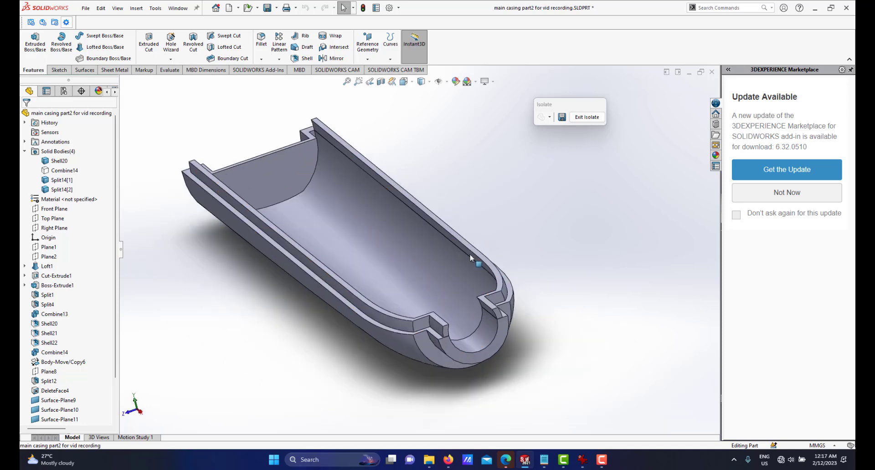
# Step: Try to merge the lower casing half with both split side strips using an additive Combine
pyautogui.moveTo(400, 279); pyautogui.dragTo(367, 193, button='middle')
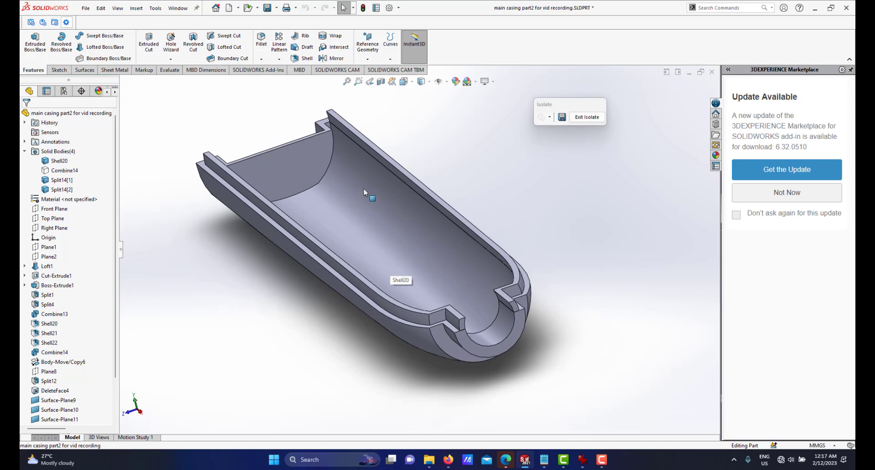
pyautogui.click(135, 8)
pyautogui.moveTo(152, 44)
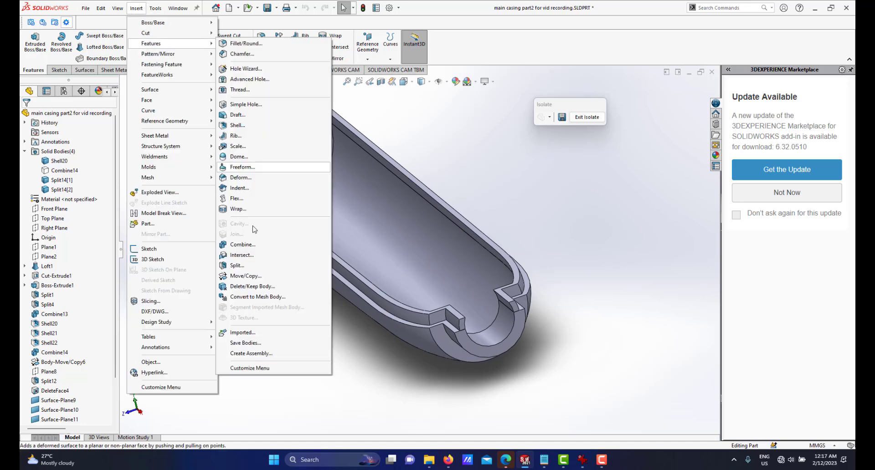
pyautogui.click(238, 246)
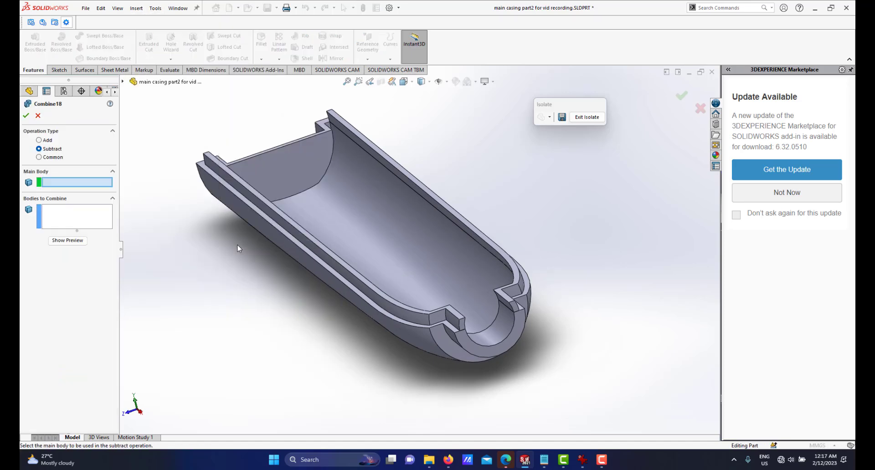
pyautogui.click(39, 140)
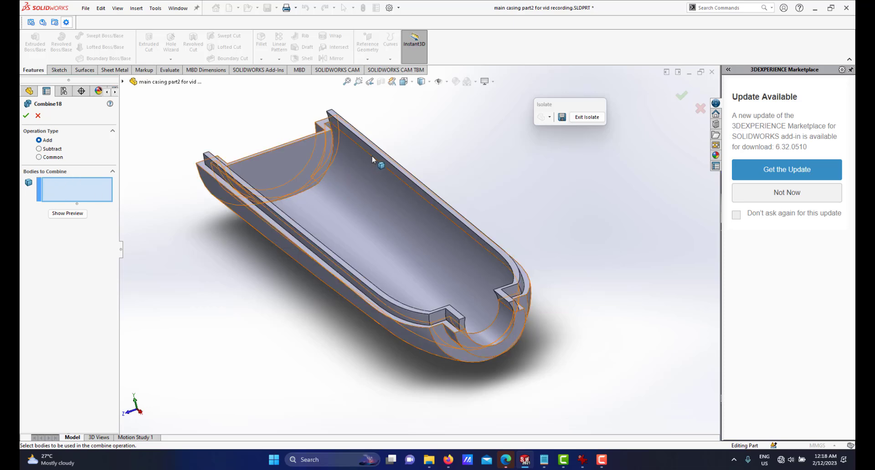
pyautogui.click(374, 216)
pyautogui.click(374, 216)
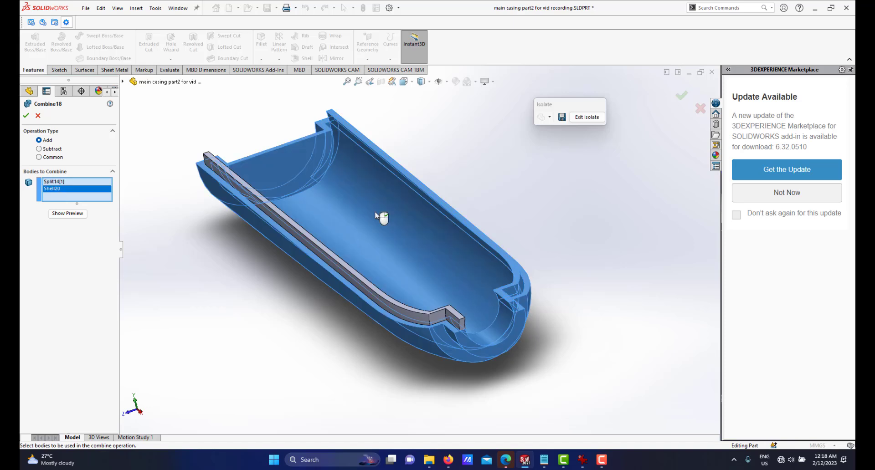
pyautogui.click(297, 232)
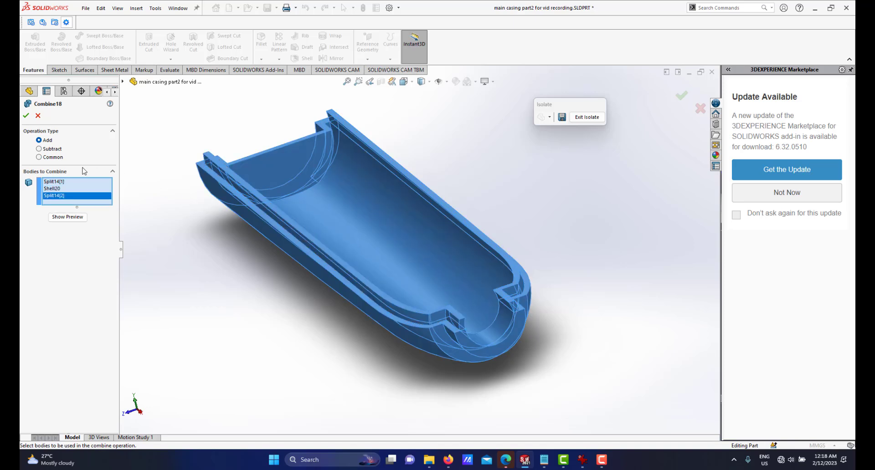
pyautogui.click(26, 115)
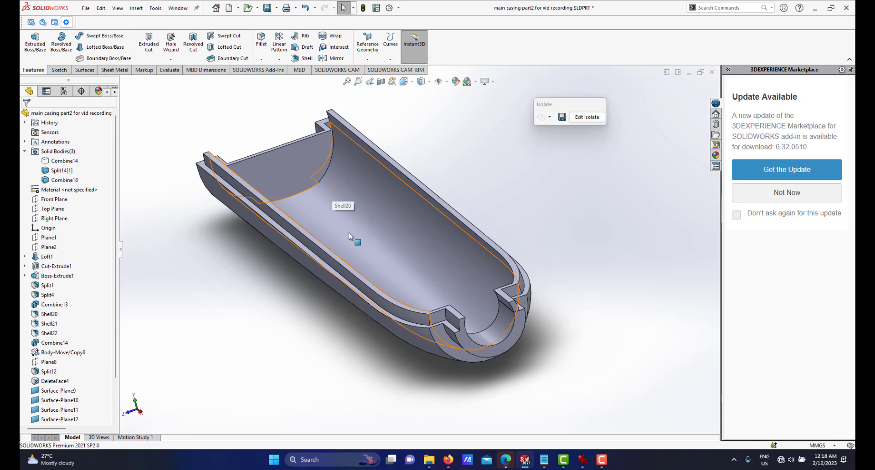
# Step: Examine the lip along the lower casing half's rim and around its neck for how the side strips merged
pyautogui.scroll(2, 382, 263)
pyautogui.moveTo(423, 257)
pyautogui.mouseDown(button='middle')
pyautogui.moveTo(416, 244)
pyautogui.moveTo(416, 256)
pyautogui.moveTo(427, 258)
pyautogui.mouseUp(button='middle')
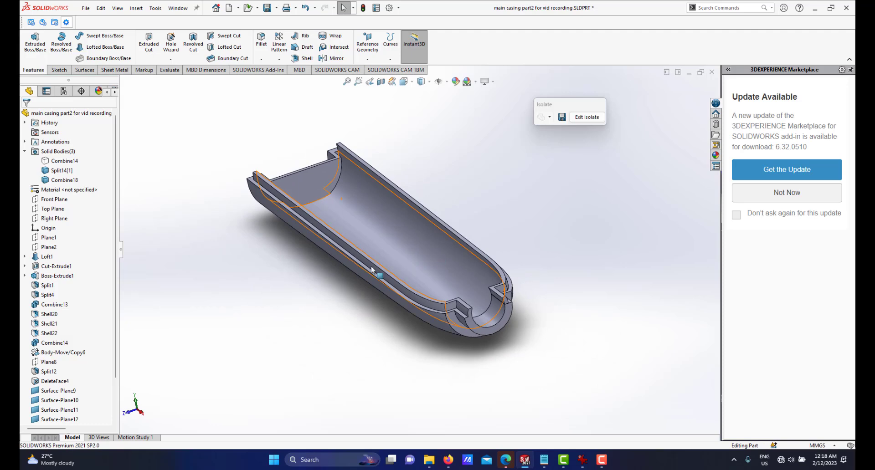
pyautogui.scroll(-3, 477, 263)
pyautogui.moveTo(476, 263); pyautogui.dragTo(319, 223, button='middle')
pyautogui.scroll(-6, 479, 243)
pyautogui.scroll(5, 216, 254)
pyautogui.scroll(-3, 457, 227)
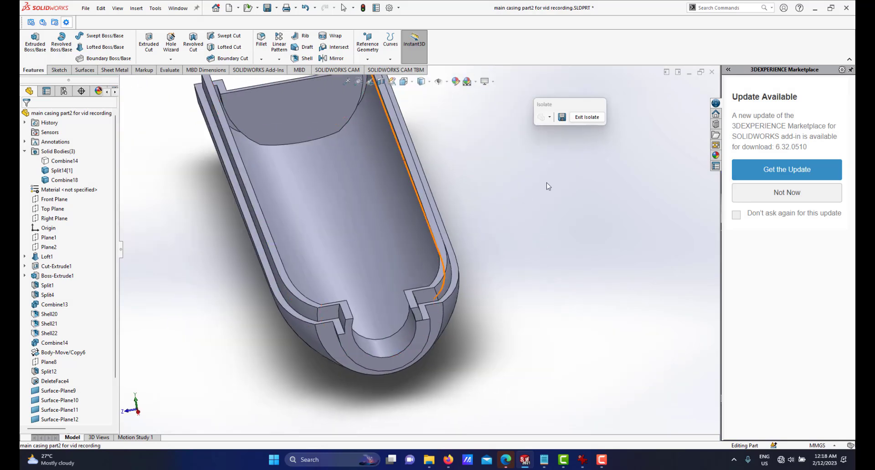
# Step: Exit the isolation and check the solid bodies for any split side strip still separate from the lower casing half
pyautogui.click(583, 118)
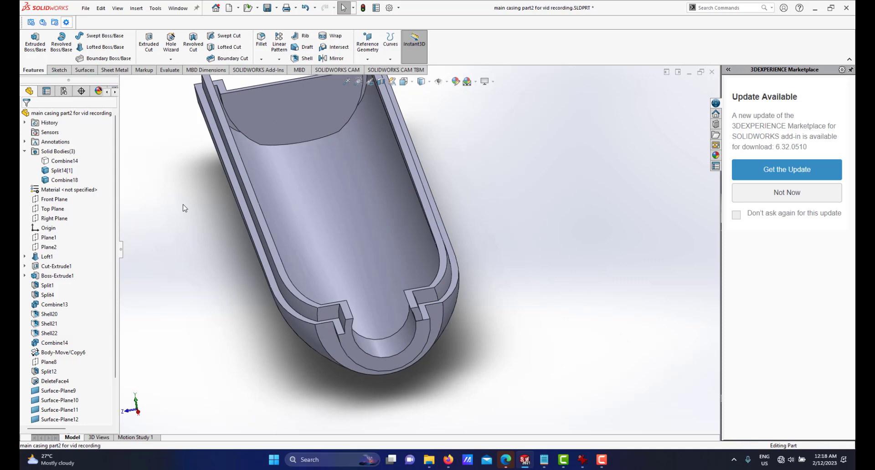
pyautogui.click(115, 385)
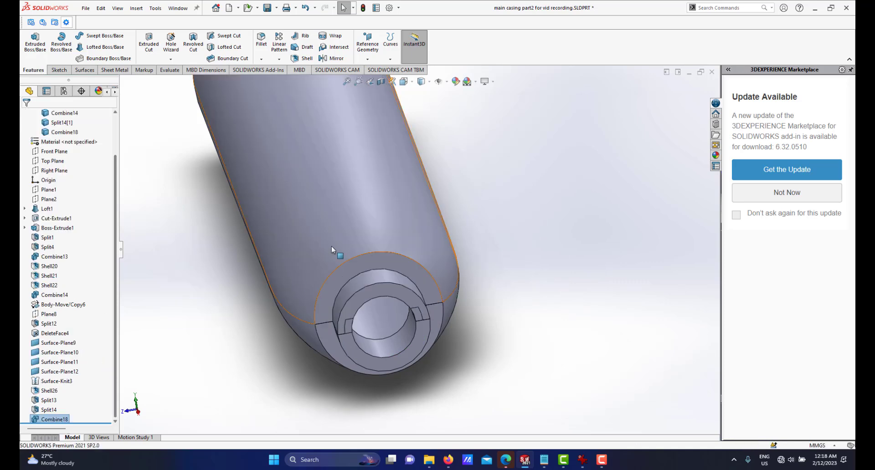
pyautogui.scroll(1, 332, 249)
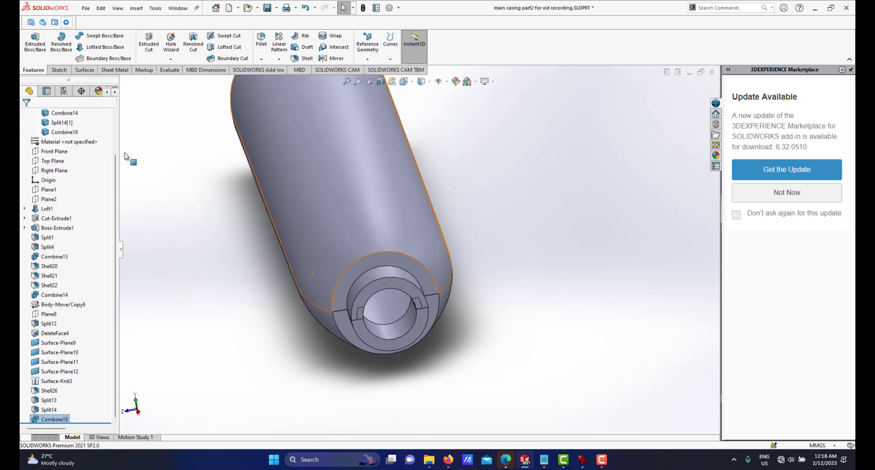
pyautogui.click(115, 113)
pyautogui.click(116, 114)
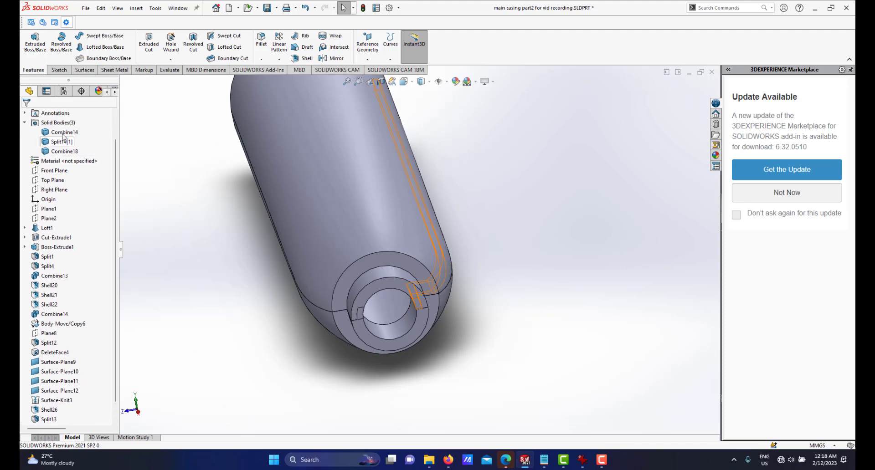
pyautogui.scroll(4, 383, 225)
pyautogui.moveTo(381, 223); pyautogui.dragTo(401, 184, button='middle')
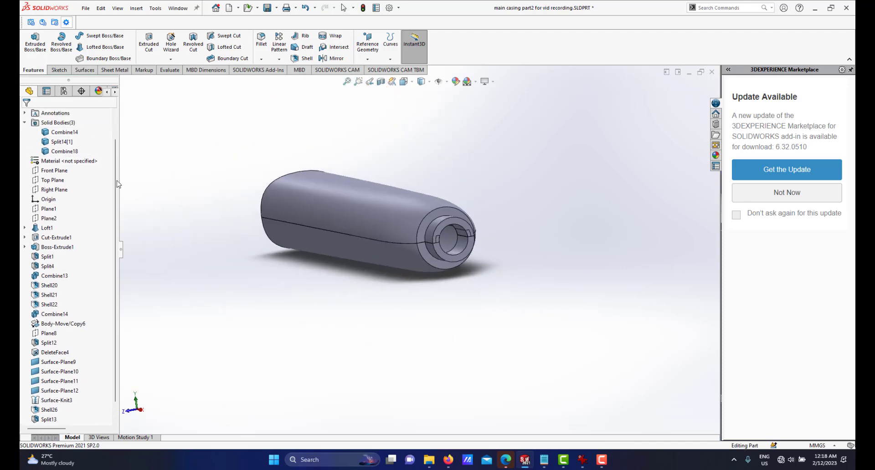
pyautogui.click(61, 141)
pyautogui.moveTo(368, 210); pyautogui.dragTo(425, 254, button='middle')
pyautogui.scroll(-3, 368, 219)
pyautogui.scroll(3, 426, 257)
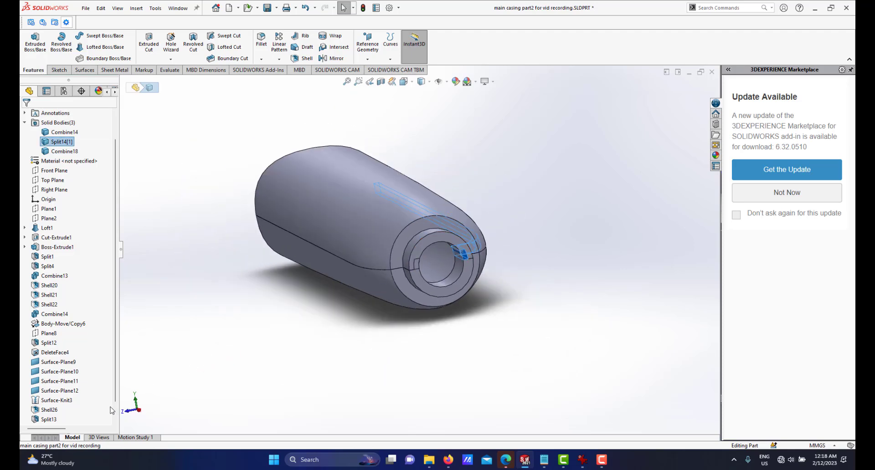
pyautogui.scroll(-1, 91, 417)
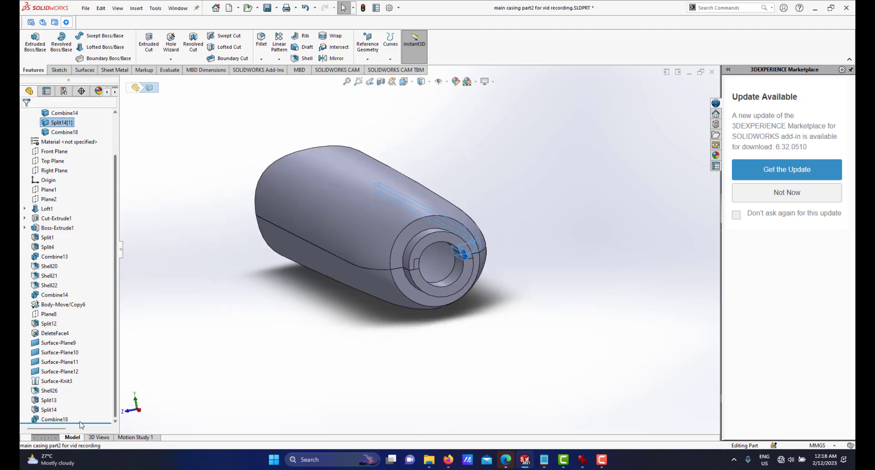
# Step: Delete the last combine feature that joined the lower casing half with the side strips
pyautogui.rightClick(51, 421)
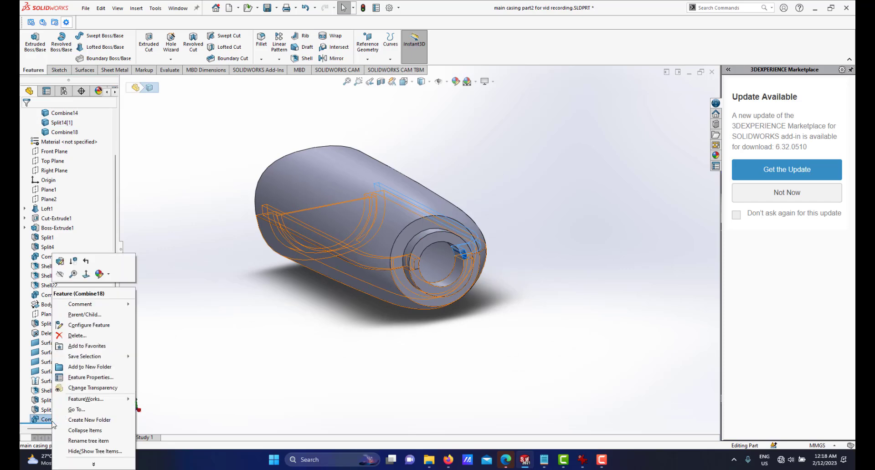
pyautogui.click(75, 337)
pyautogui.click(491, 187)
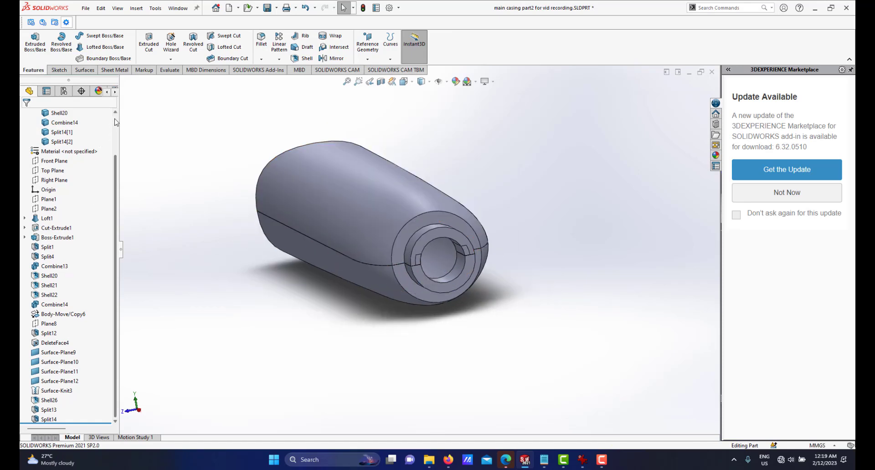
# Step: Combine the Shell20 lower half with the Split14[1] and Split14[2] strips using the Add operation
pyautogui.scroll(3, 80, 176)
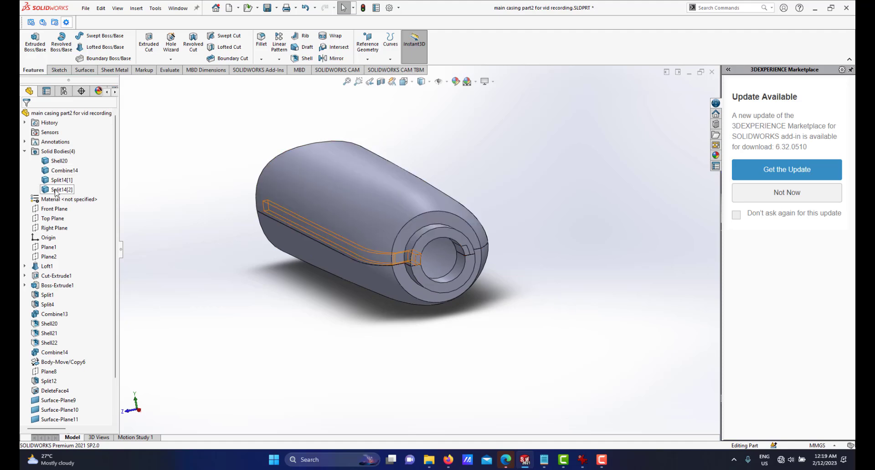
pyautogui.click(55, 161)
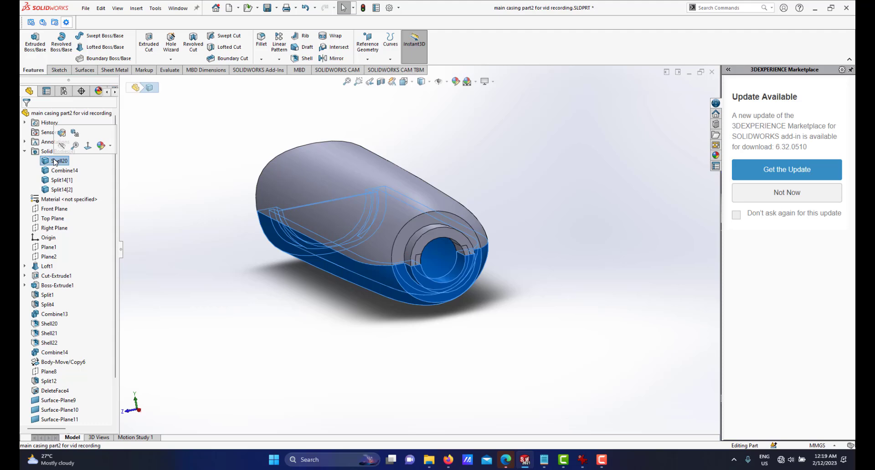
pyautogui.keyDown('ctrl'); pyautogui.click(63, 181); pyautogui.keyUp('ctrl')
pyautogui.keyDown('ctrl'); pyautogui.click(61, 190); pyautogui.keyUp('ctrl')
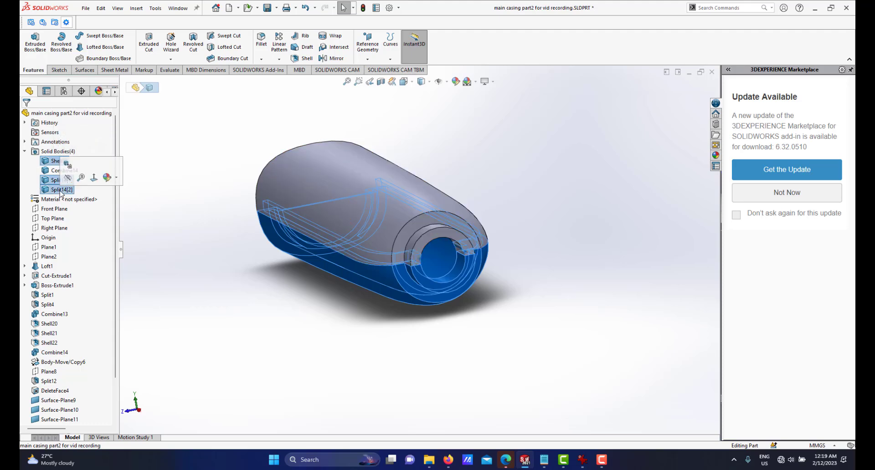
pyautogui.click(133, 9)
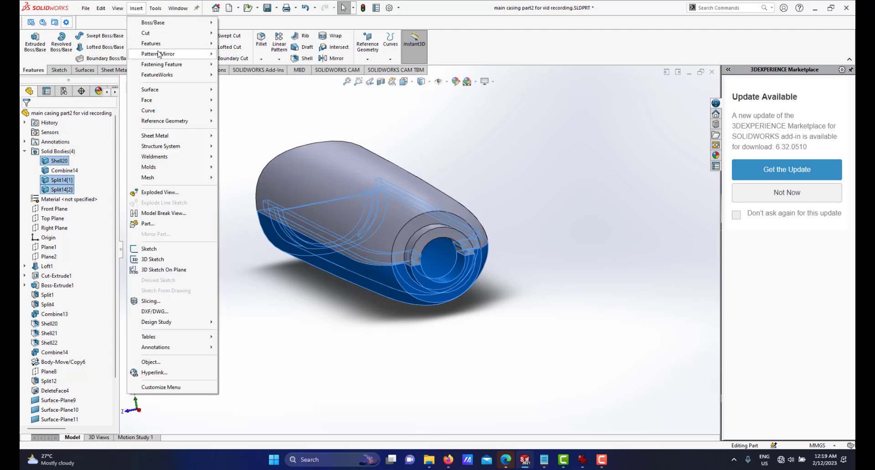
pyautogui.moveTo(164, 44)
pyautogui.click(242, 246)
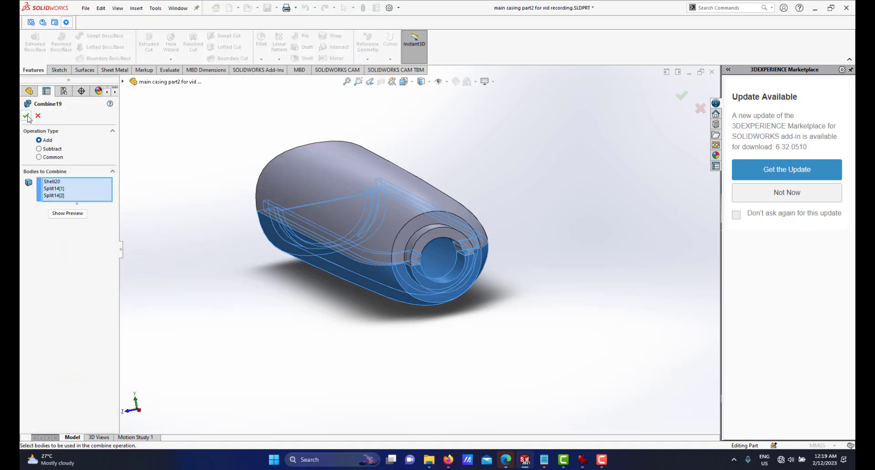
pyautogui.click(27, 117)
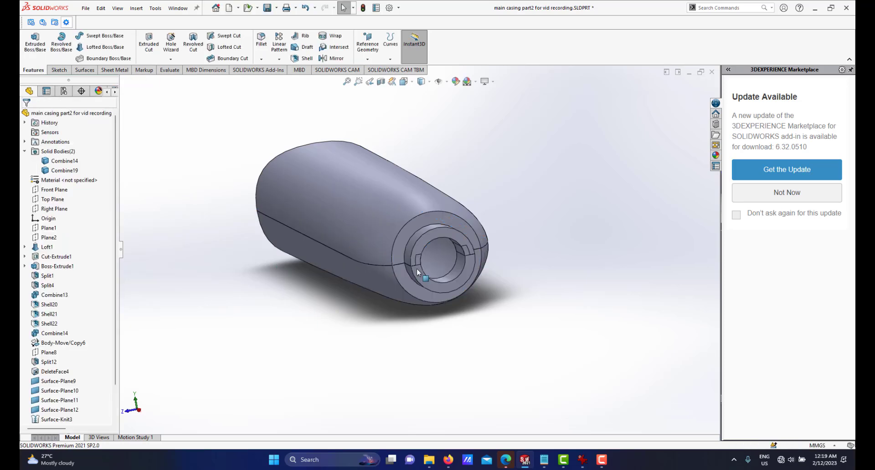
# Step: Isolate the combined lower casing half and examine the lip along its rim and at the neck
pyautogui.scroll(-2, 416, 269)
pyautogui.moveTo(428, 265); pyautogui.dragTo(408, 253, button='middle')
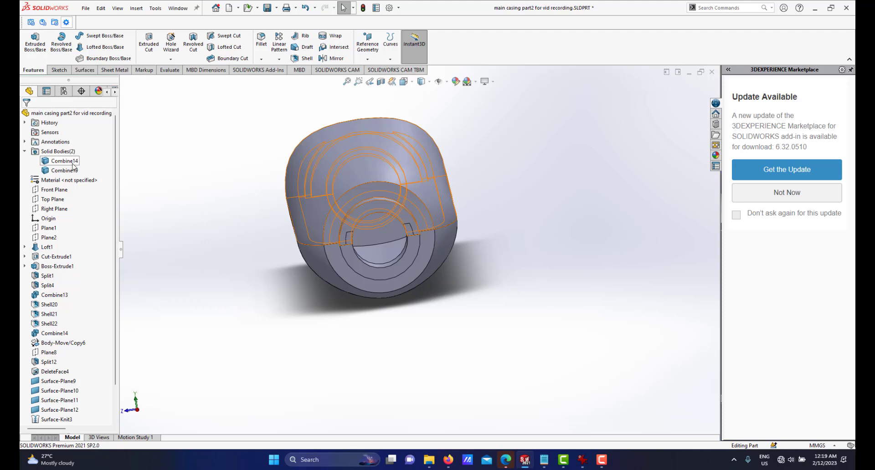
pyautogui.click(56, 171)
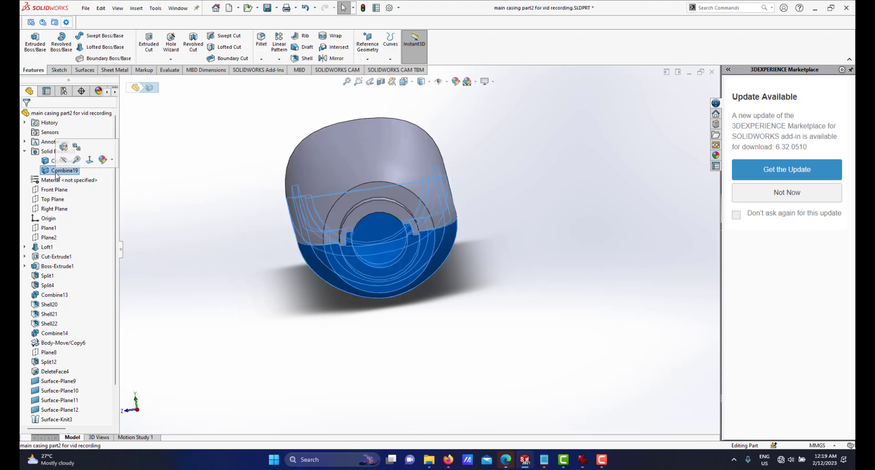
pyautogui.rightClick(56, 174)
pyautogui.click(69, 191)
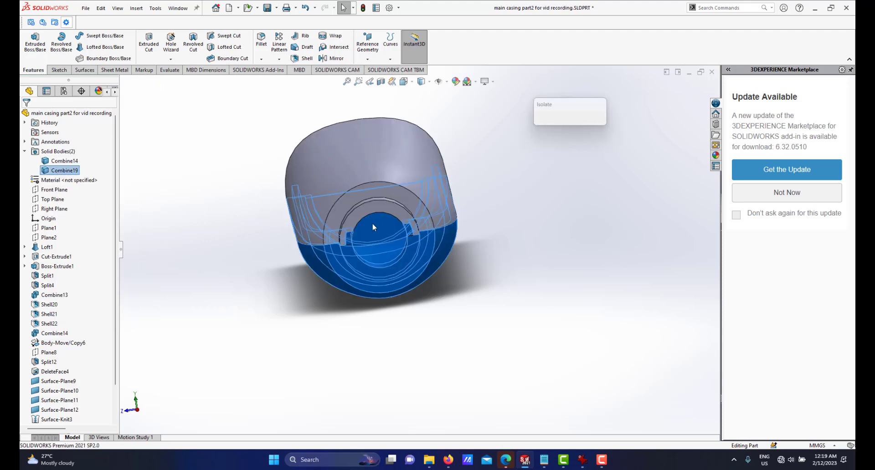
pyautogui.moveTo(436, 233); pyautogui.dragTo(455, 235, button='middle')
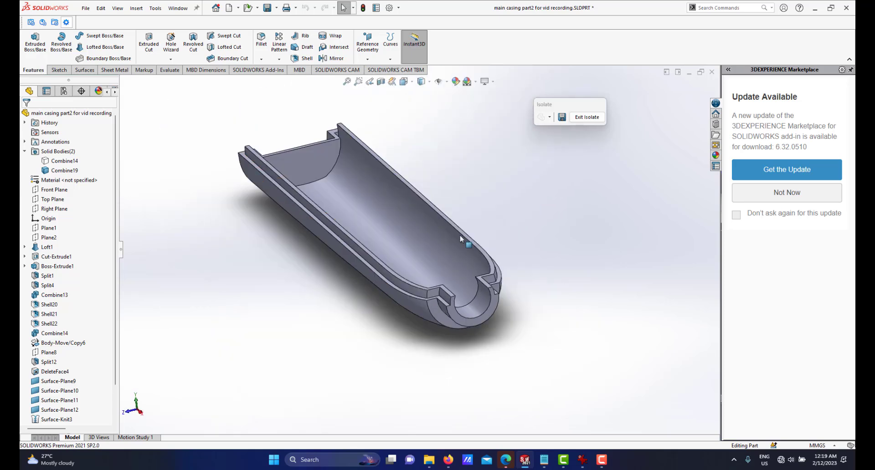
pyautogui.scroll(-5, 458, 247)
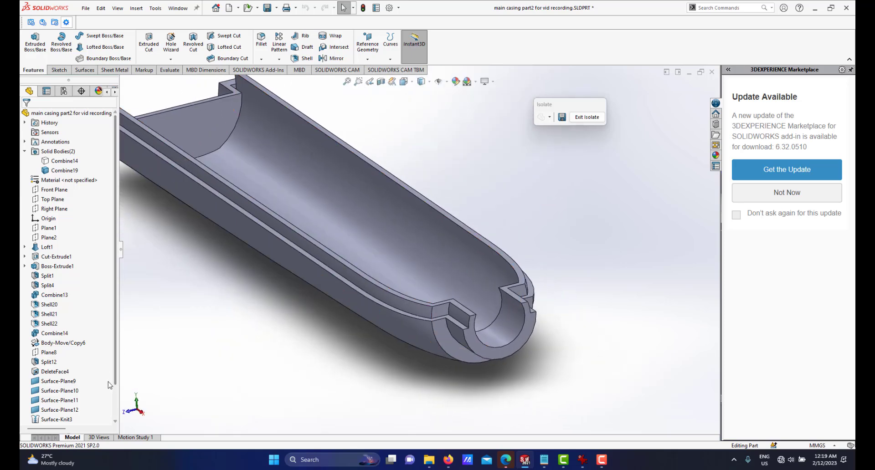
pyautogui.scroll(3, 456, 259)
pyautogui.scroll(-2, 435, 243)
pyautogui.moveTo(436, 244); pyautogui.dragTo(416, 254, button='middle')
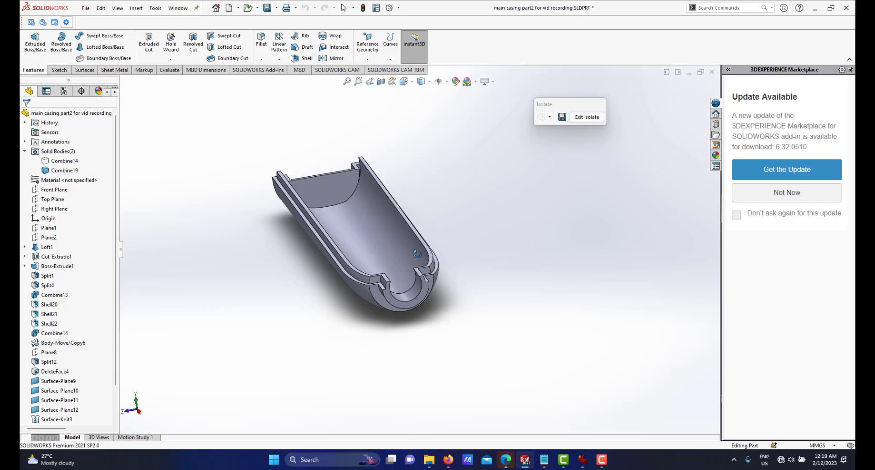
# Step: Exit the isolation and inspect the parting line and the neck joint between the two assembled casing halves
pyautogui.click(584, 118)
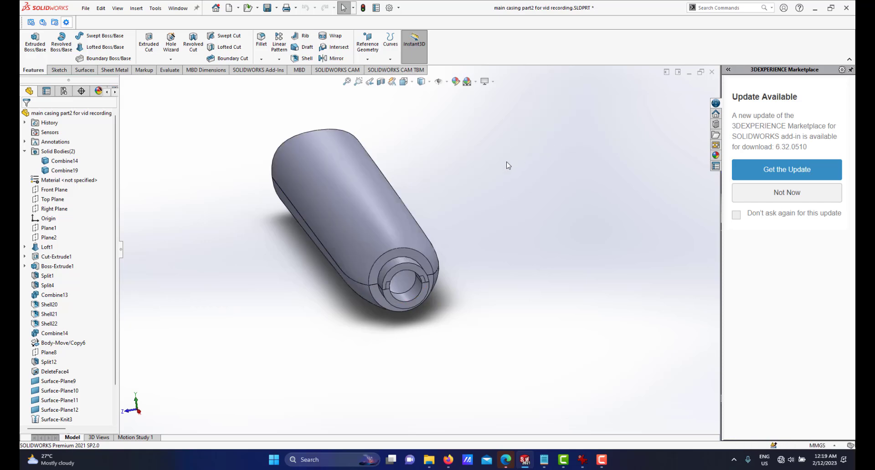
pyautogui.moveTo(315, 244); pyautogui.dragTo(336, 240, button='middle')
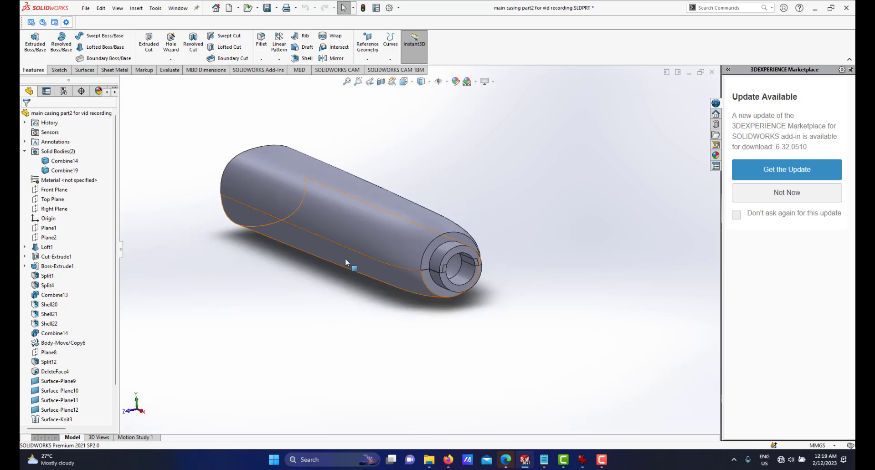
pyautogui.click(338, 261)
pyautogui.click(321, 304)
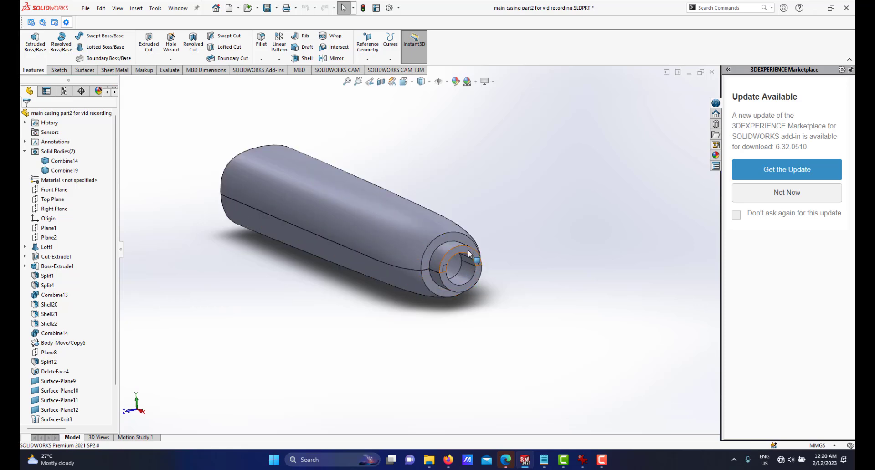
pyautogui.scroll(-2, 418, 268)
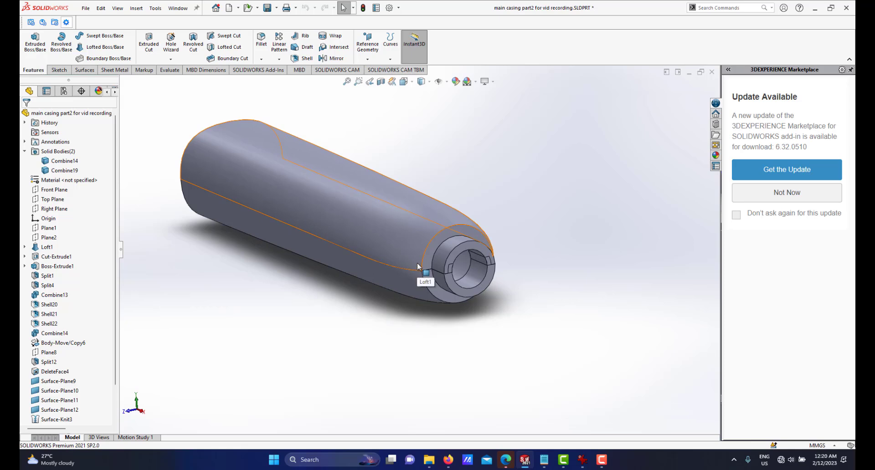
pyautogui.scroll(1, 417, 263)
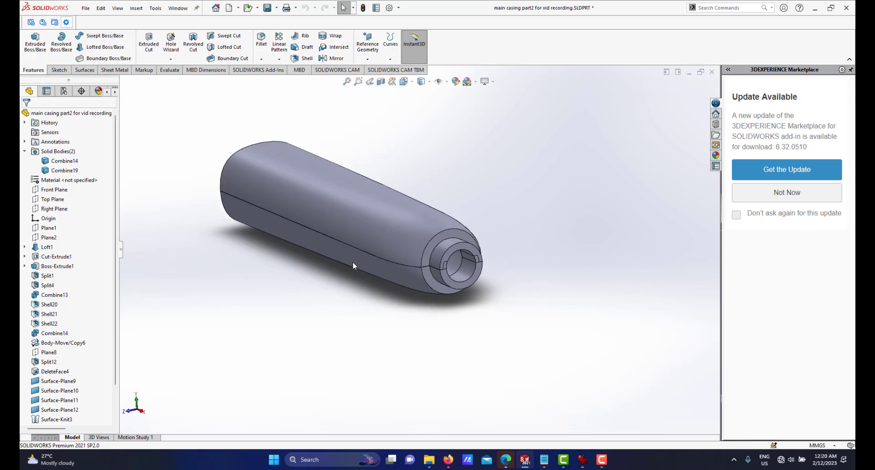
pyautogui.click(337, 250)
pyautogui.click(440, 130)
pyautogui.click(136, 8)
pyautogui.moveTo(173, 43)
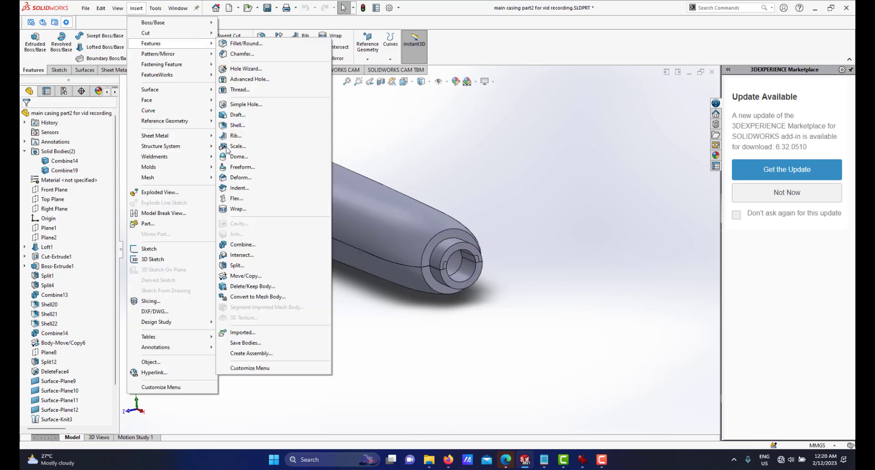
pyautogui.click(242, 266)
pyautogui.click(38, 116)
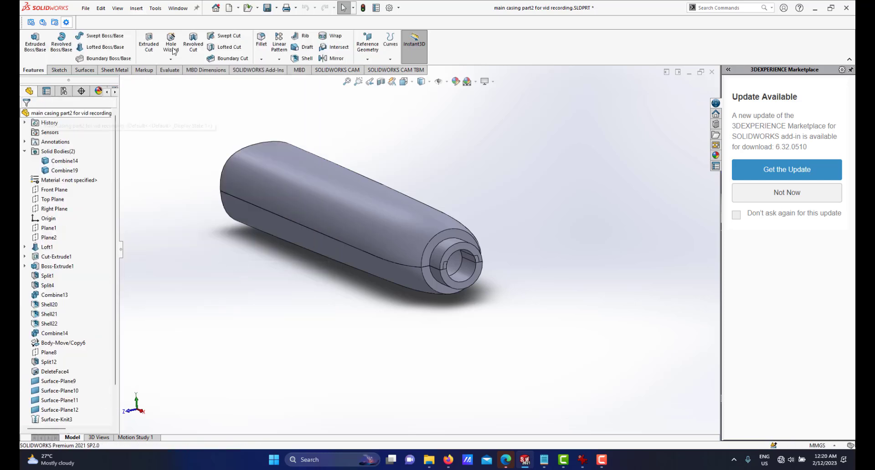
# Step: Make one in-place copy of the lower casing half, Combine19, using Move/Copy Body without any translation or rotation
pyautogui.click(137, 8)
pyautogui.moveTo(162, 46)
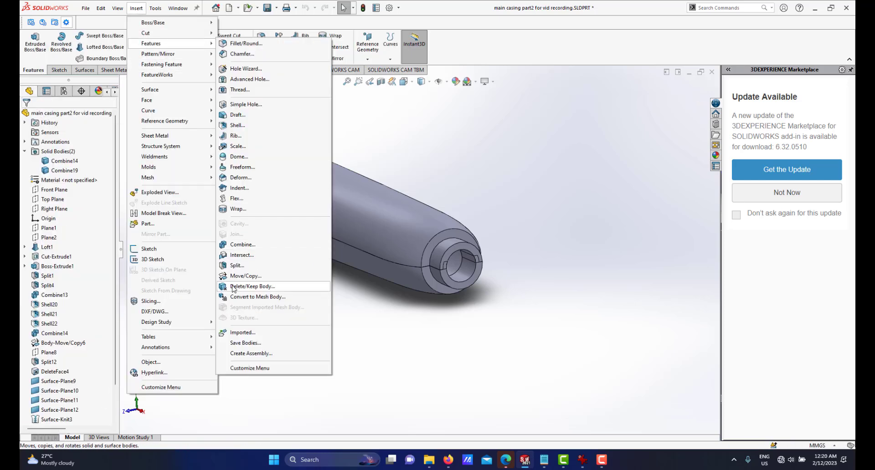
pyautogui.click(245, 275)
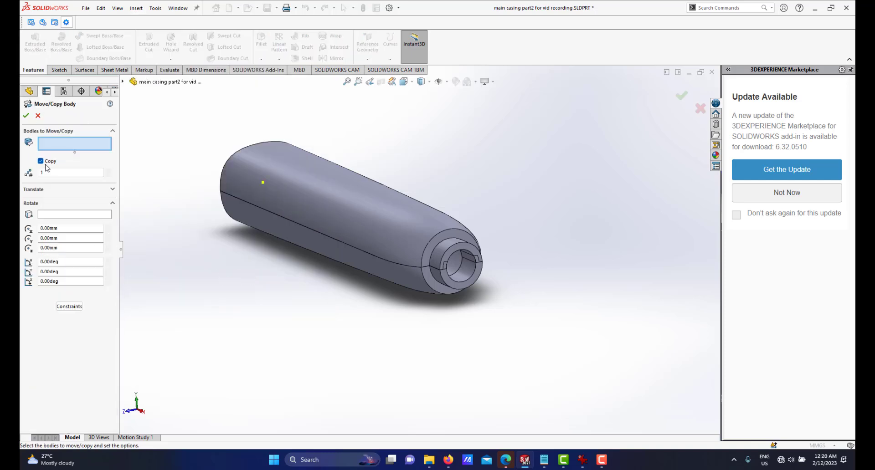
pyautogui.click(326, 245)
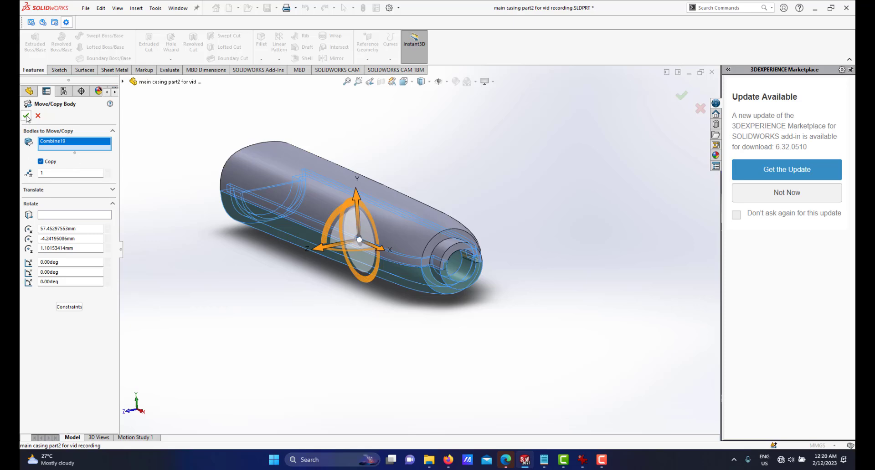
pyautogui.press('Return')
pyautogui.click(456, 229)
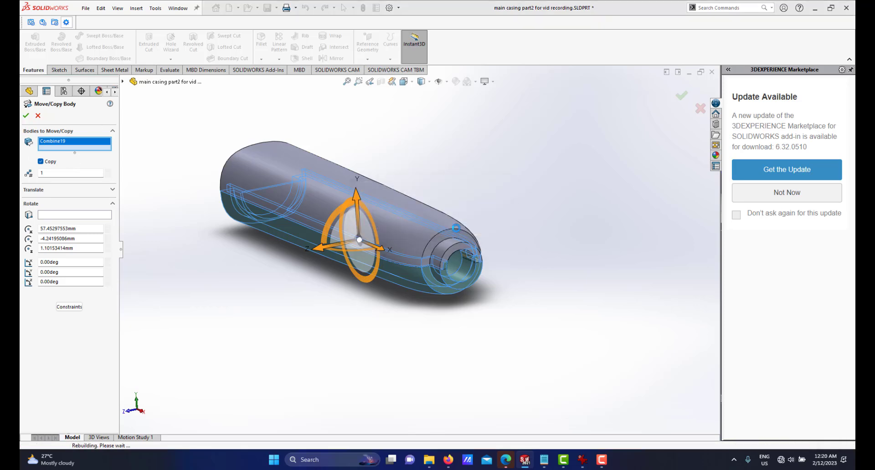
pyautogui.press('Return')
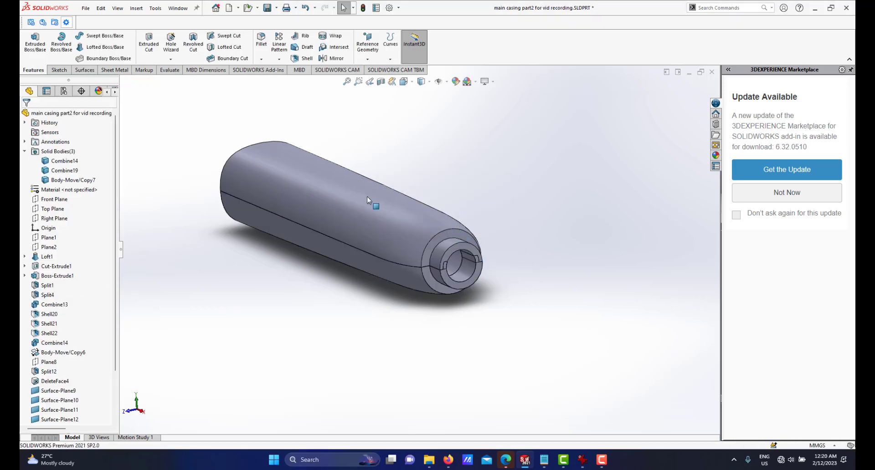
# Step: Isolate the upper casing half, Combine14, together with the copied lower half, Body-Move/Copy7
pyautogui.click(73, 161)
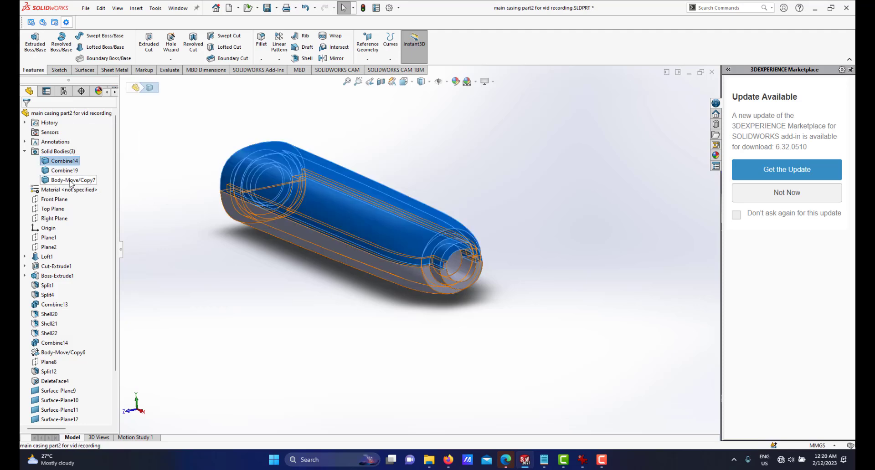
pyautogui.keyDown('ctrl'); pyautogui.click(71, 180); pyautogui.keyUp('ctrl')
pyautogui.rightClick(71, 181)
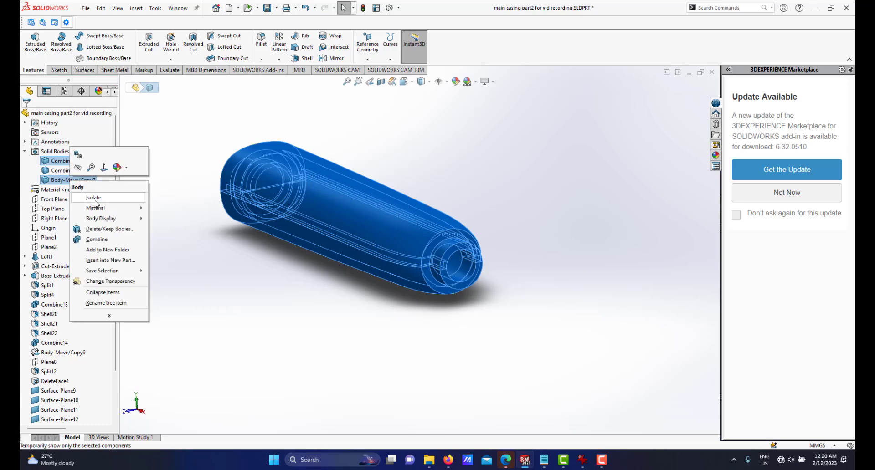
pyautogui.click(95, 200)
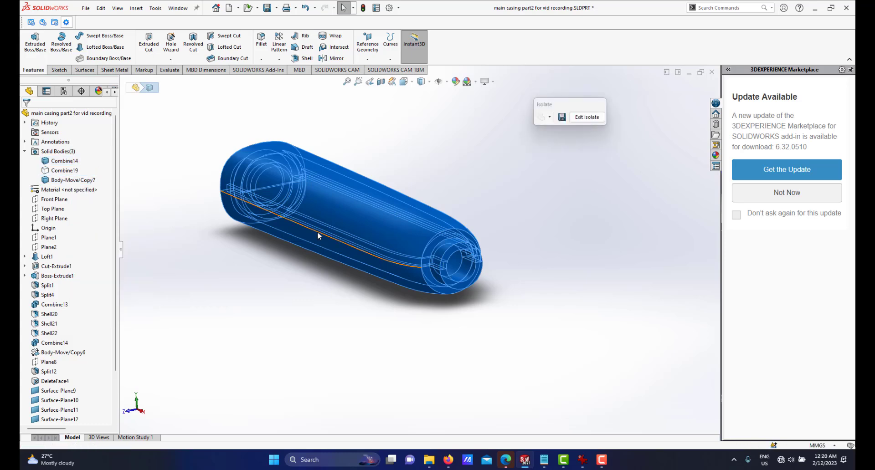
pyautogui.scroll(-2, 430, 251)
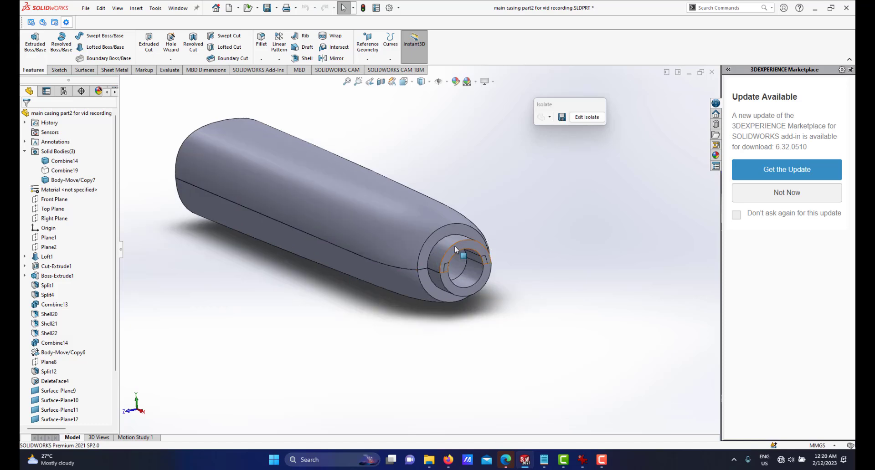
pyautogui.moveTo(365, 223); pyautogui.dragTo(369, 197, button='middle')
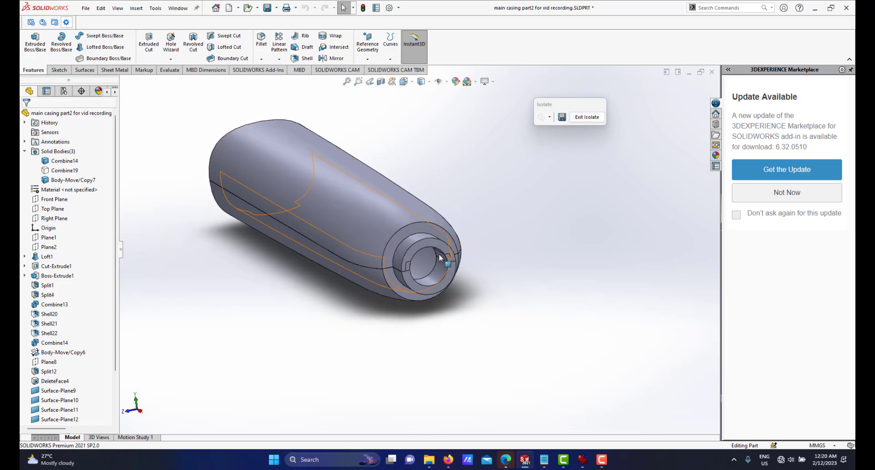
pyautogui.scroll(1, 382, 255)
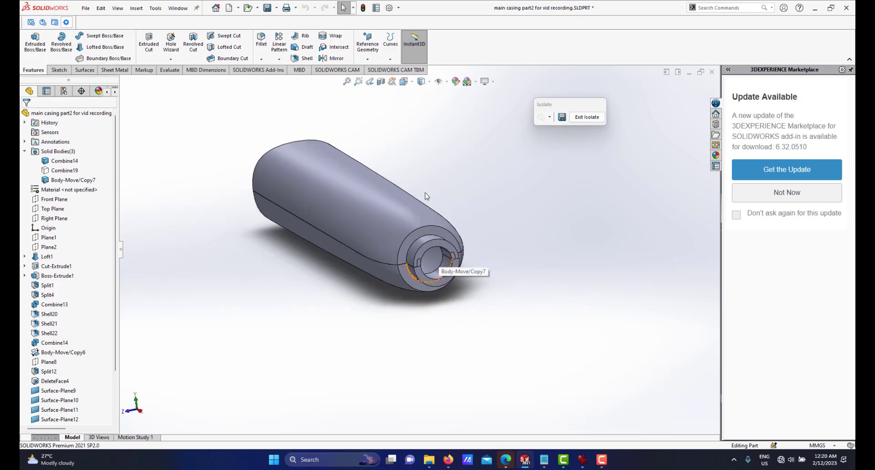
# Step: Subtract the Body-Move/Copy7 copy from the Combine14 upper half with Combine, check the cut underside, and exit the isolation
pyautogui.click(140, 9)
pyautogui.moveTo(169, 43)
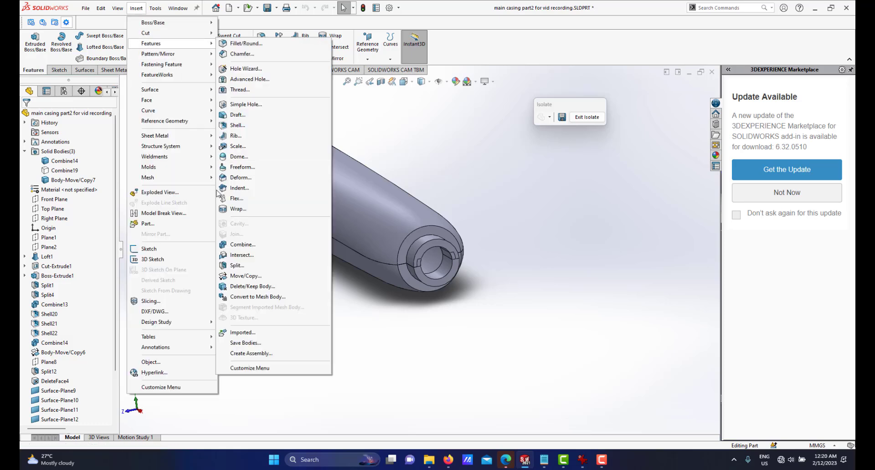
pyautogui.click(241, 245)
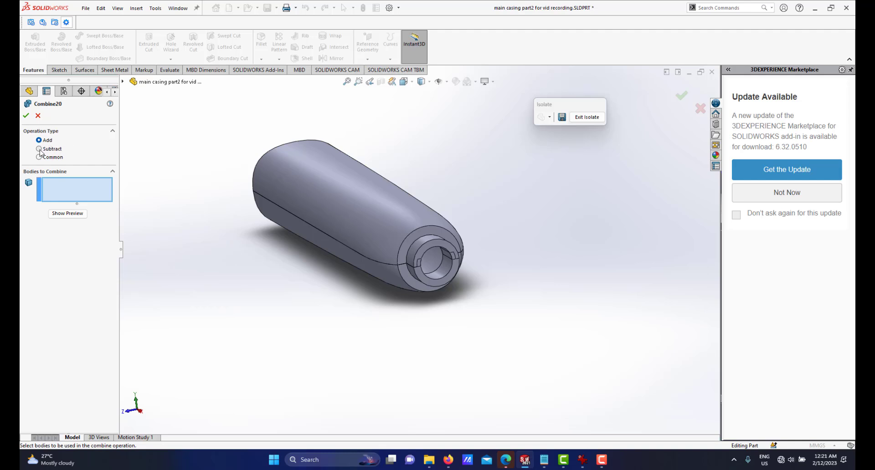
pyautogui.click(39, 149)
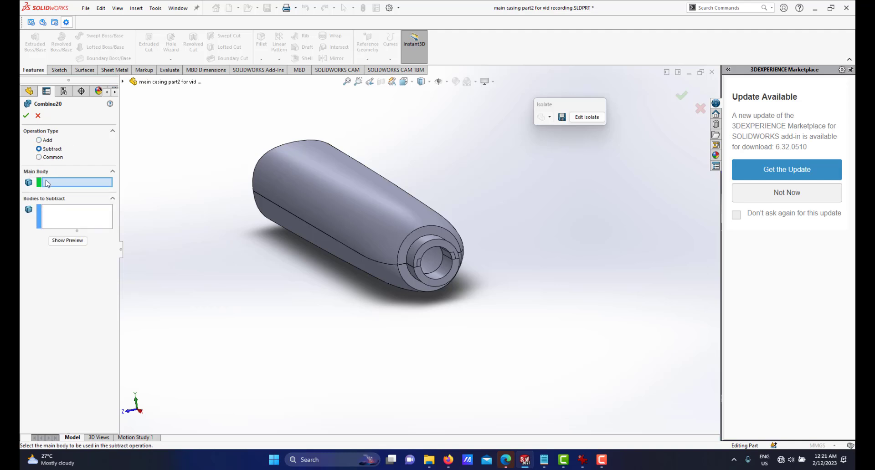
pyautogui.click(346, 189)
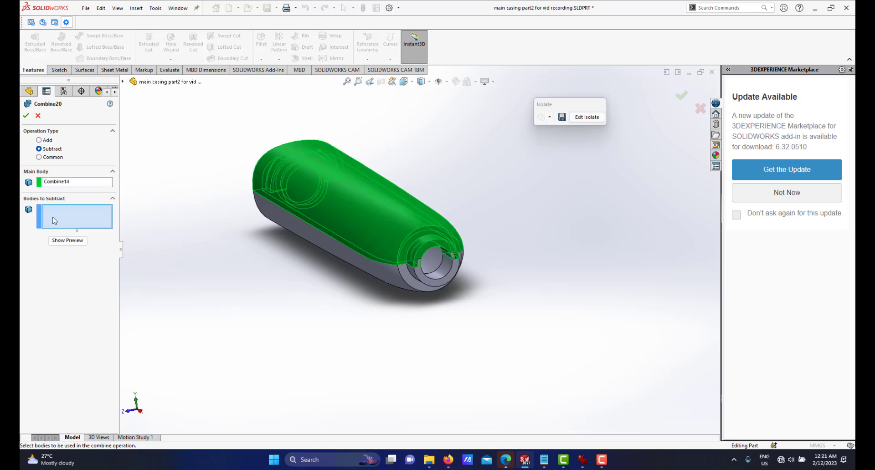
pyautogui.click(401, 285)
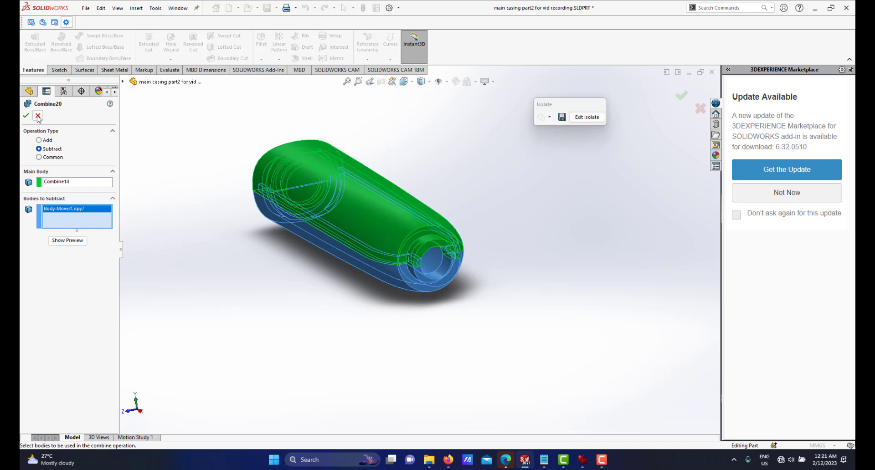
pyautogui.moveTo(318, 257); pyautogui.dragTo(417, 252, button='middle')
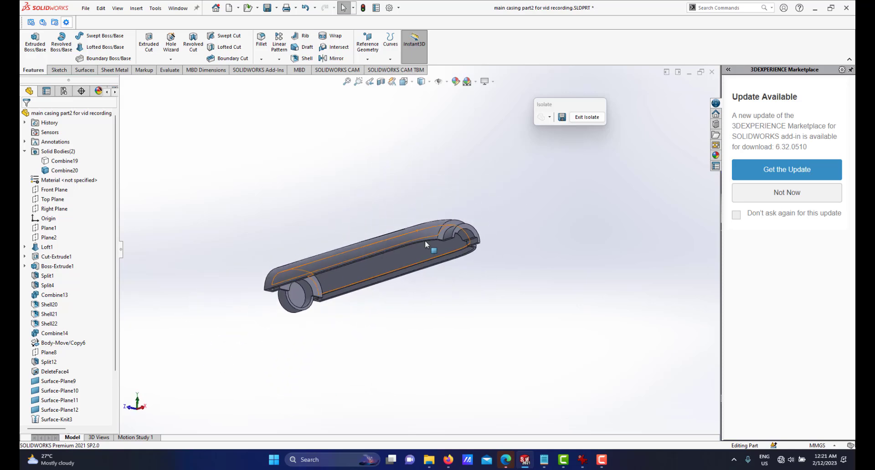
pyautogui.click(579, 119)
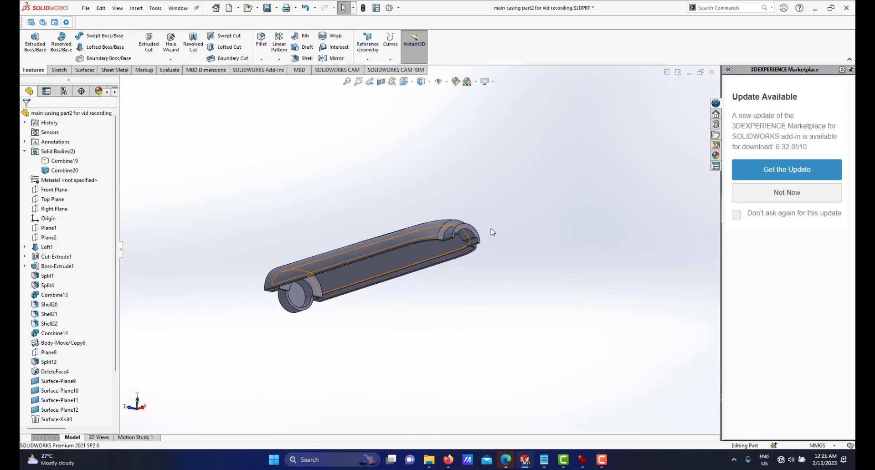
# Step: Examine the assembled casing in isometric view and inspect the stepped joint between the halves around the neck opening
pyautogui.moveTo(494, 228); pyautogui.dragTo(473, 256, button='middle')
pyautogui.press('space')
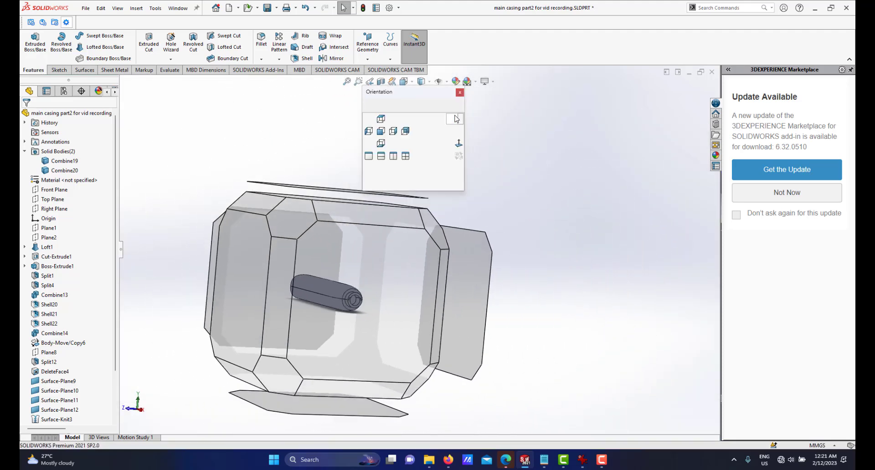
pyautogui.click(451, 118)
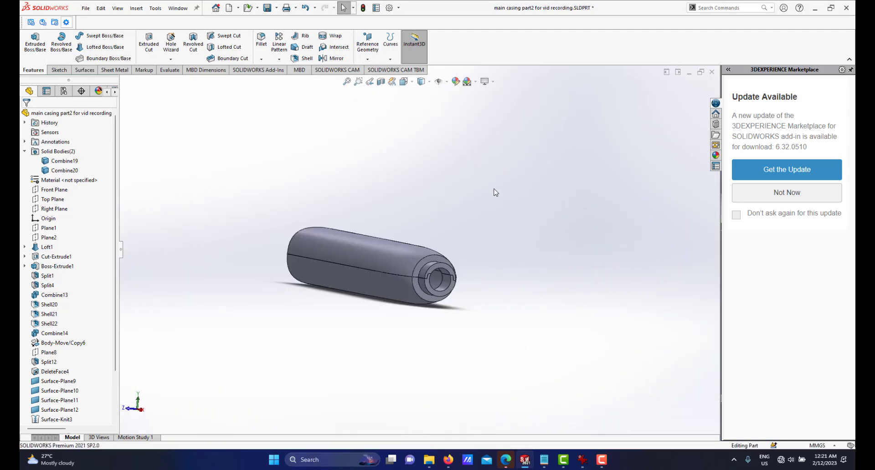
pyautogui.press('space')
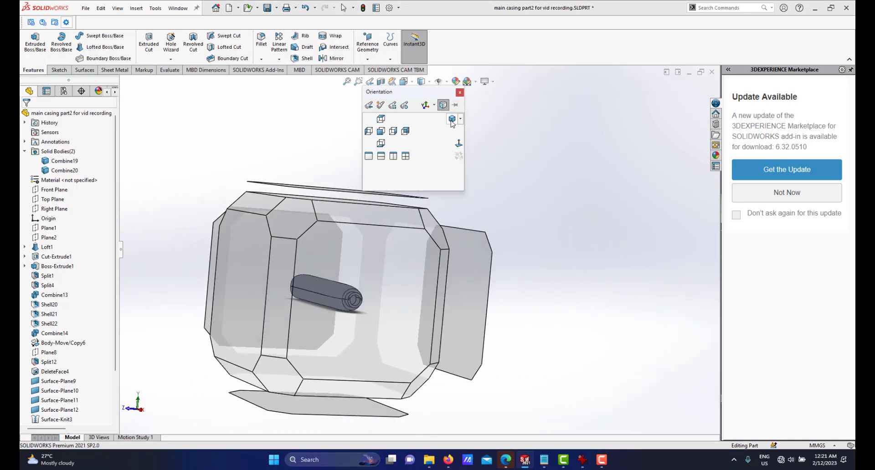
pyautogui.click(451, 121)
pyautogui.hotkey('ctrl', '7')
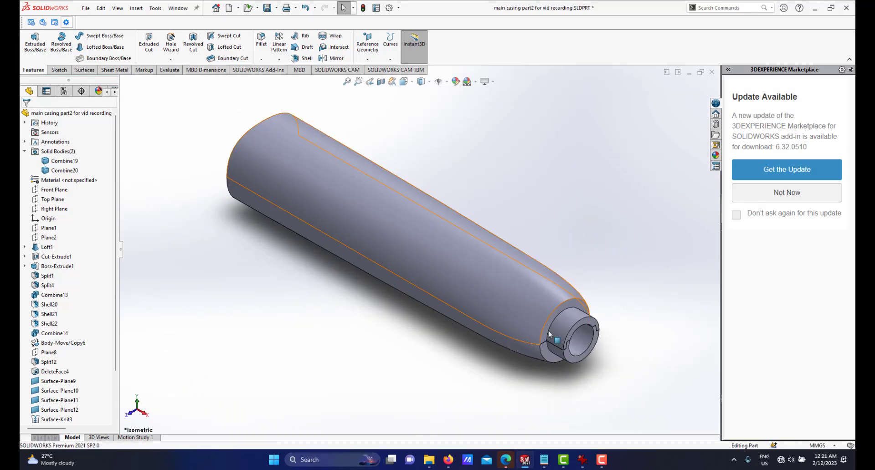
pyautogui.scroll(3, 548, 331)
pyautogui.scroll(-5, 524, 296)
pyautogui.scroll(2, 380, 260)
pyautogui.moveTo(380, 260); pyautogui.dragTo(346, 207, button='middle')
pyautogui.scroll(-2, 433, 290)
pyautogui.scroll(-2, 441, 293)
pyautogui.moveTo(438, 283); pyautogui.dragTo(412, 264, button='middle')
pyautogui.scroll(-2, 455, 223)
pyautogui.scroll(-2, 431, 228)
pyautogui.scroll(4, 421, 261)
pyautogui.scroll(-3, 411, 265)
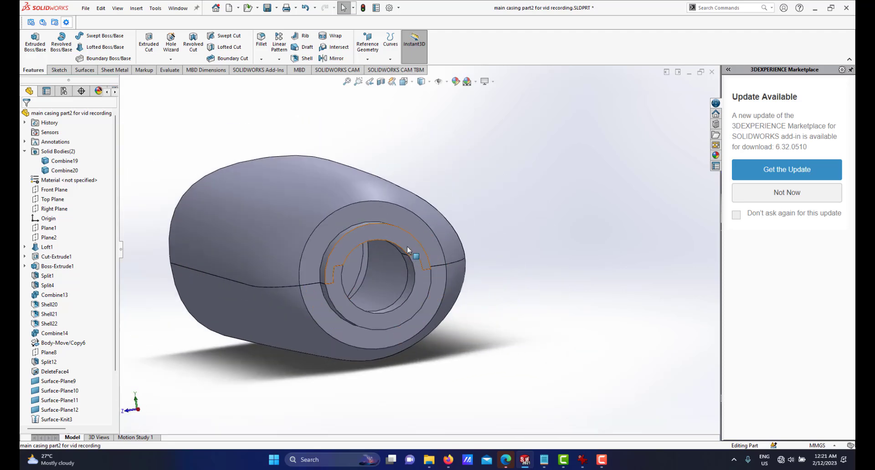
pyautogui.scroll(-3, 394, 256)
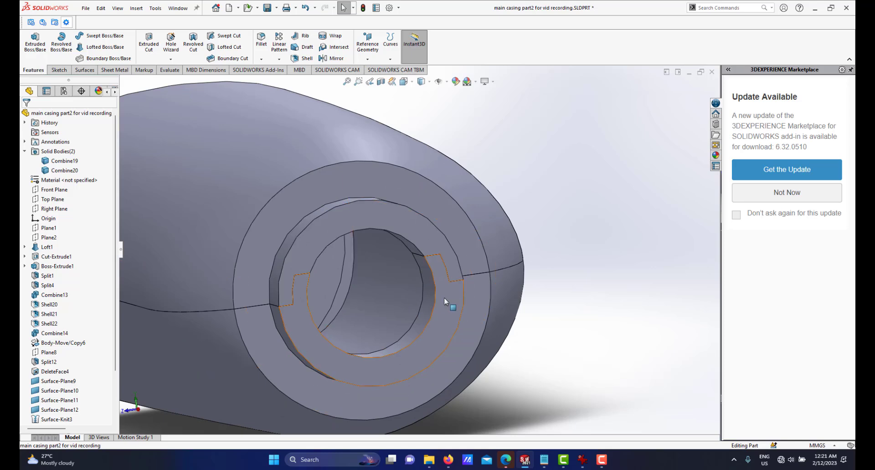
pyautogui.scroll(5, 444, 297)
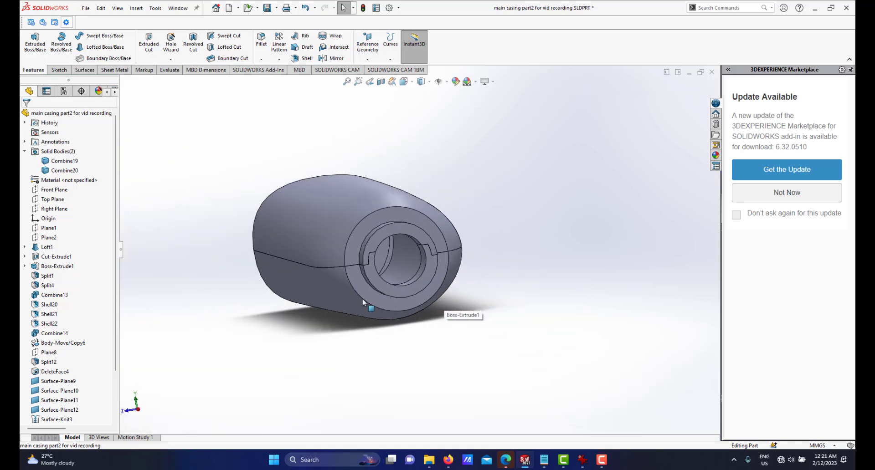
# Step: Isolate the lower casing half, examine the lip along its rim and neck, and exit the isolation
pyautogui.rightClick(318, 288)
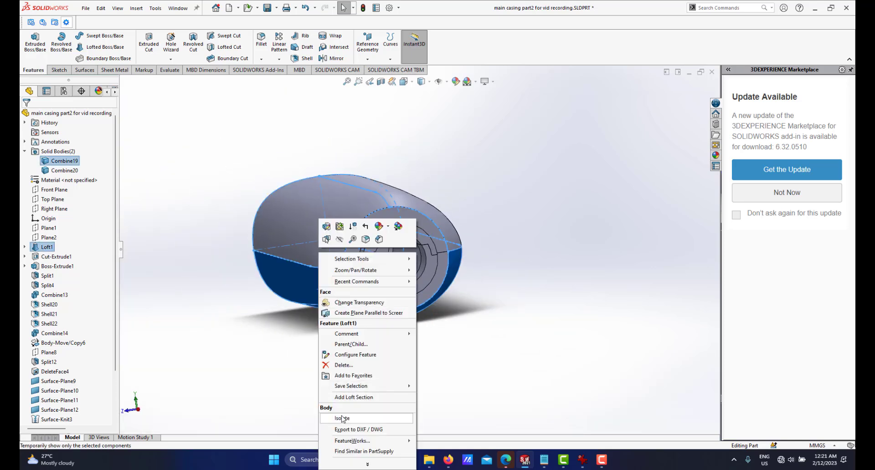
pyautogui.press('Escape')
pyautogui.moveTo(421, 228); pyautogui.dragTo(514, 183, button='middle')
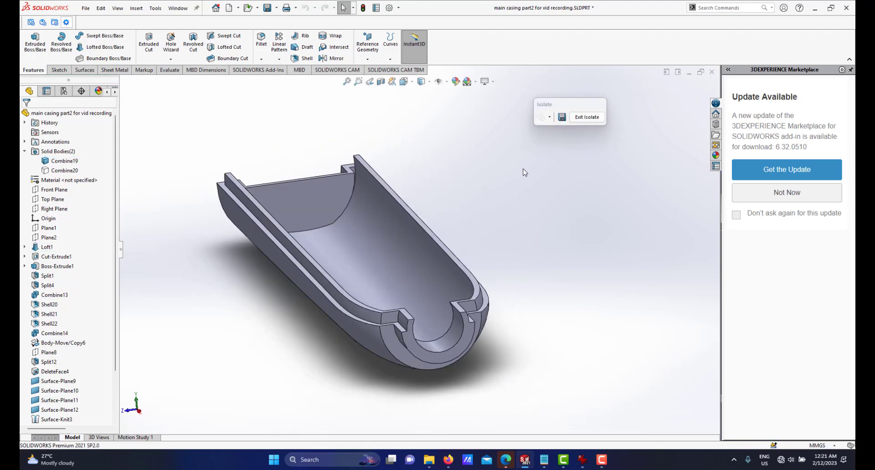
pyautogui.click(581, 120)
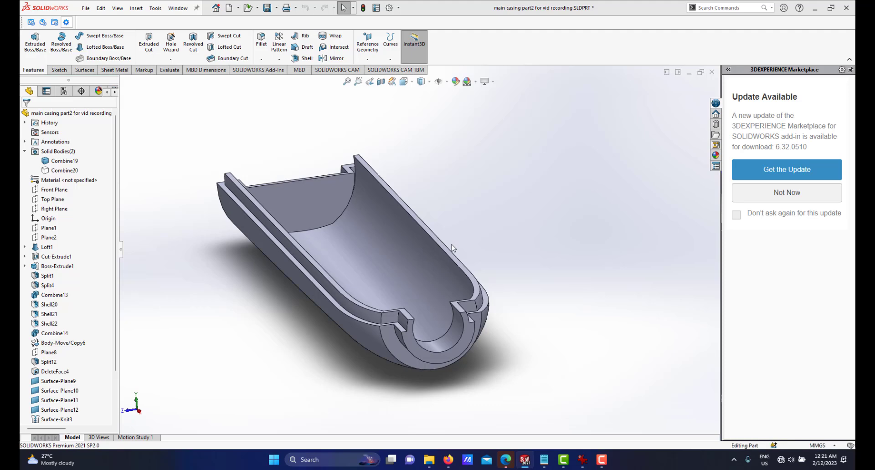
# Step: Isolate the upper casing half and examine the groove along its underside, neck and end wall
pyautogui.rightClick(392, 258)
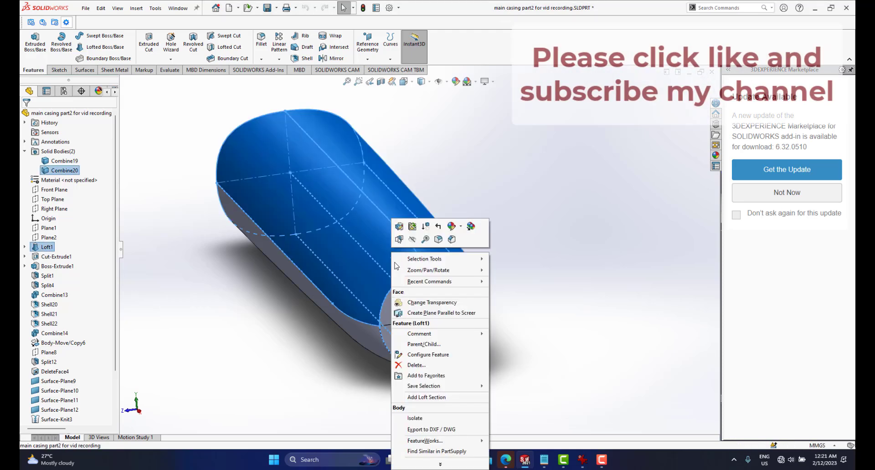
pyautogui.click(422, 418)
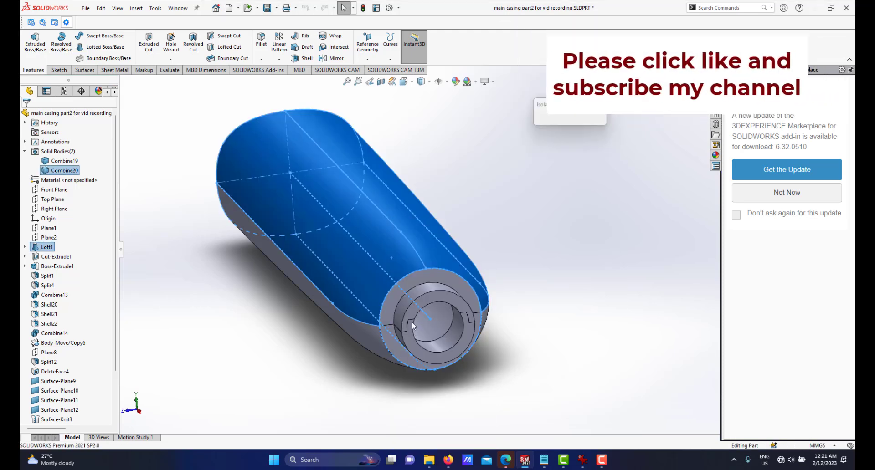
pyautogui.click(411, 321)
pyautogui.moveTo(408, 286); pyautogui.dragTo(396, 256, button='middle')
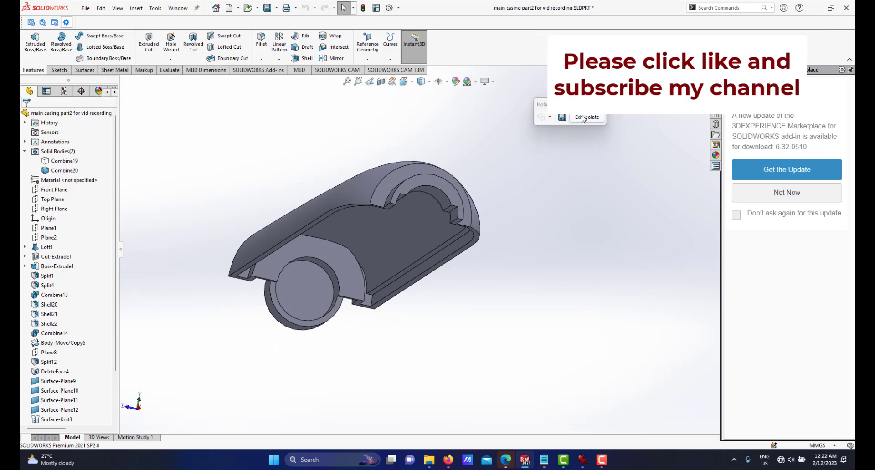